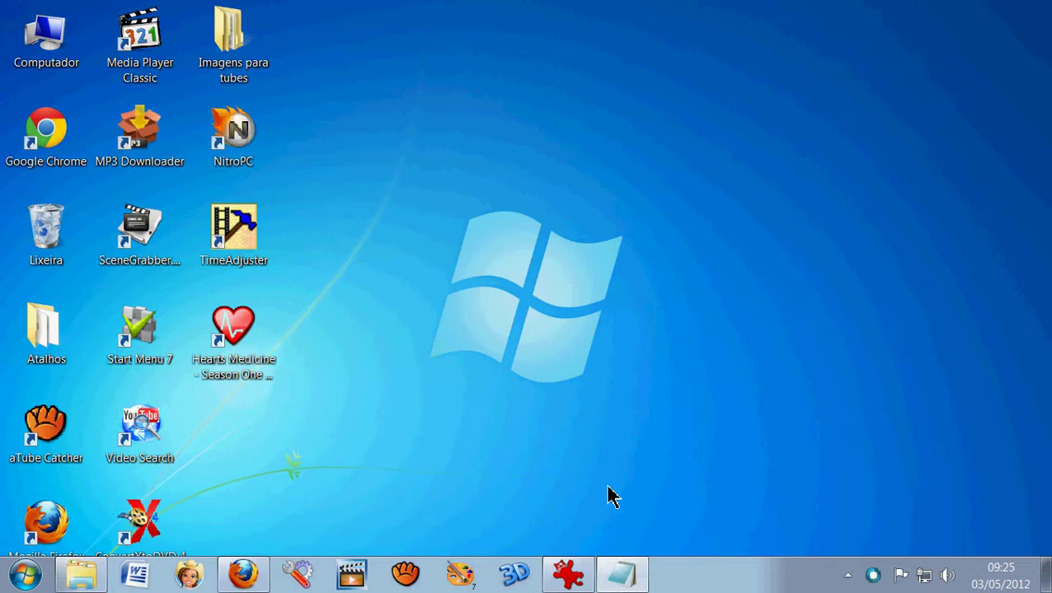
# Launch Jasc Paint Shop Pro and create a new 500 x 500 pixel image with a transparent background and 16.7 million colors
pyautogui.click(470, 583)
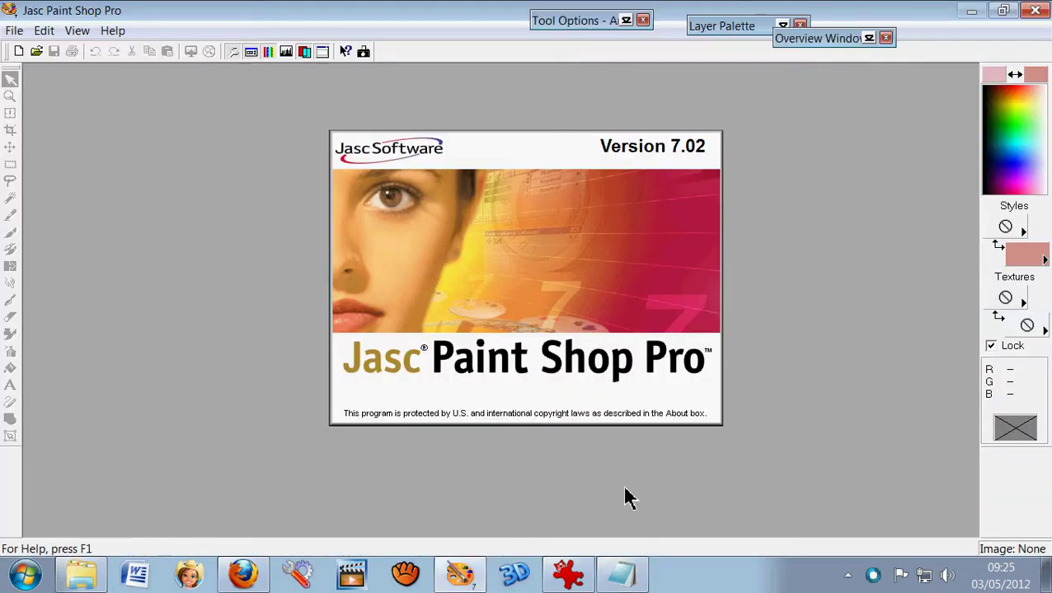
pyautogui.click(669, 410)
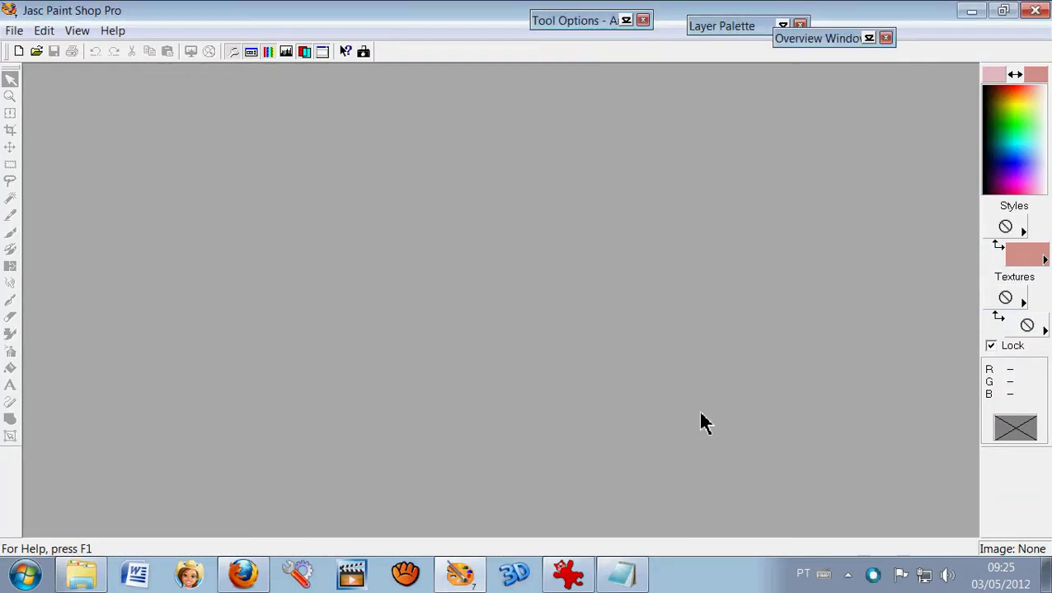
pyautogui.click(18, 51)
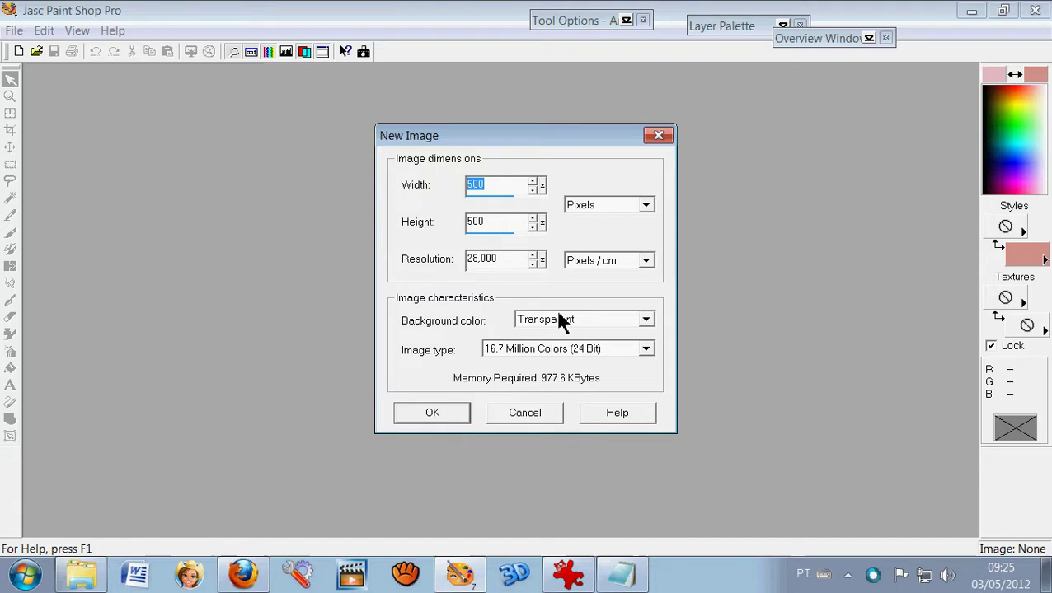
pyautogui.click(431, 417)
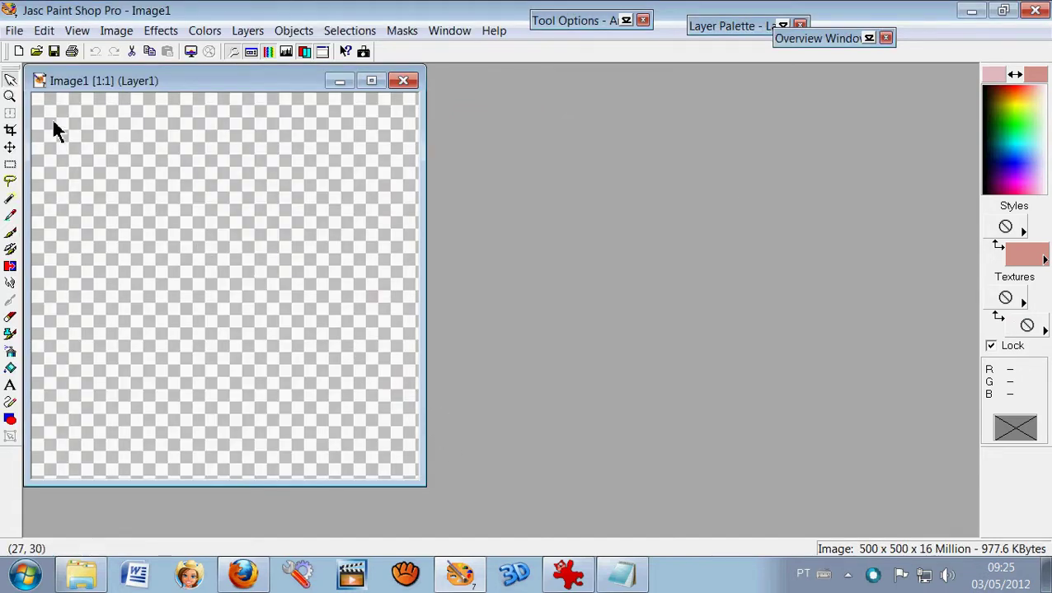
# Browse the crianças tubes folder, open the pfl_petite_fille_robe_rose image of the girl with the teddy bear, and close the browser
pyautogui.click(14, 33)
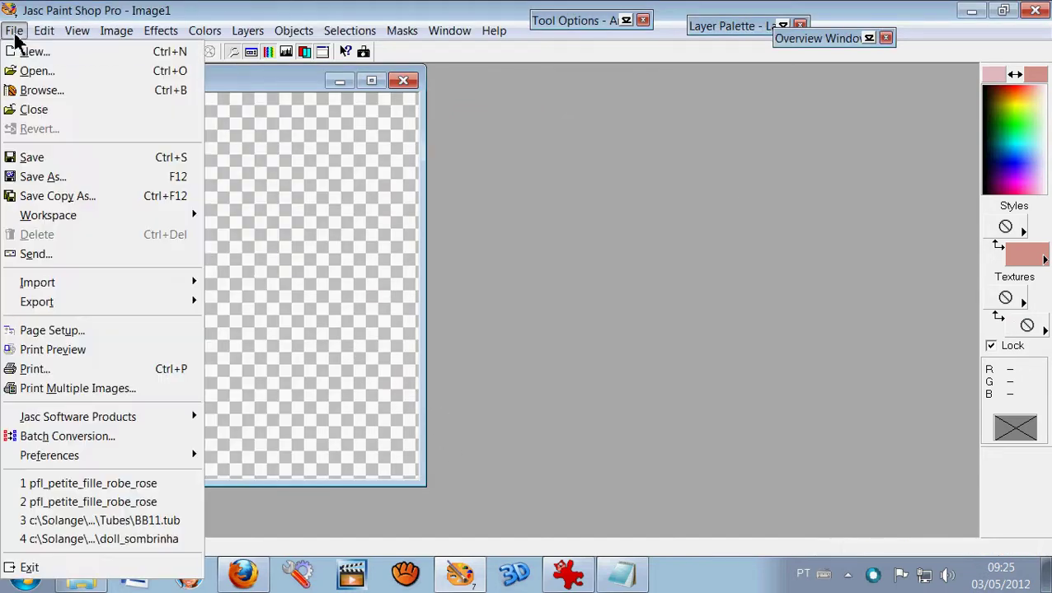
pyautogui.click(40, 92)
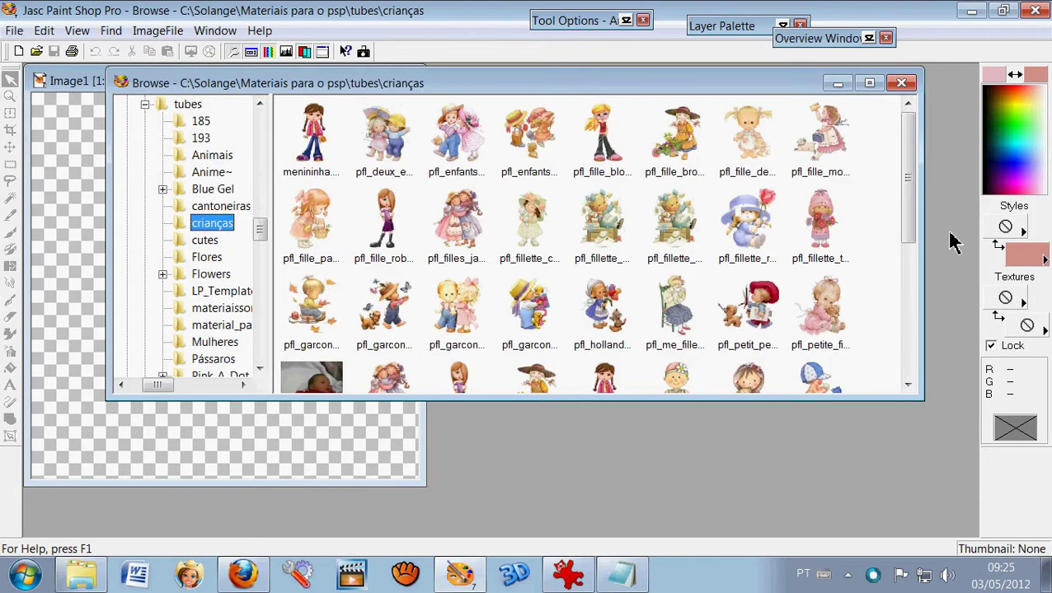
pyautogui.doubleClick(832, 330)
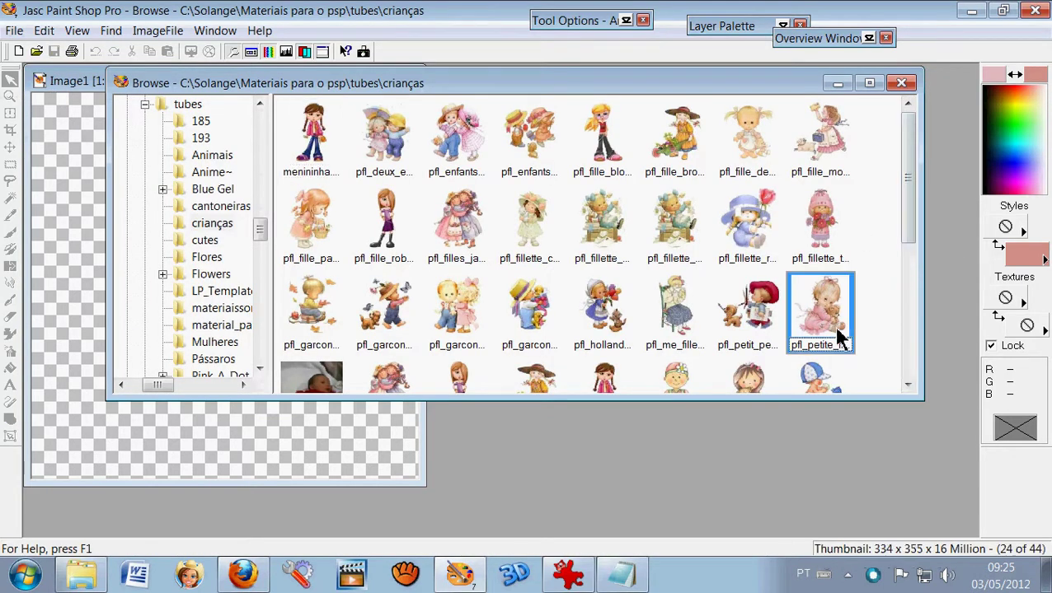
pyautogui.click(900, 84)
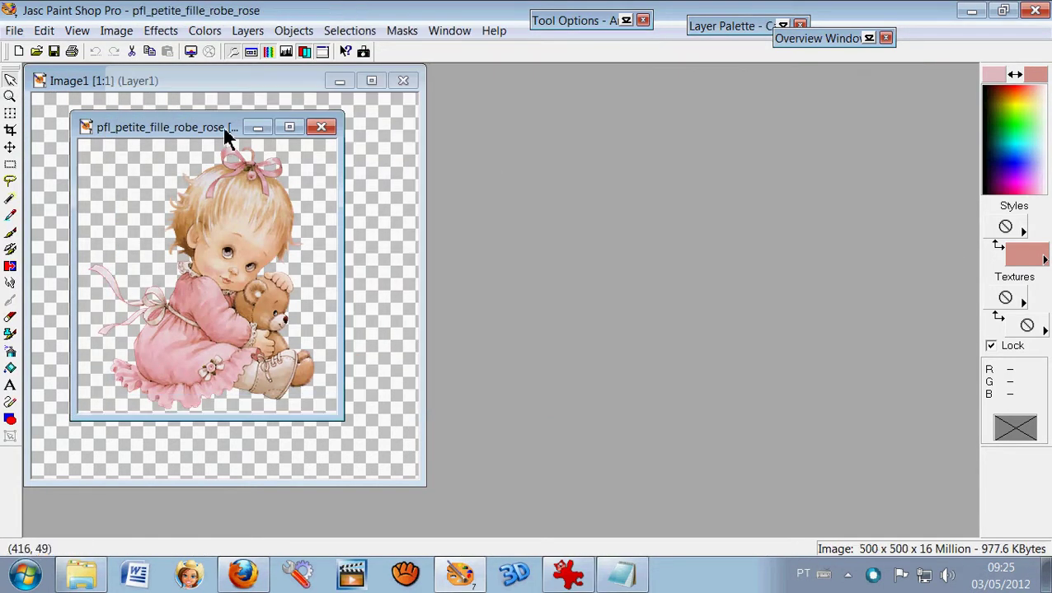
# Arrange the blank image and the girl tube image side by side in the workspace
pyautogui.moveTo(160, 134); pyautogui.dragTo(587, 147)
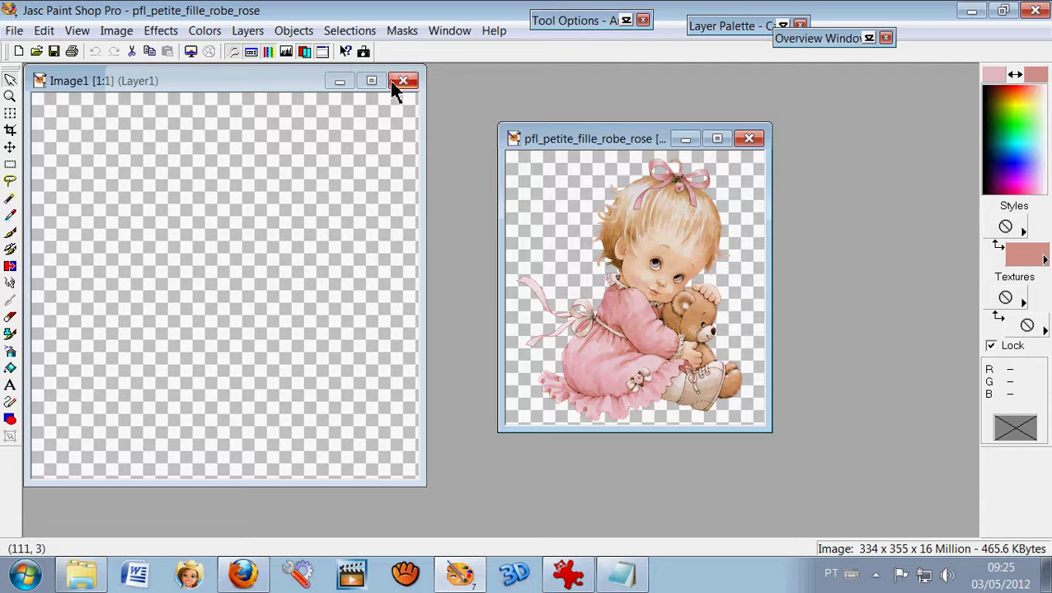
pyautogui.moveTo(253, 88); pyautogui.dragTo(326, 93)
pyautogui.moveTo(560, 145); pyautogui.dragTo(658, 145)
pyautogui.click(286, 97)
pyautogui.moveTo(287, 97); pyautogui.dragTo(305, 108)
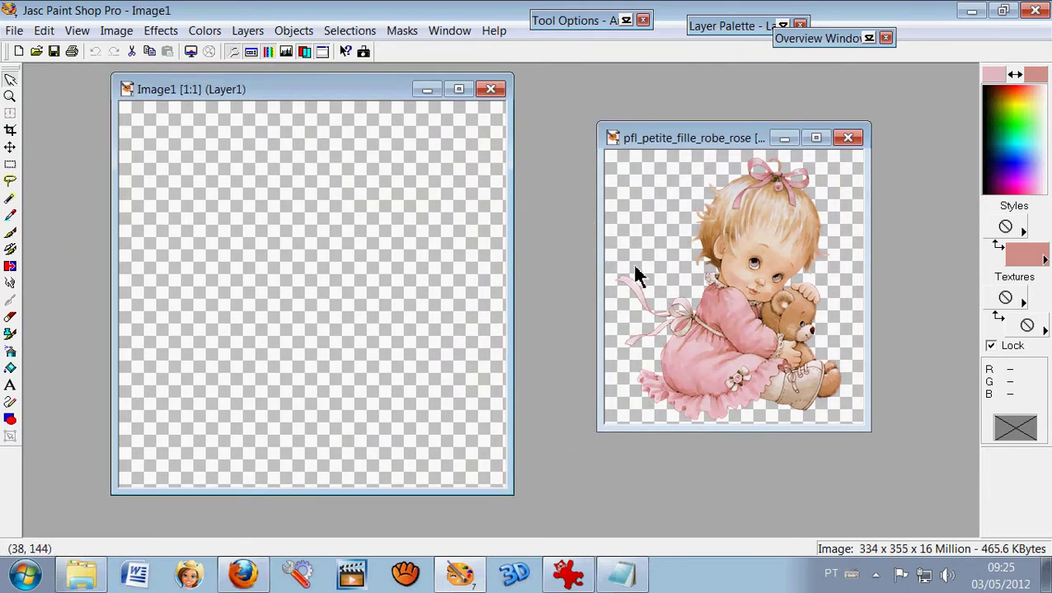
# Copy the girl tube and paste it as a new selection at the centre of the blank image
pyautogui.click(696, 267)
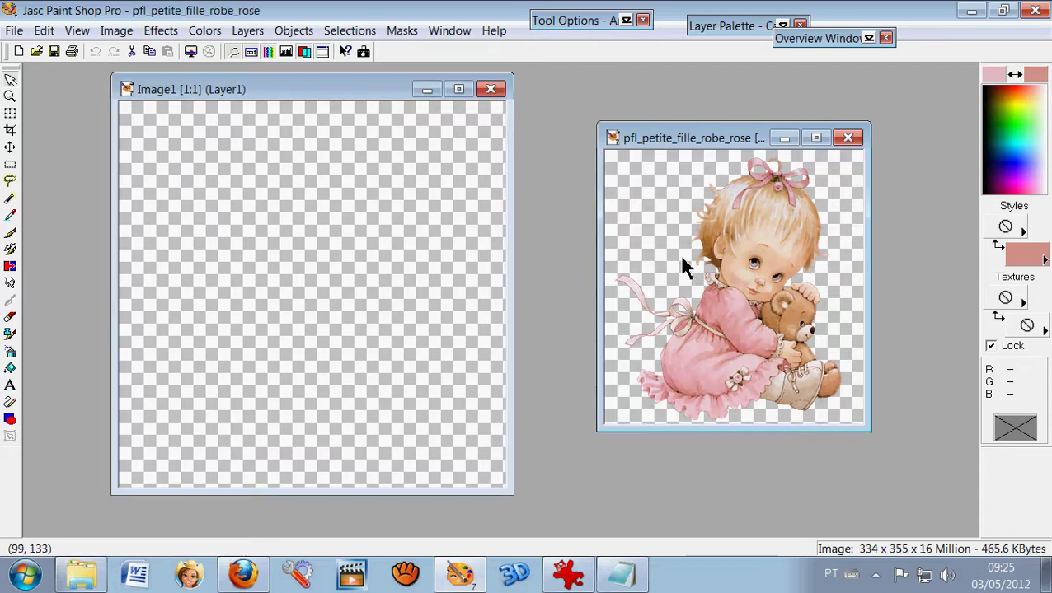
pyautogui.rightClick(684, 266)
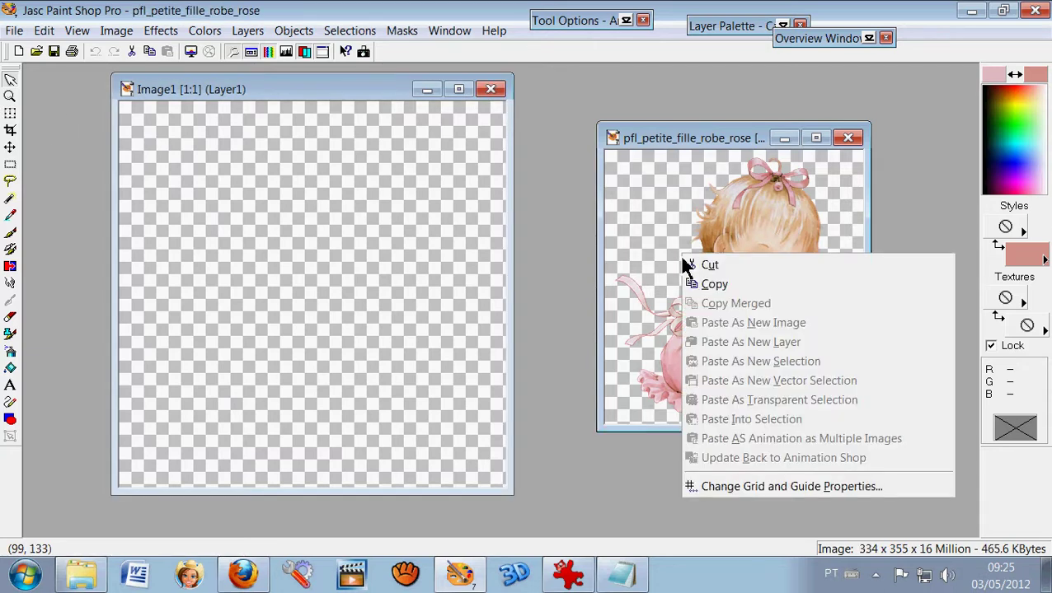
pyautogui.click(713, 292)
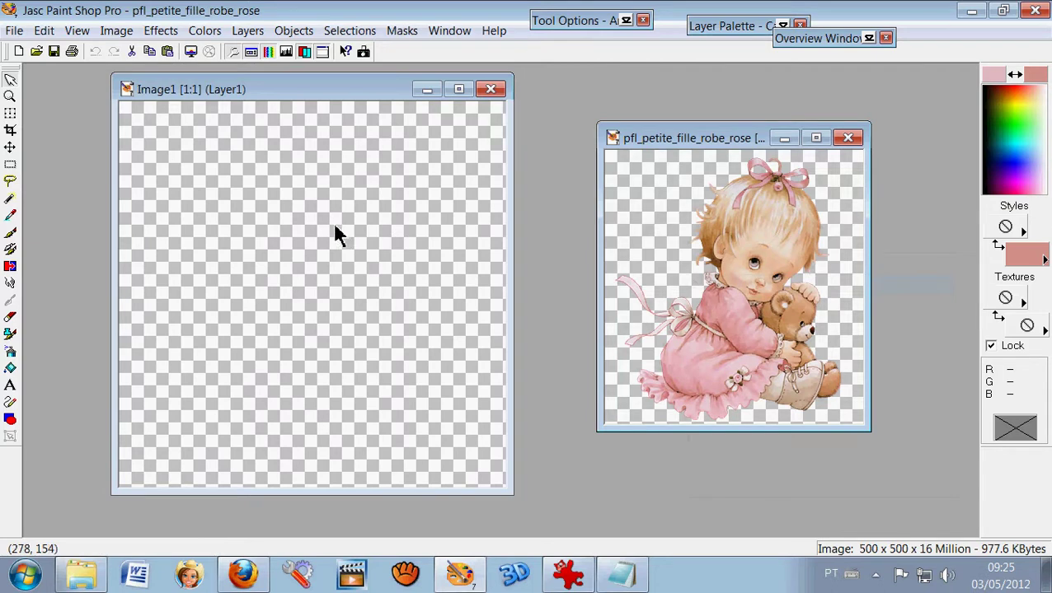
pyautogui.click(252, 224)
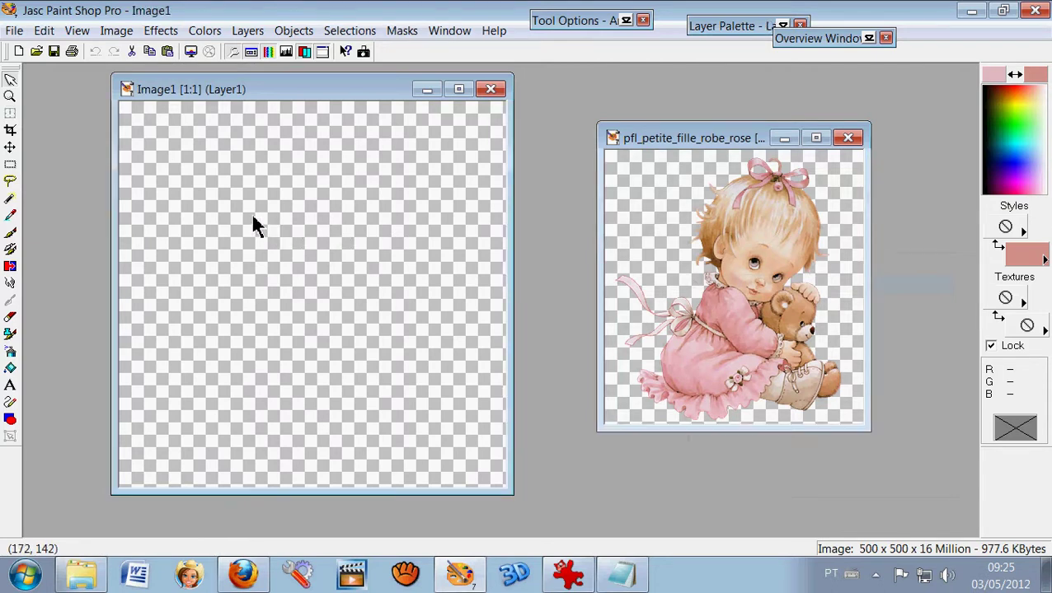
pyautogui.rightClick(253, 217)
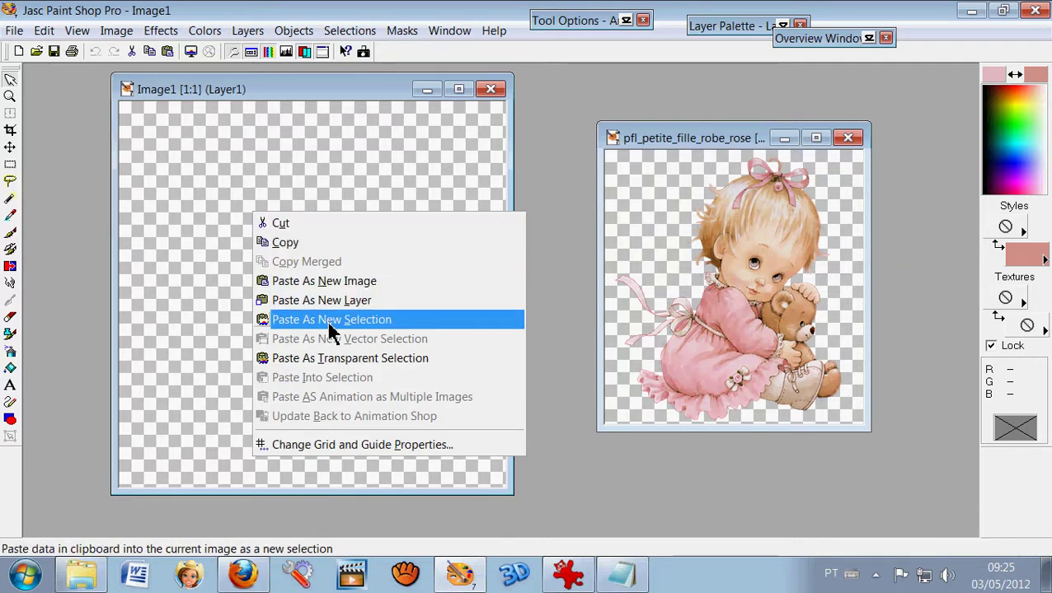
pyautogui.click(373, 320)
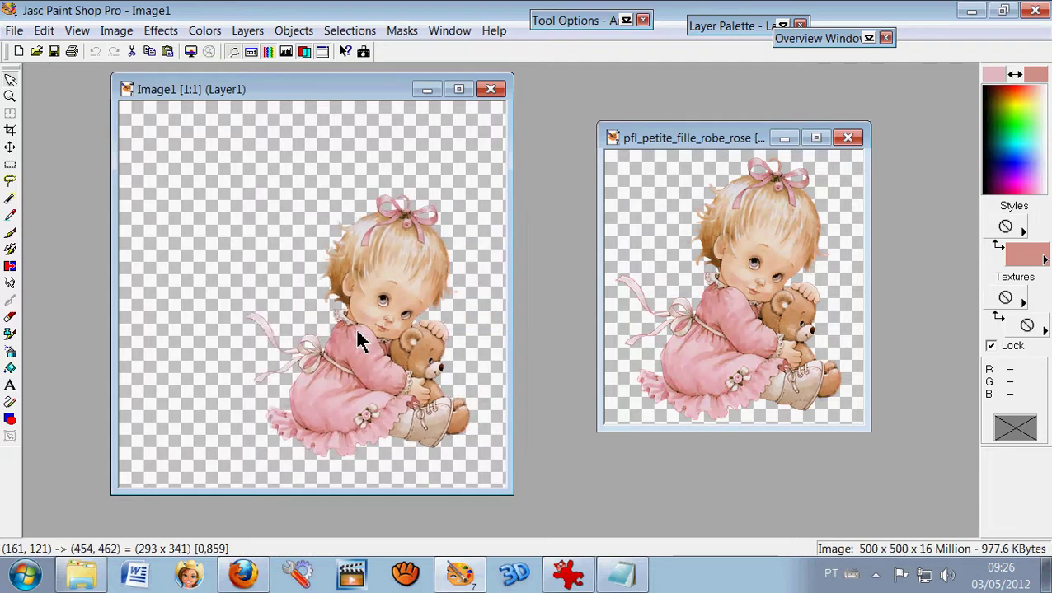
pyautogui.click(290, 313)
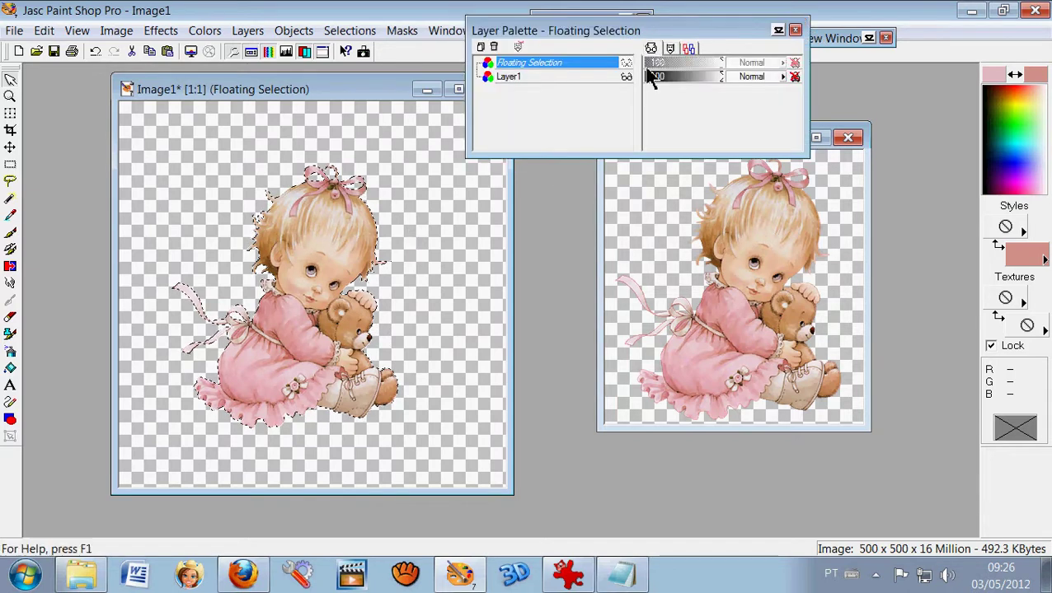
# Deselect the pasted girl and close the original pfl_petite_fille_robe_rose image
pyautogui.click(347, 31)
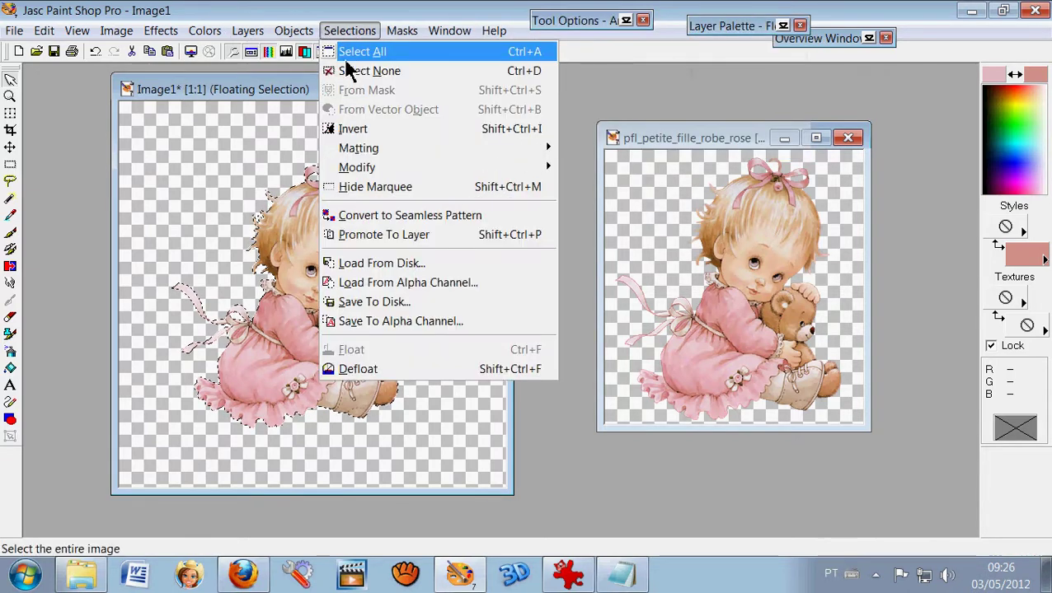
pyautogui.click(352, 73)
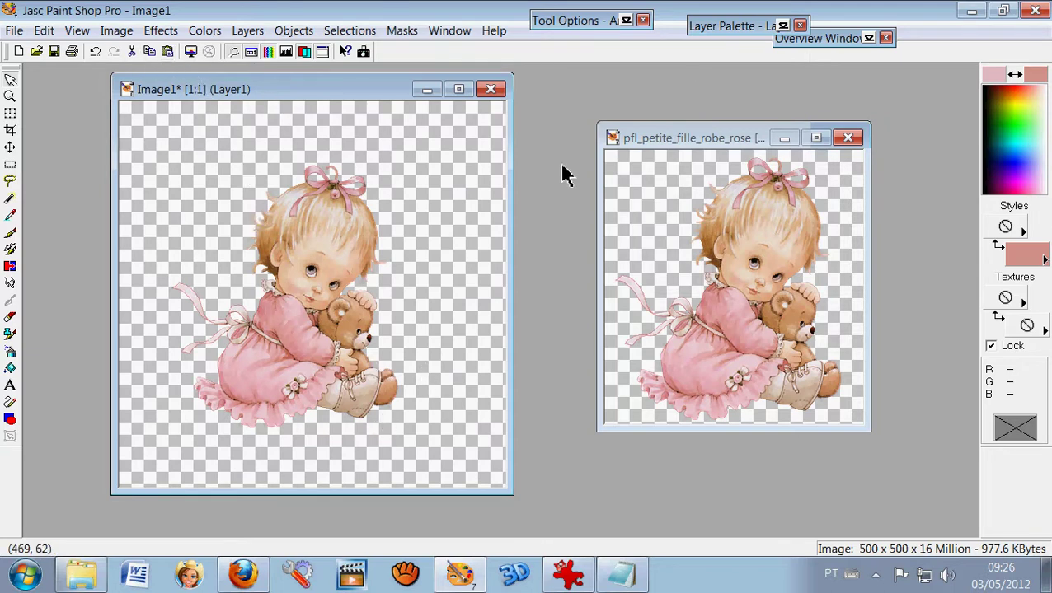
pyautogui.click(847, 138)
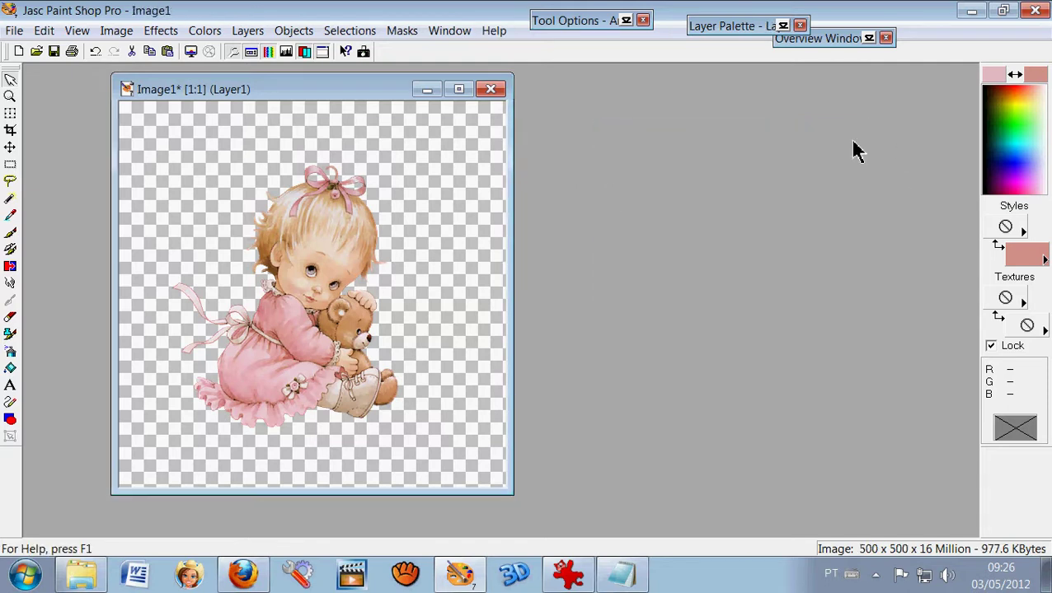
pyautogui.moveTo(289, 97); pyautogui.dragTo(295, 98)
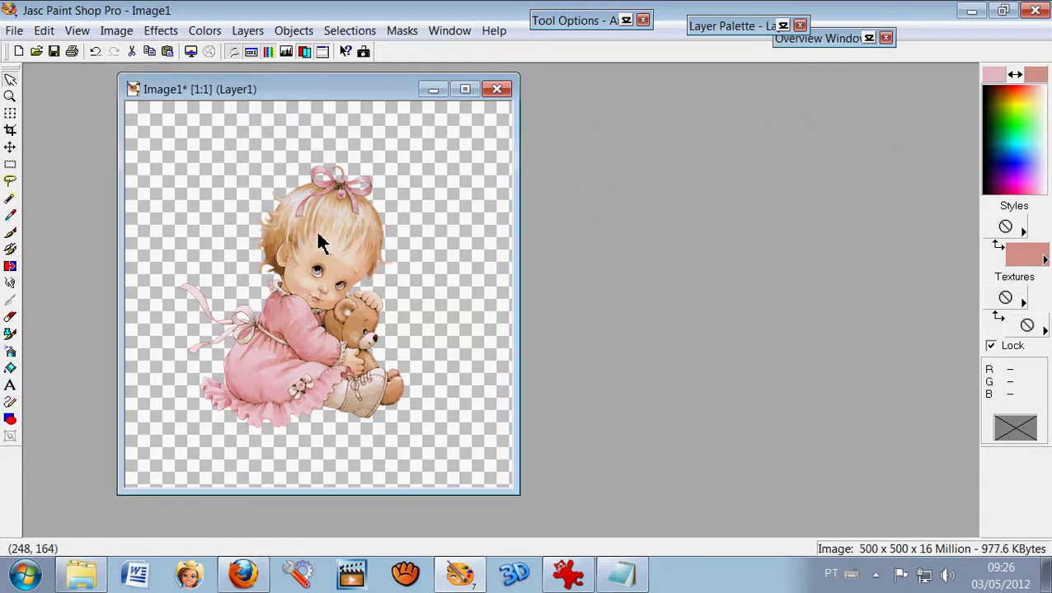
# Resize the girl layer to 80 percent of the original with Smart size, keeping Resize all layers off and the aspect ratio maintained
pyautogui.click(128, 36)
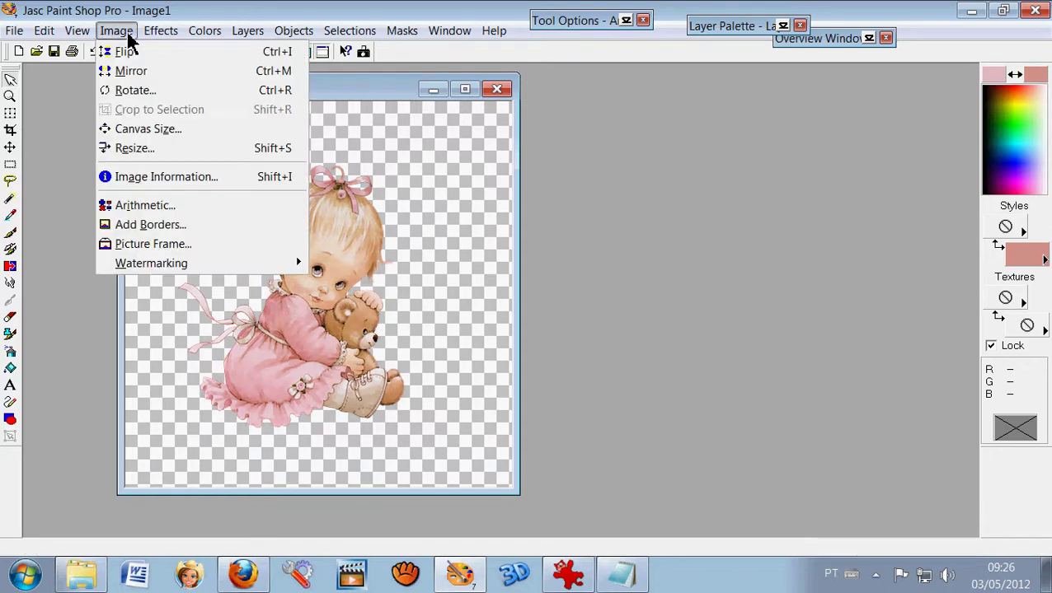
pyautogui.click(162, 151)
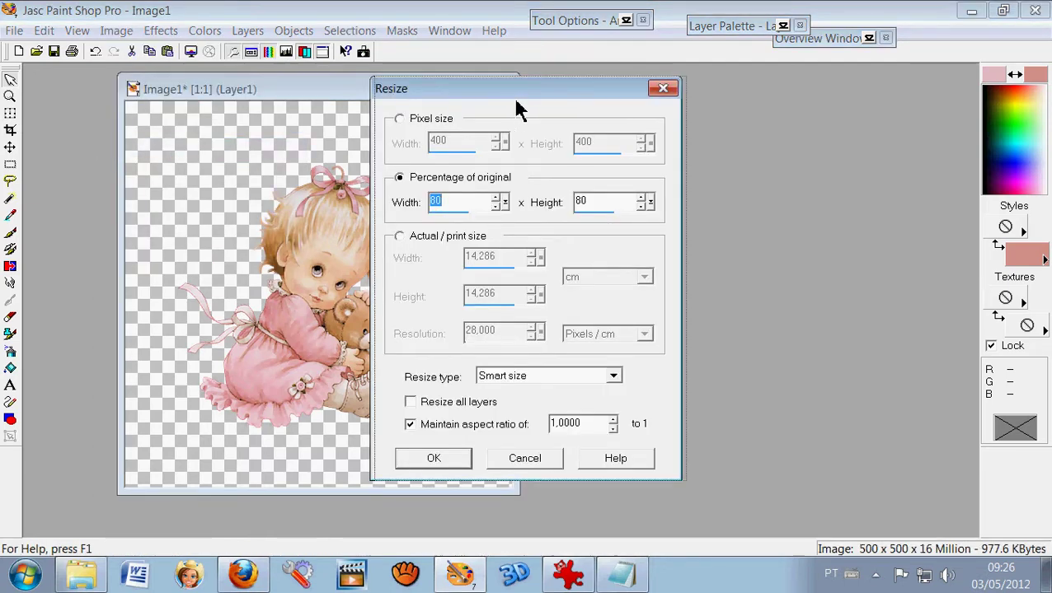
pyautogui.moveTo(511, 107); pyautogui.dragTo(547, 103)
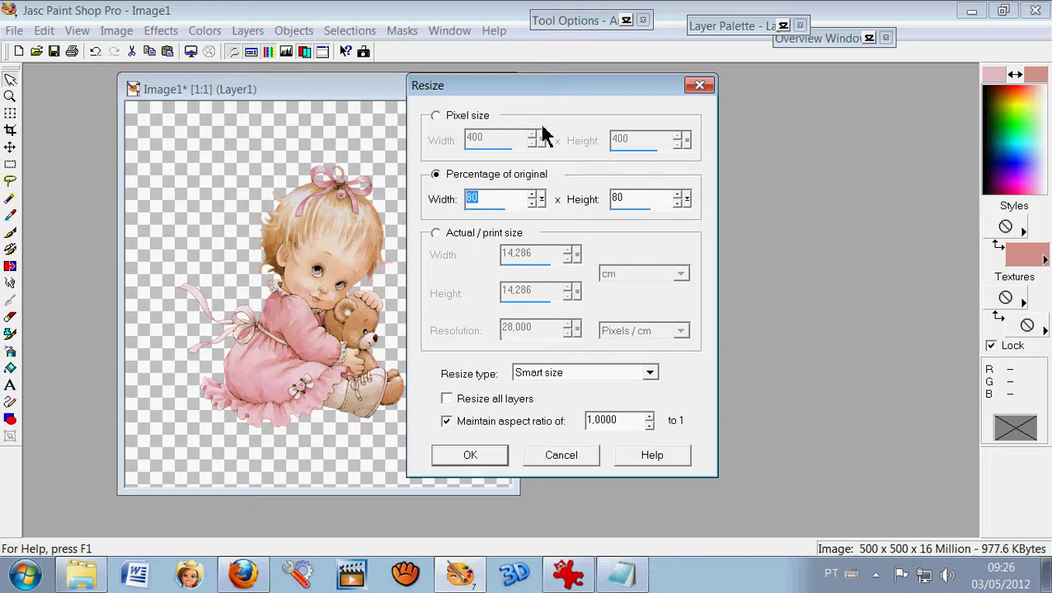
pyautogui.moveTo(532, 89); pyautogui.dragTo(560, 87)
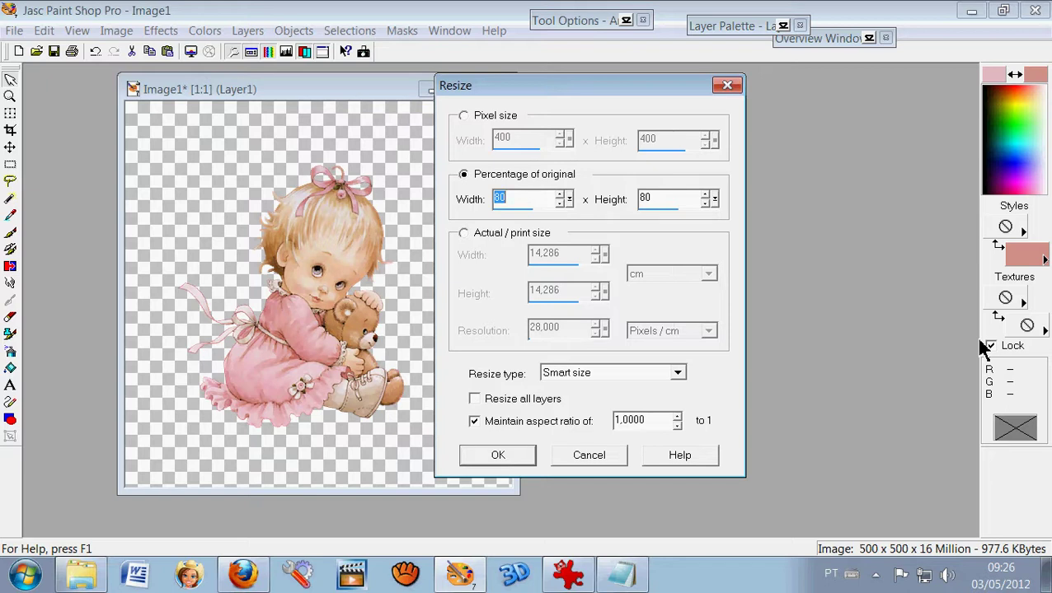
pyautogui.moveTo(628, 95); pyautogui.dragTo(611, 93)
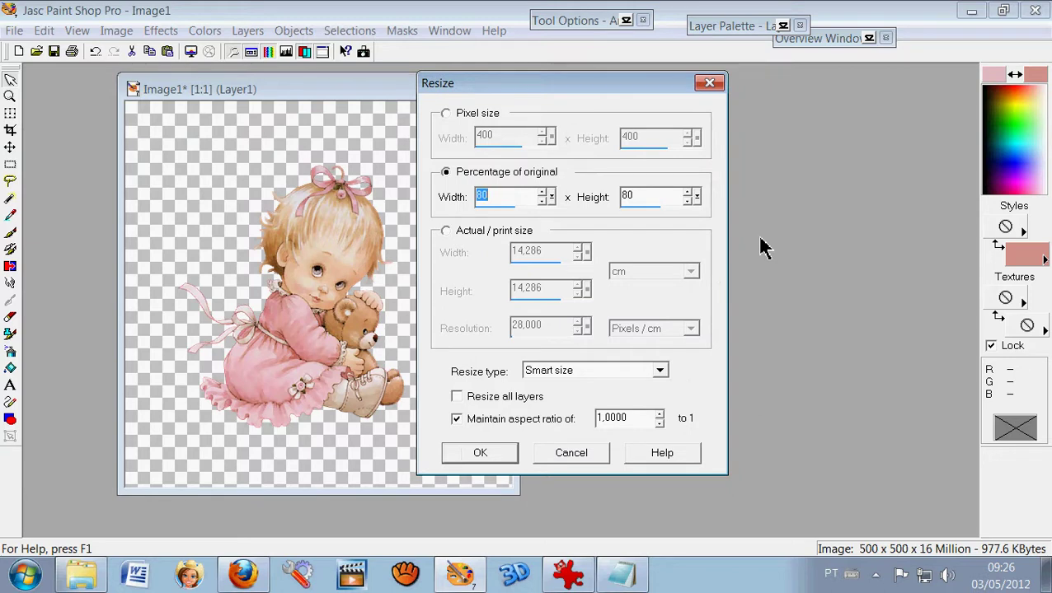
pyautogui.moveTo(636, 92); pyautogui.dragTo(652, 91)
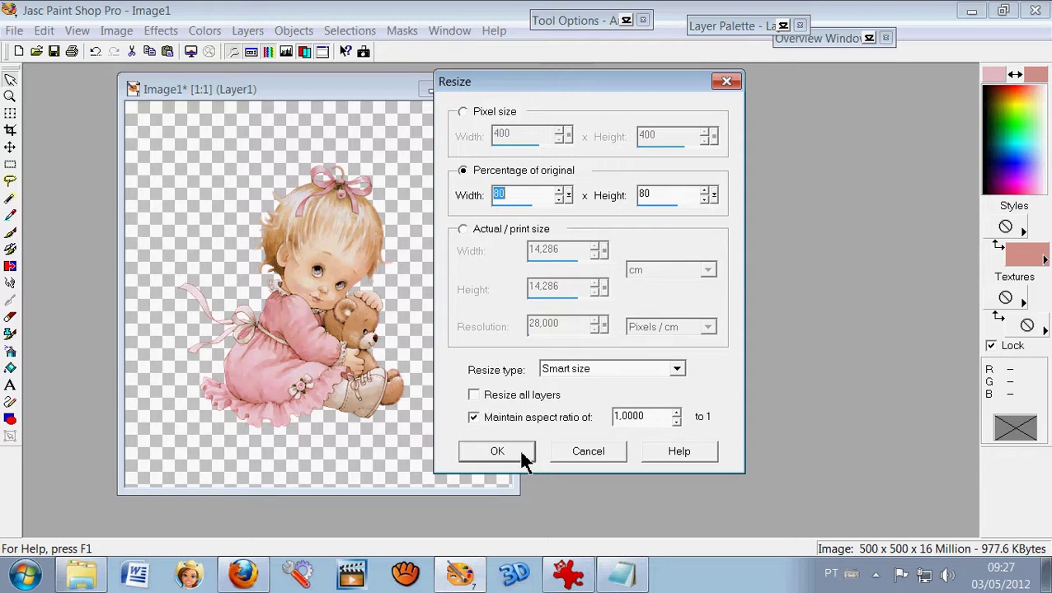
pyautogui.click(477, 398)
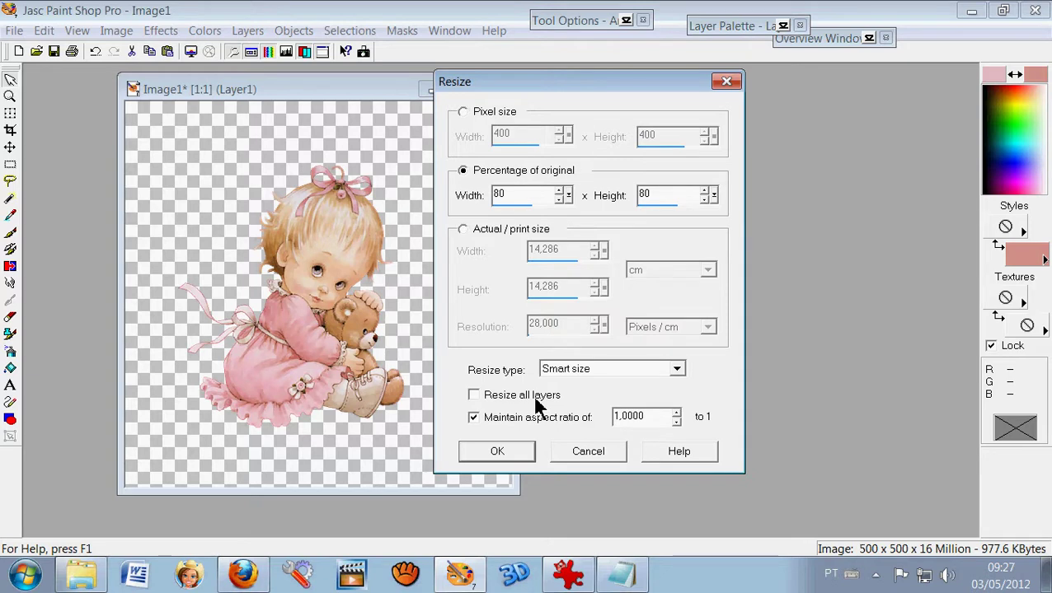
pyautogui.click(522, 454)
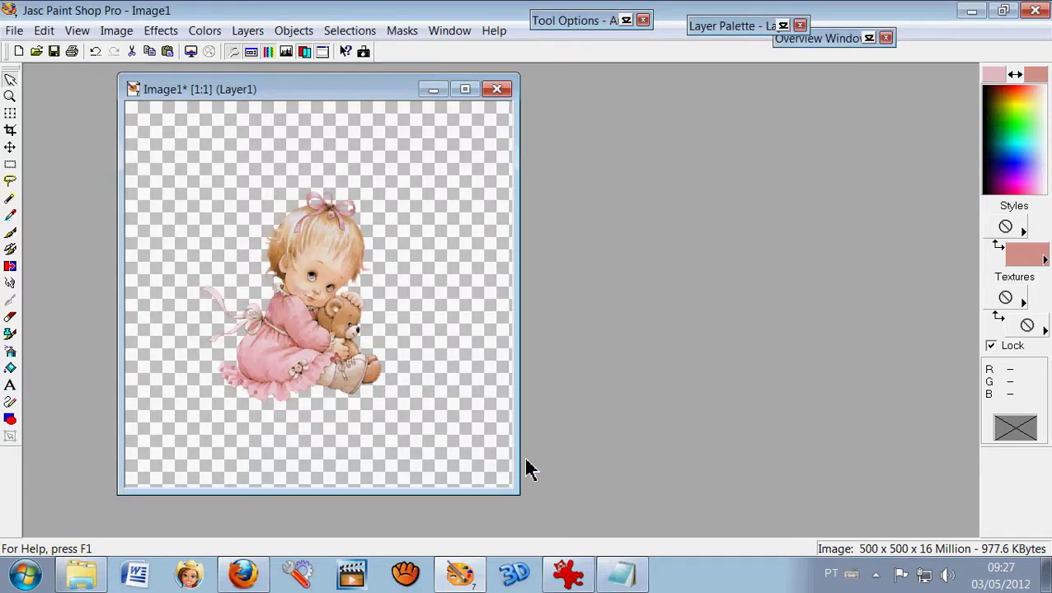
# Apply the Sharpen effect to the resized girl layer
pyautogui.click(161, 31)
pyautogui.moveTo(169, 101)
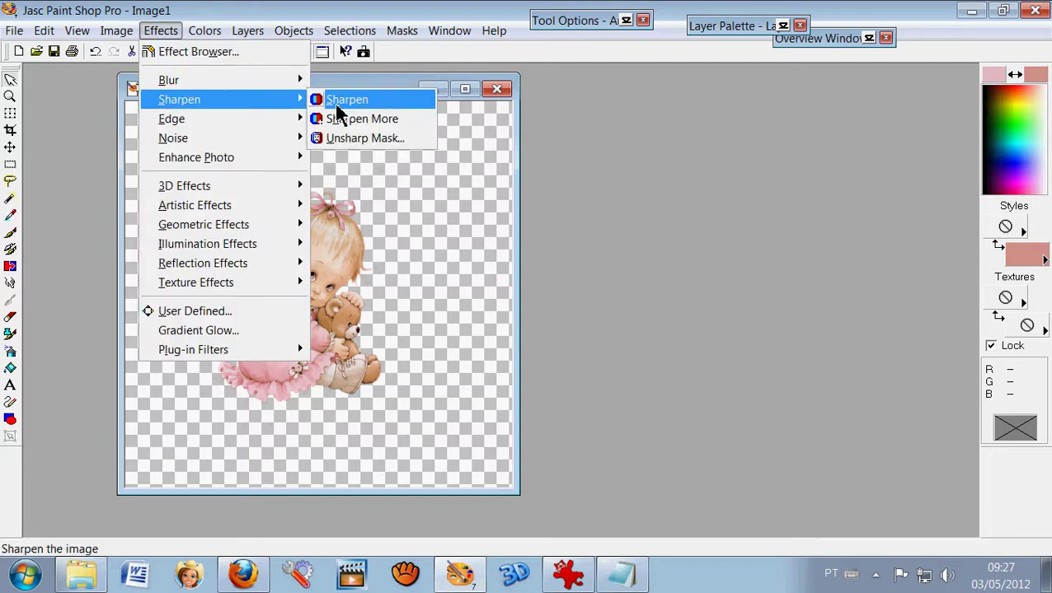
pyautogui.click(347, 100)
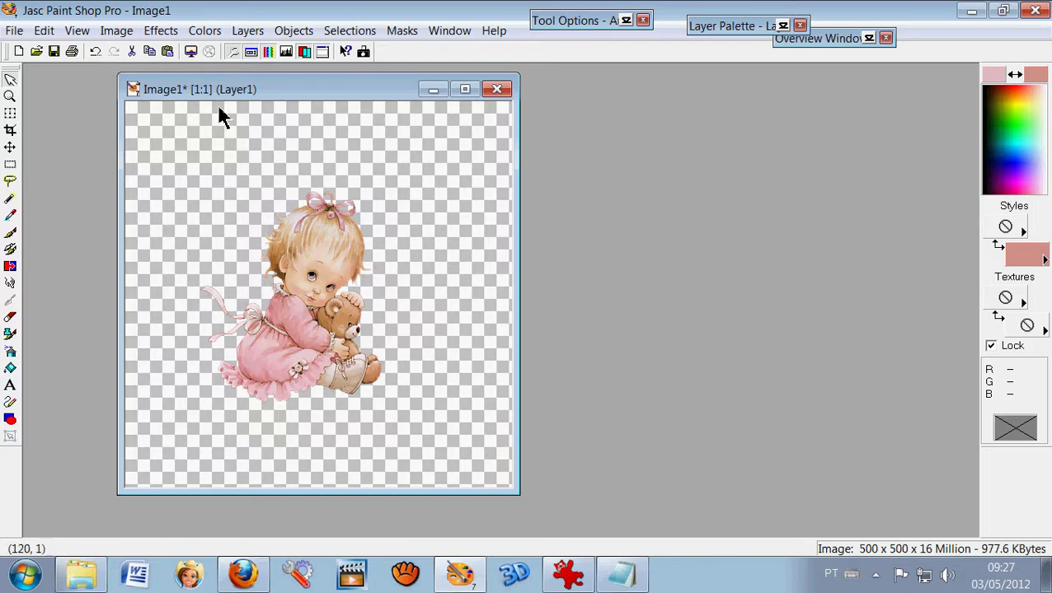
# Add a new raster layer above the girl layer with the default properties
pyautogui.click(249, 30)
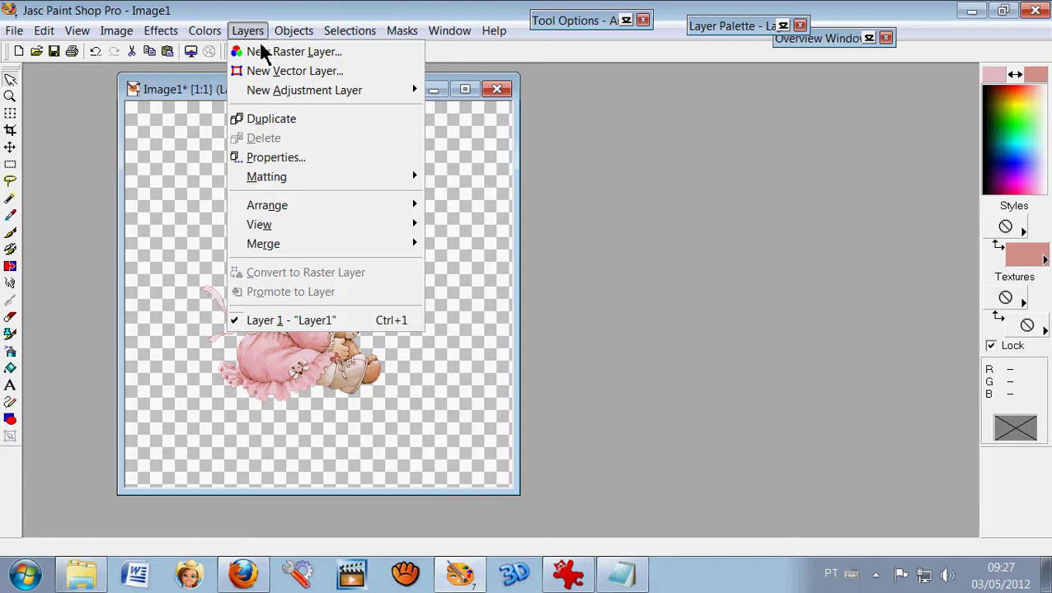
pyautogui.click(275, 54)
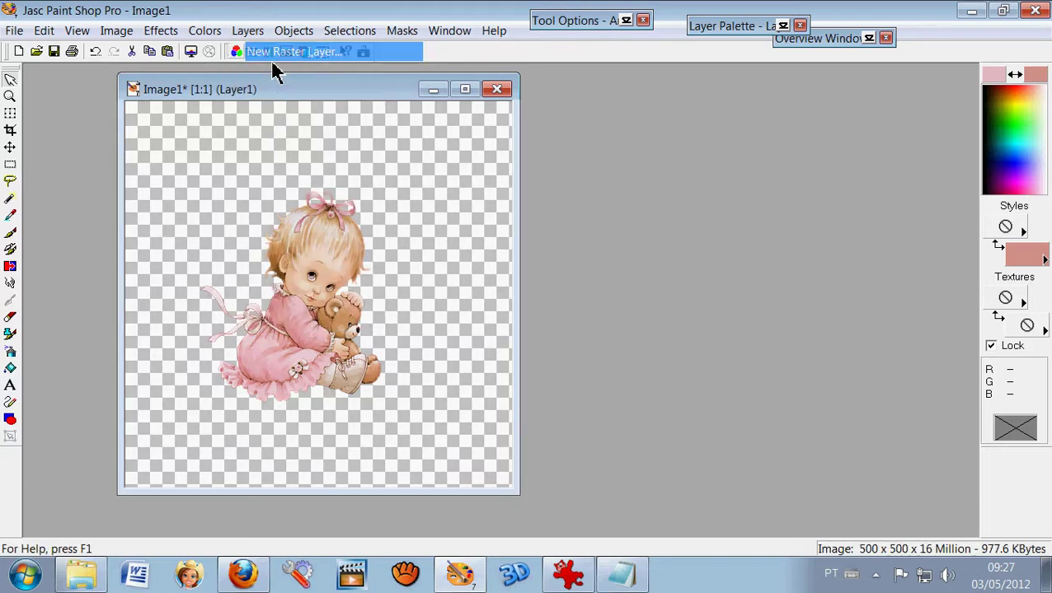
pyautogui.click(408, 468)
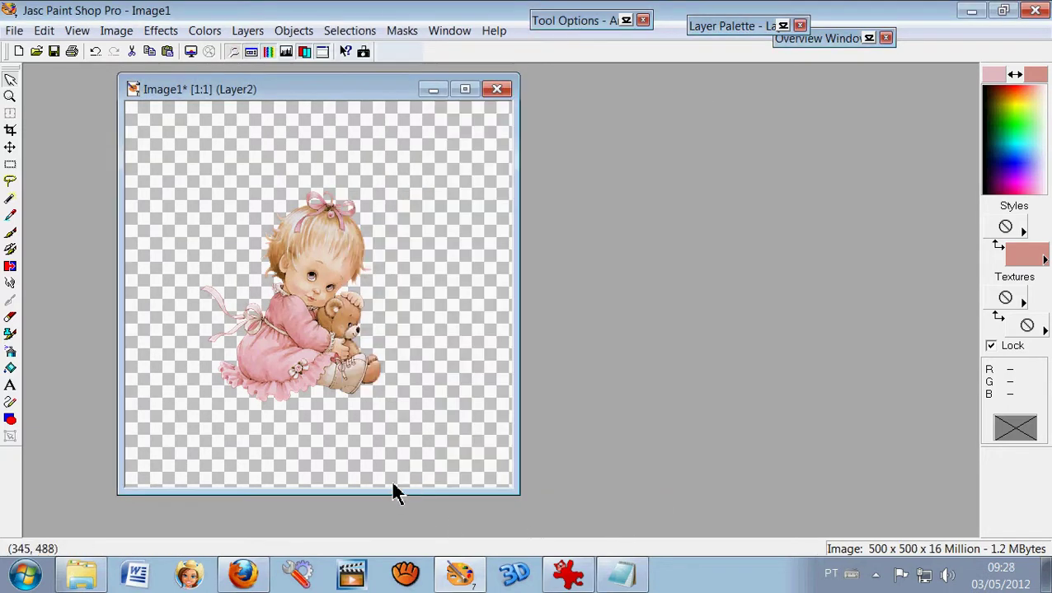
# Draw an ellipse preset shape as a vector around the girl, keeping Retain style on
pyautogui.click(11, 437)
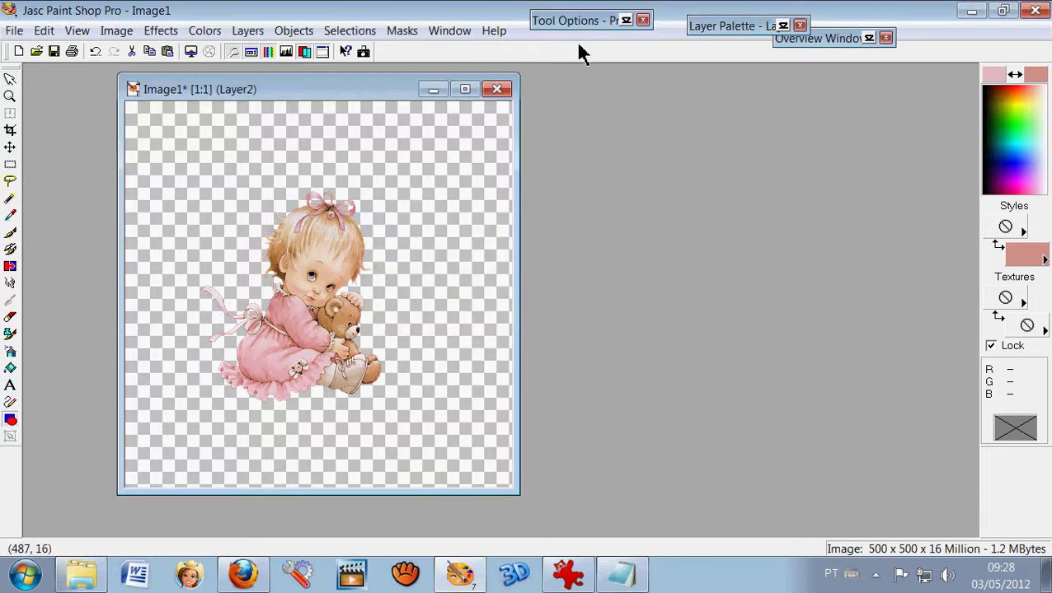
pyautogui.moveTo(581, 30)
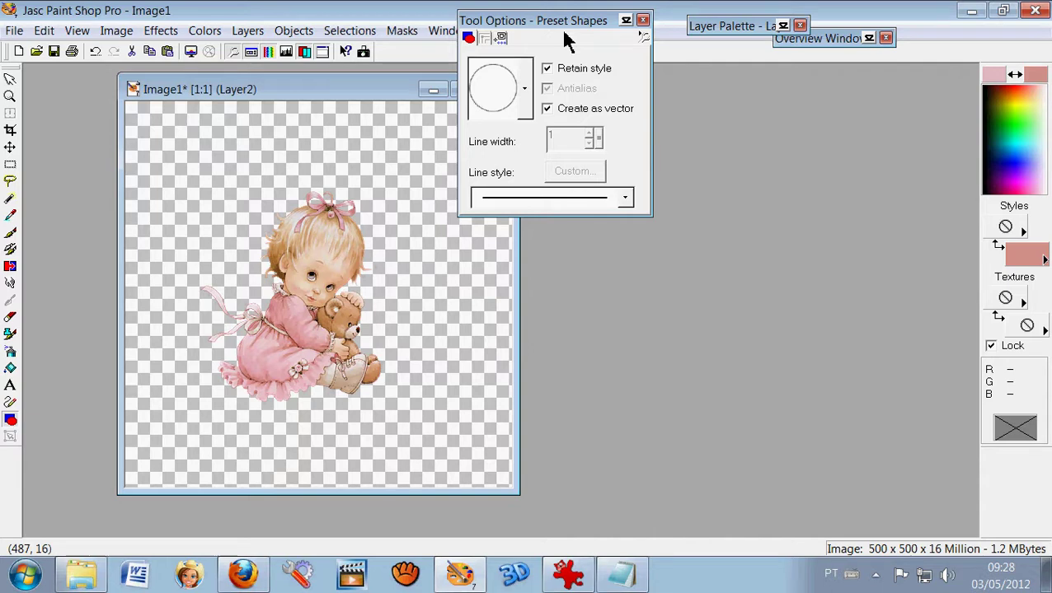
pyautogui.click(525, 89)
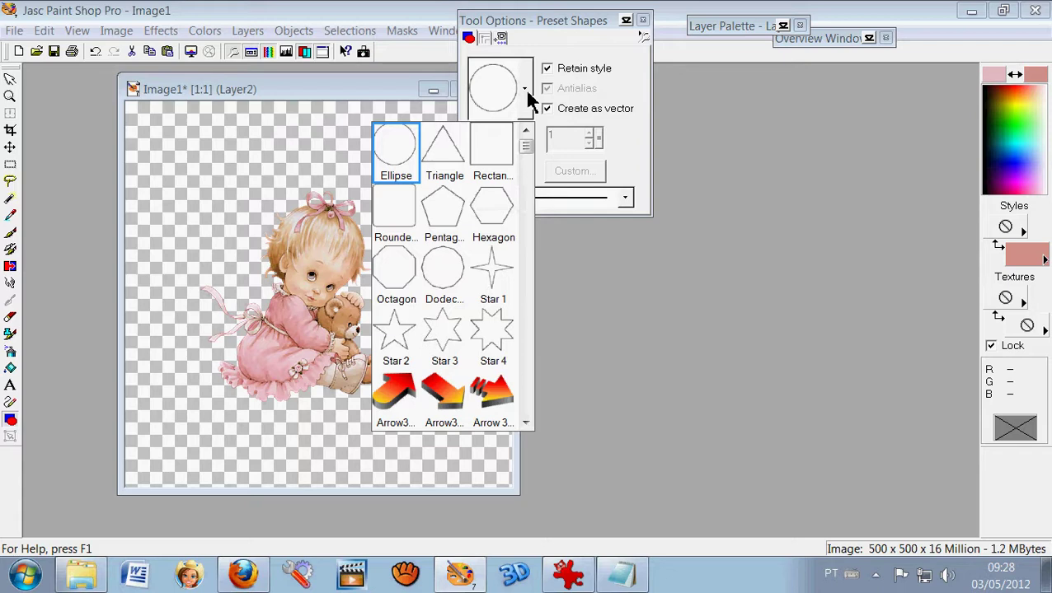
pyautogui.click(553, 81)
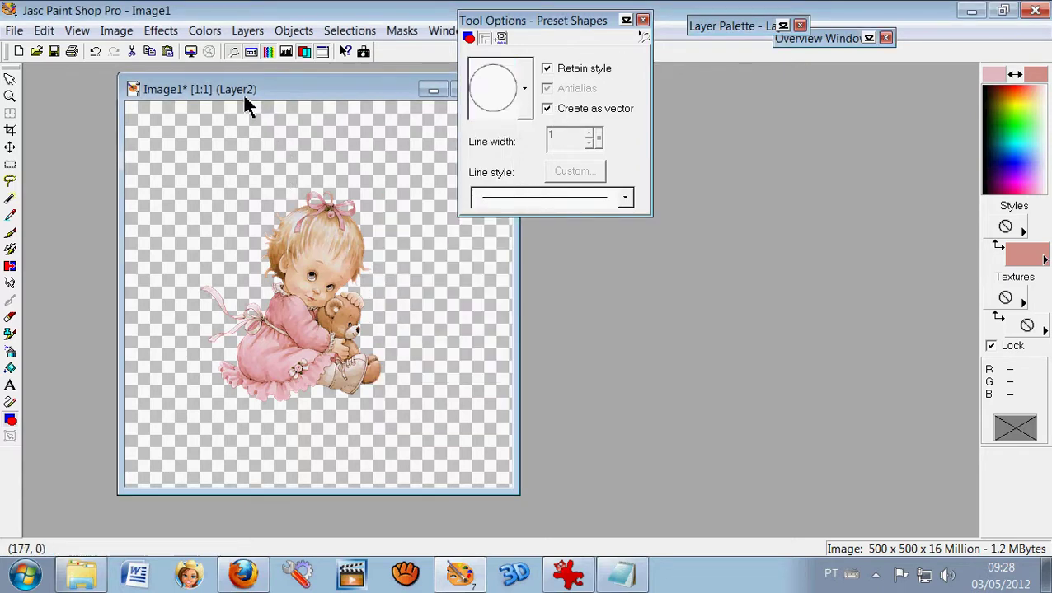
pyautogui.moveTo(185, 176); pyautogui.dragTo(443, 447)
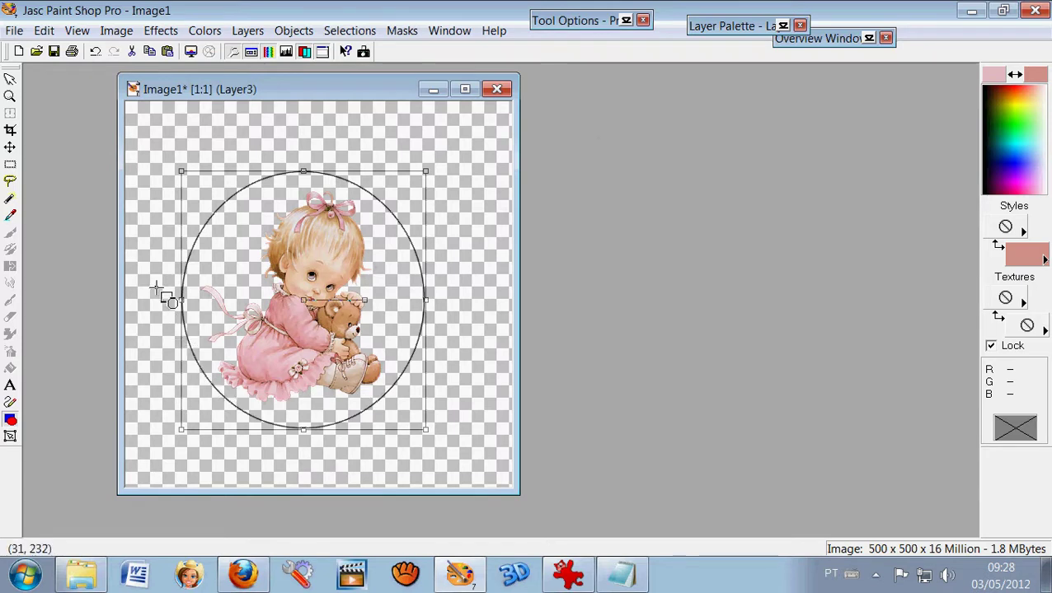
# Start a text along the ellipse outline, replacing the existing wording with "Olá!Tenha um" in ChopinScript, created as floating
pyautogui.click(10, 217)
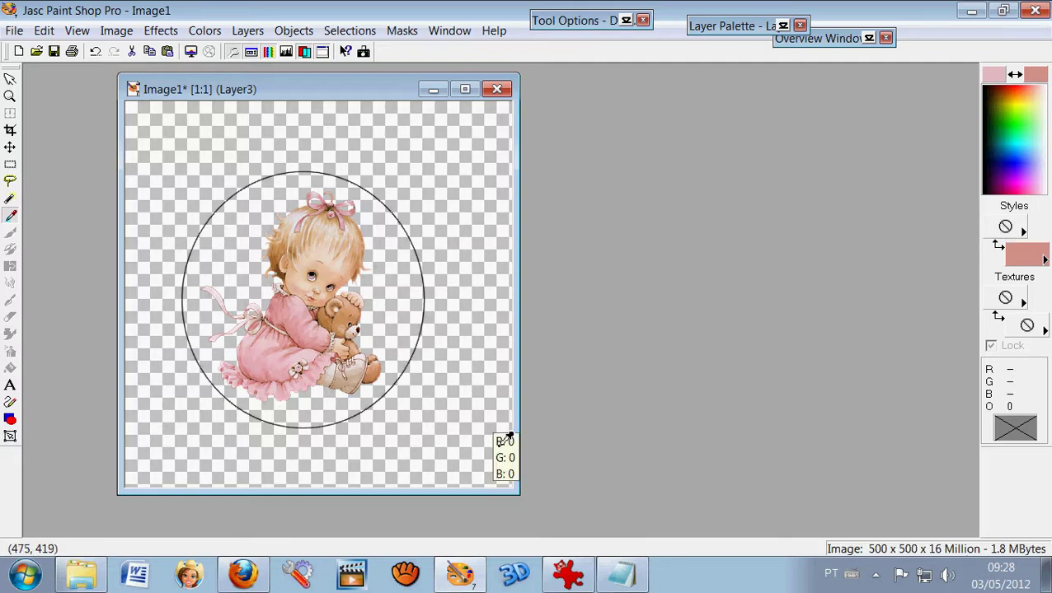
pyautogui.click(12, 389)
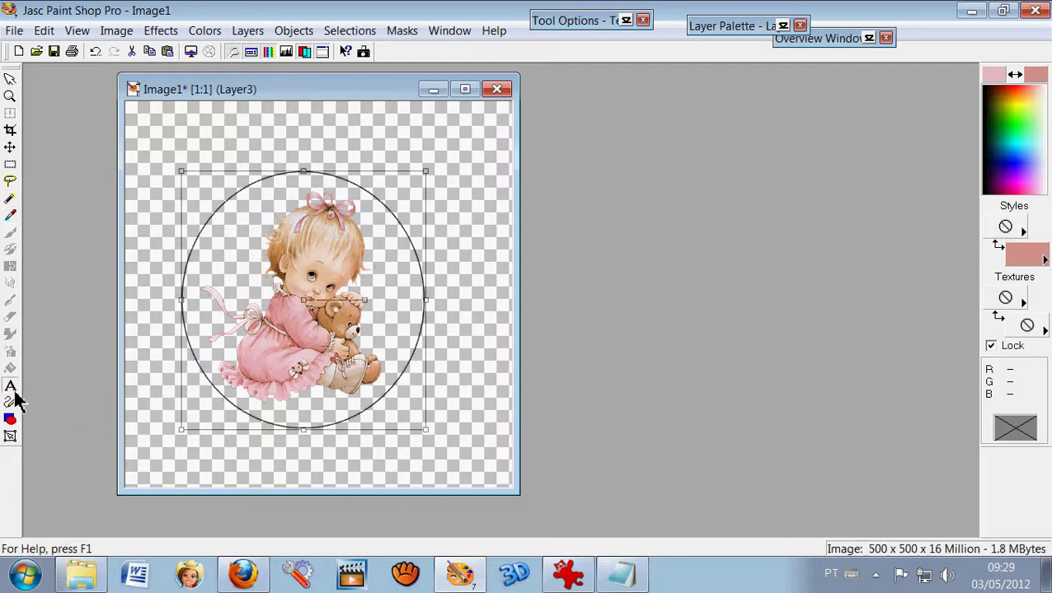
pyautogui.click(415, 238)
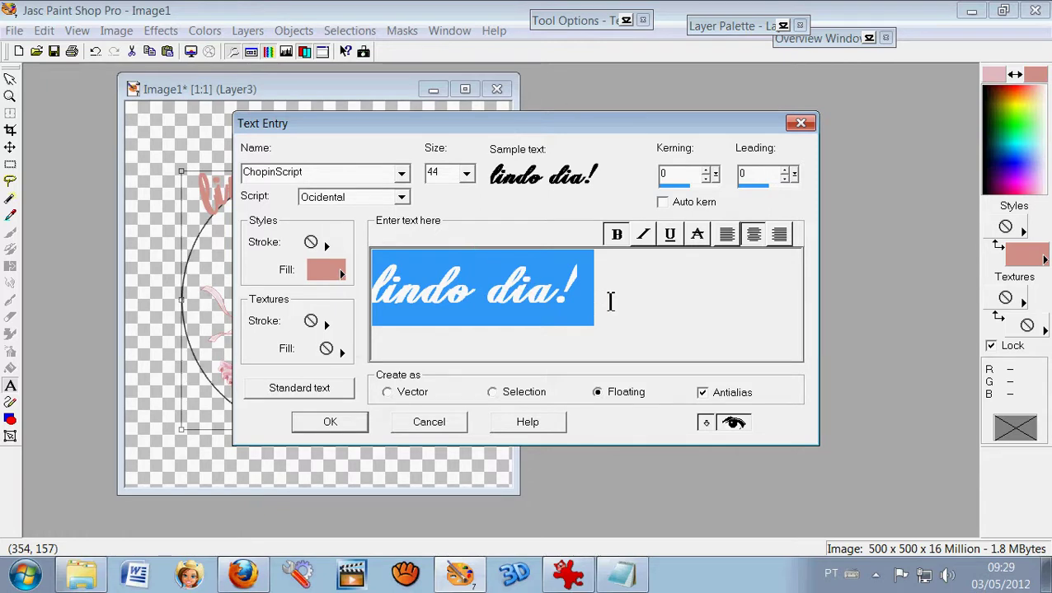
pyautogui.press('Delete')
pyautogui.moveTo(511, 128); pyautogui.dragTo(660, 123)
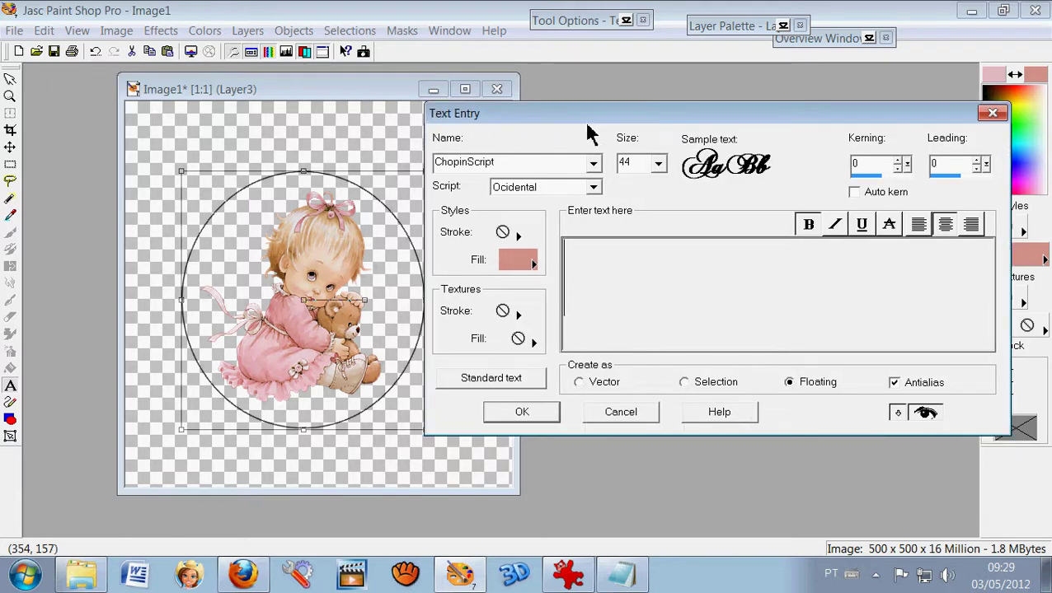
pyautogui.moveTo(587, 128); pyautogui.dragTo(587, 122)
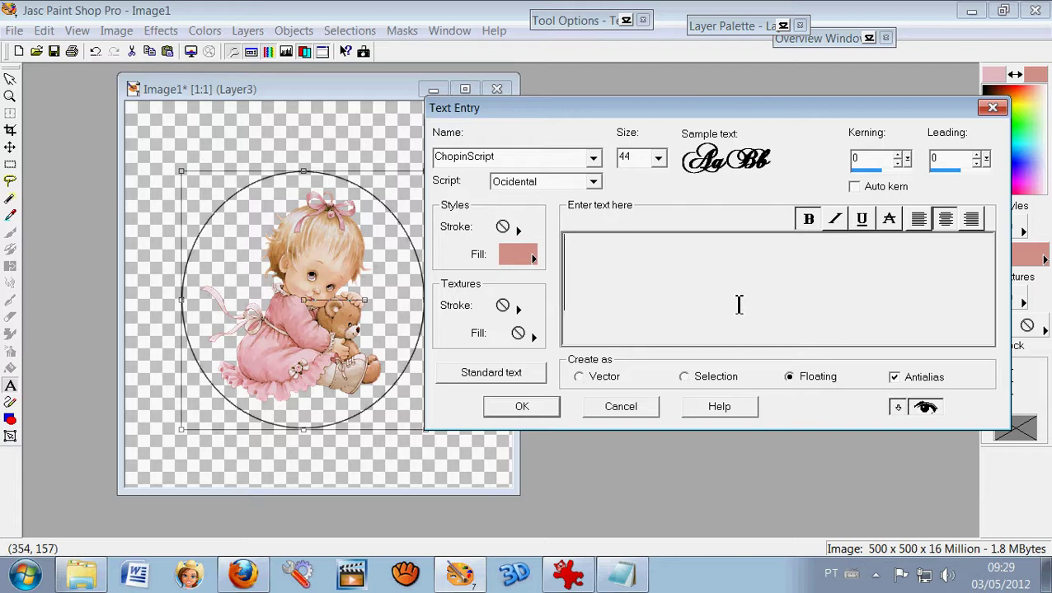
pyautogui.write('Olá!')
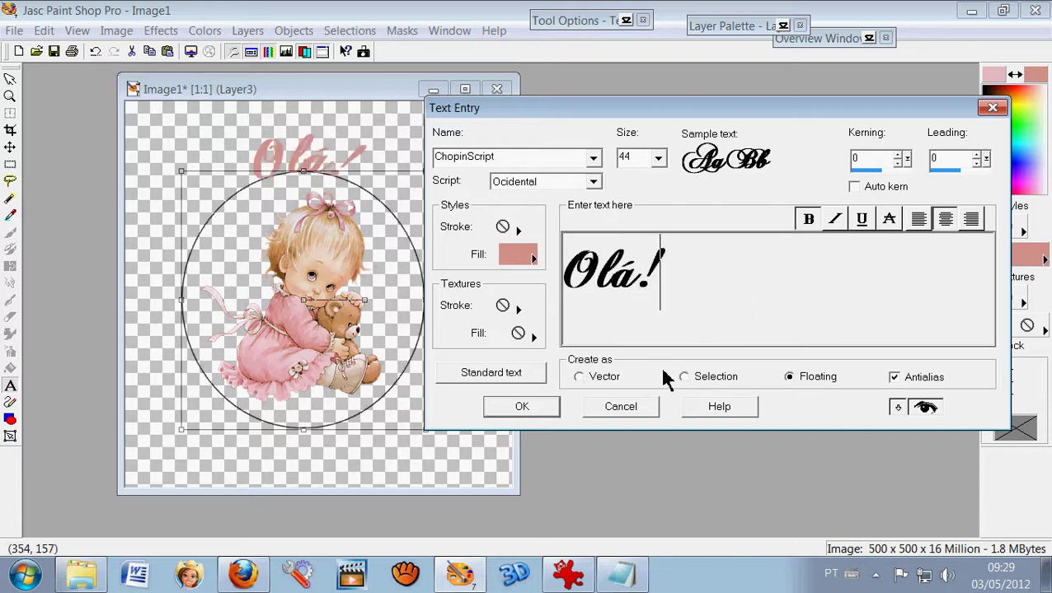
pyautogui.write('Tenha um')
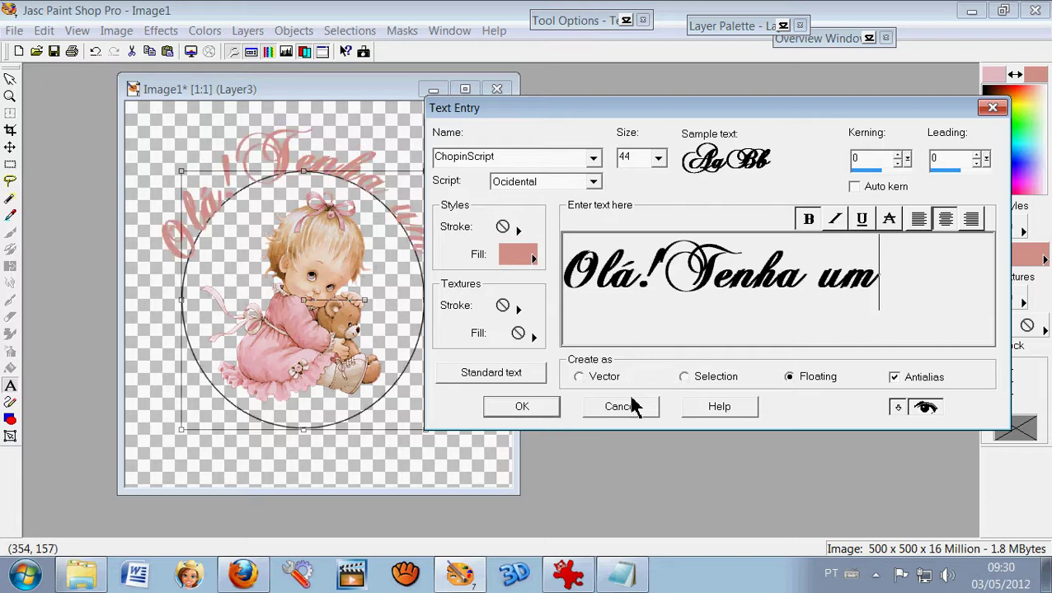
pyautogui.moveTo(547, 117); pyautogui.dragTo(576, 117)
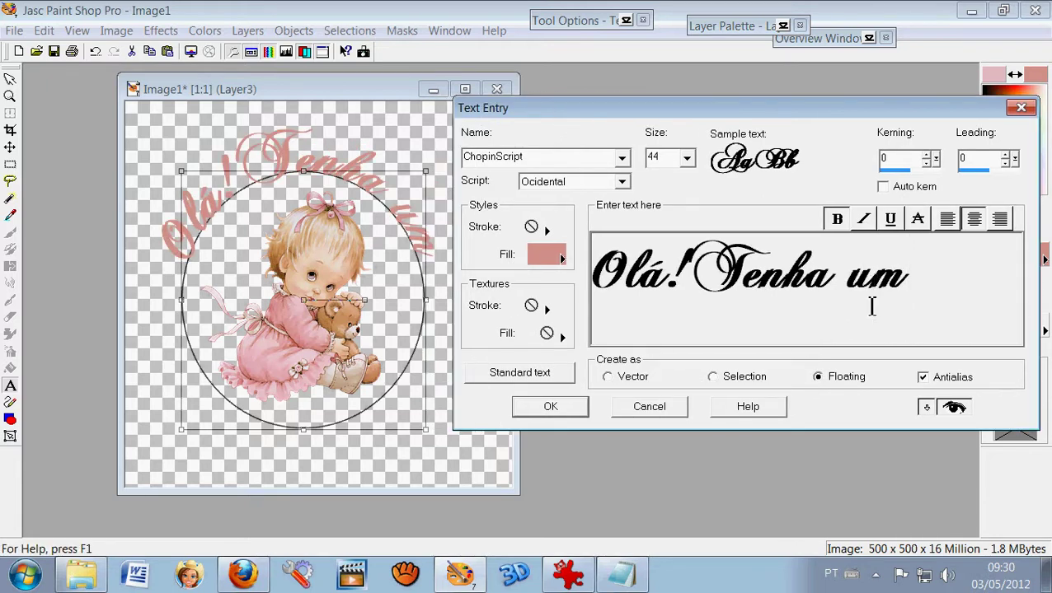
# Try sizes 36 and 40 on the whole curved text, then set it to 38 and place it on the ellipse
pyautogui.moveTo(989, 310); pyautogui.dragTo(610, 269)
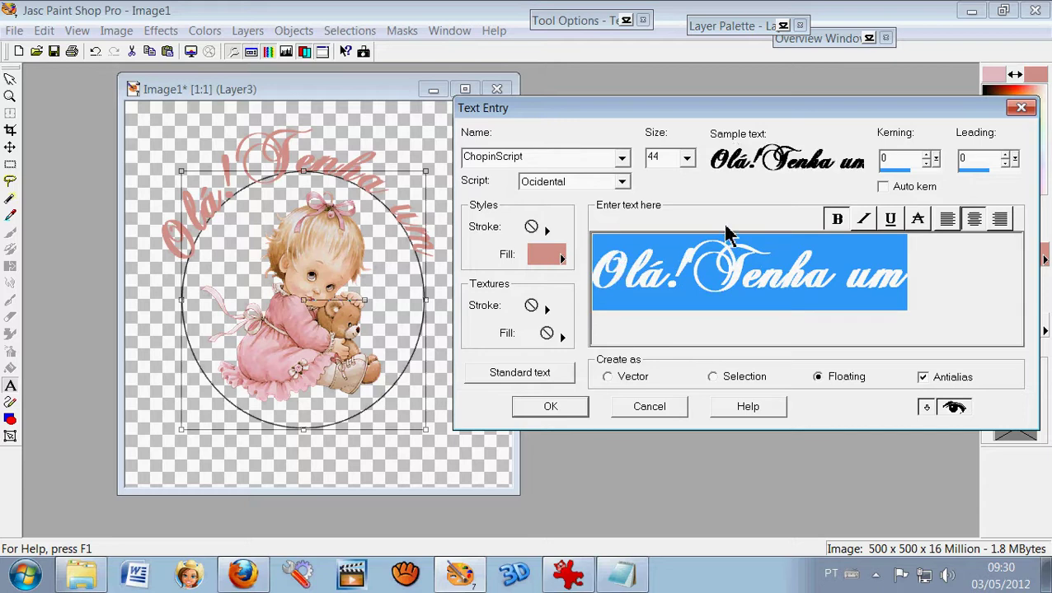
pyautogui.click(686, 159)
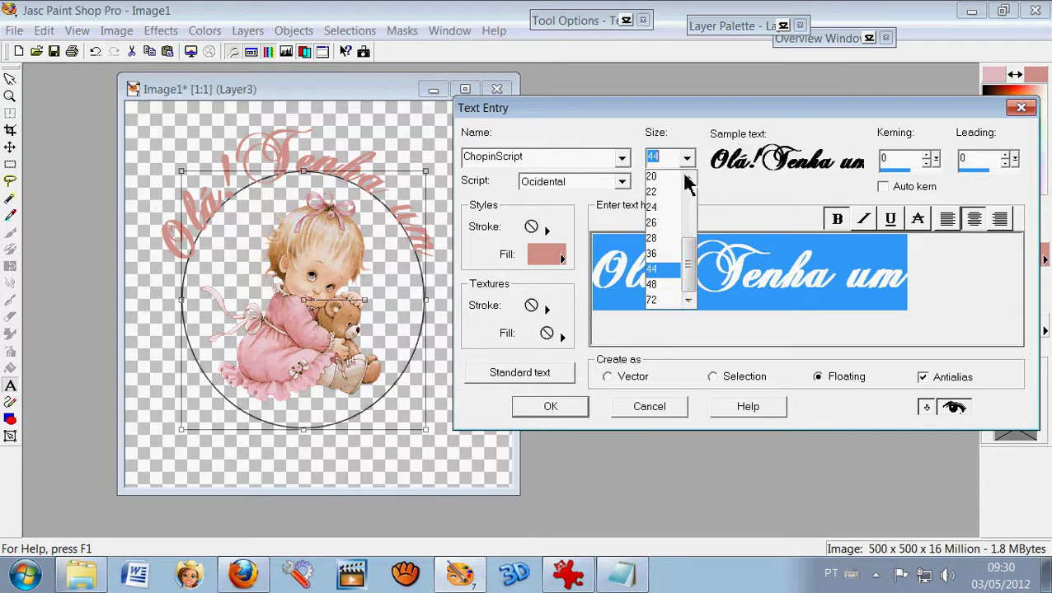
pyautogui.click(651, 254)
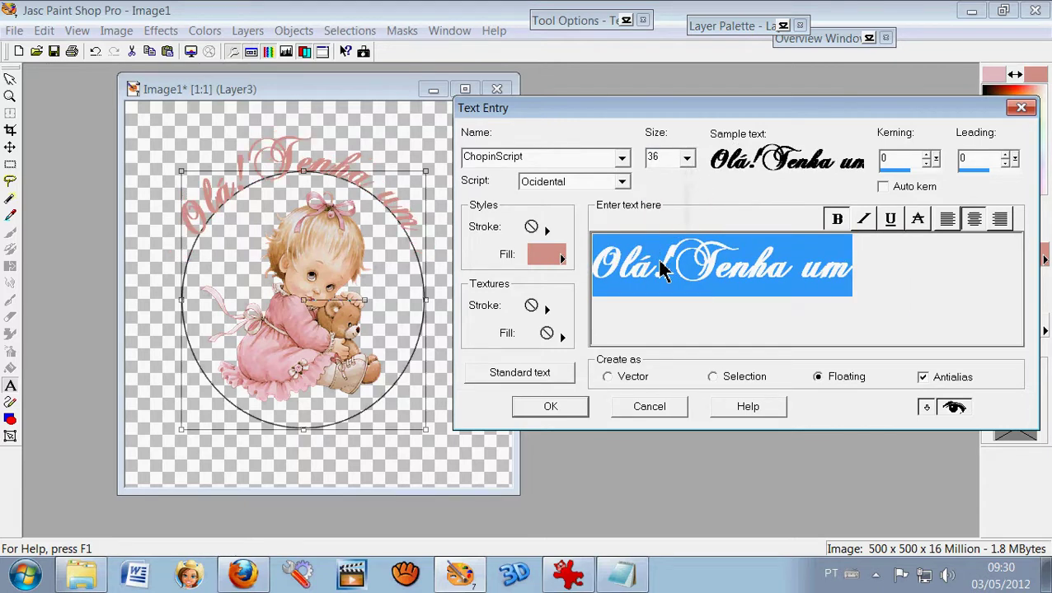
pyautogui.click(684, 171)
pyautogui.click(685, 170)
pyautogui.write('40')
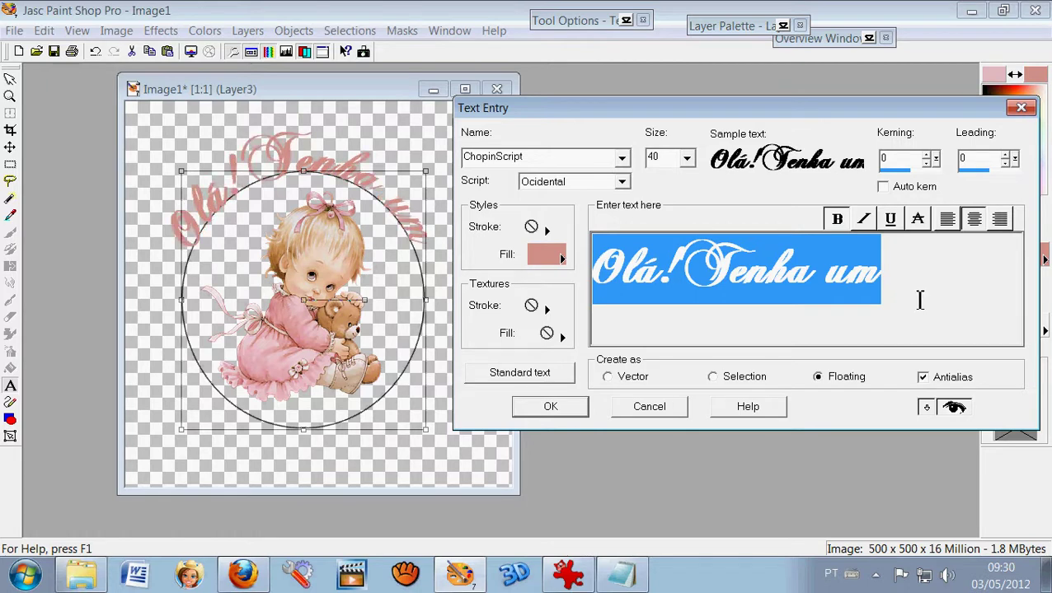
pyautogui.click(687, 159)
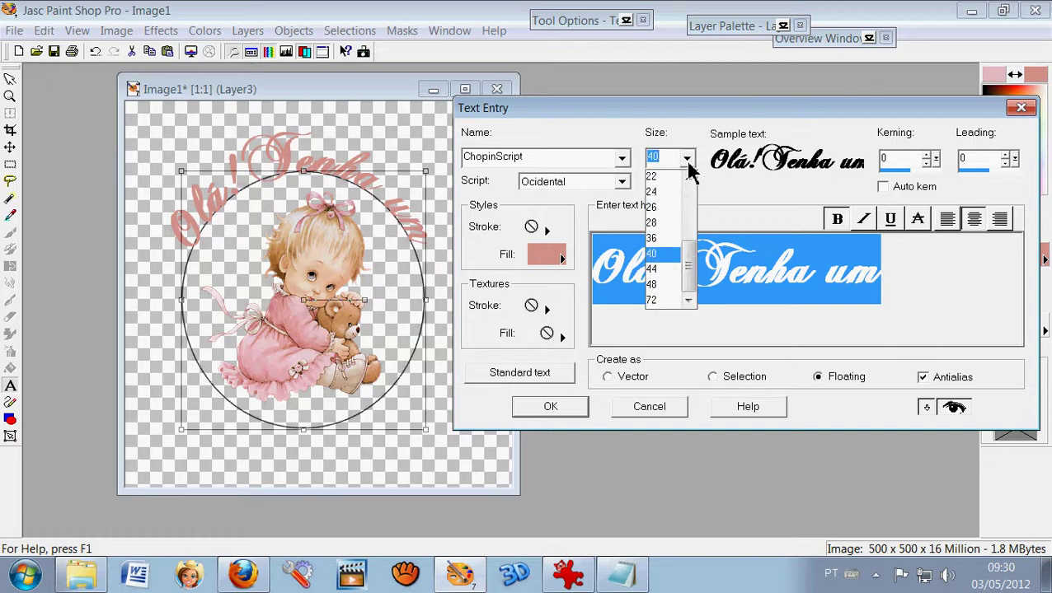
pyautogui.click(678, 168)
pyautogui.write('38')
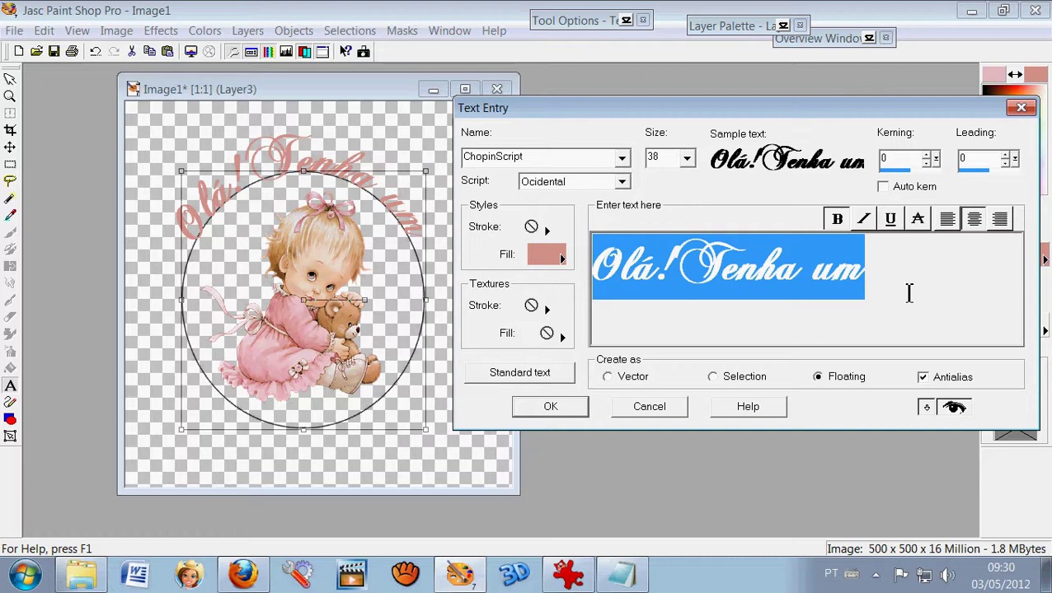
pyautogui.click(552, 406)
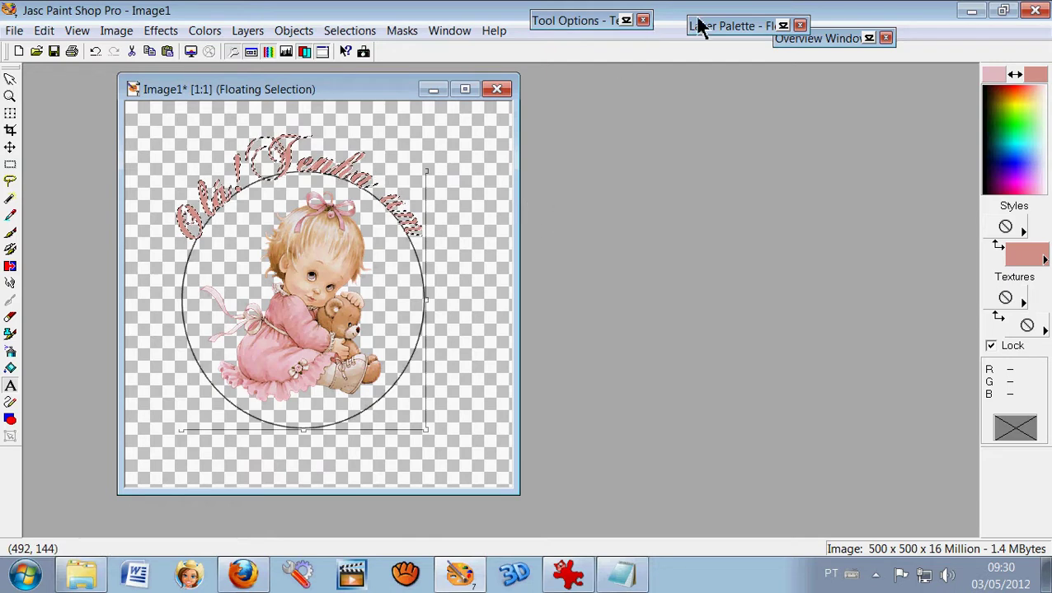
# Delete the vector layer Layer3 holding the ellipse and deselect the curved text
pyautogui.moveTo(704, 39)
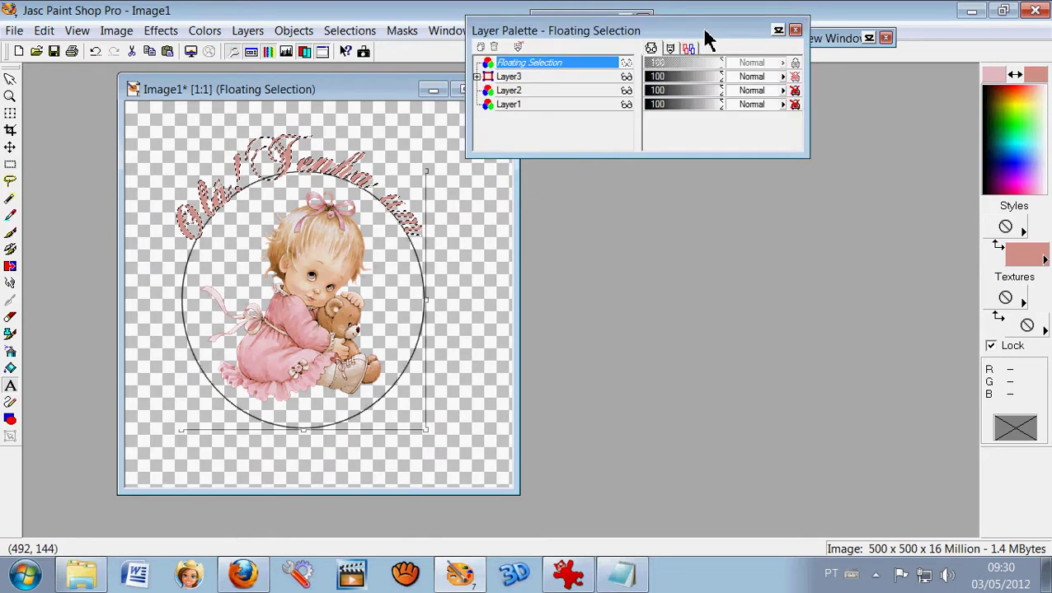
pyautogui.click(599, 81)
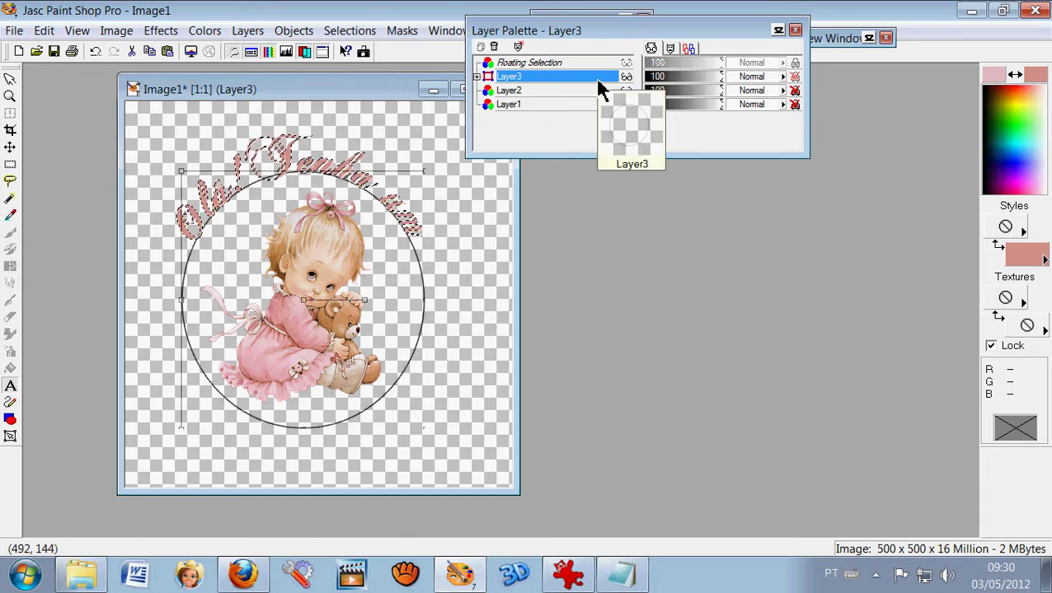
pyautogui.rightClick(600, 88)
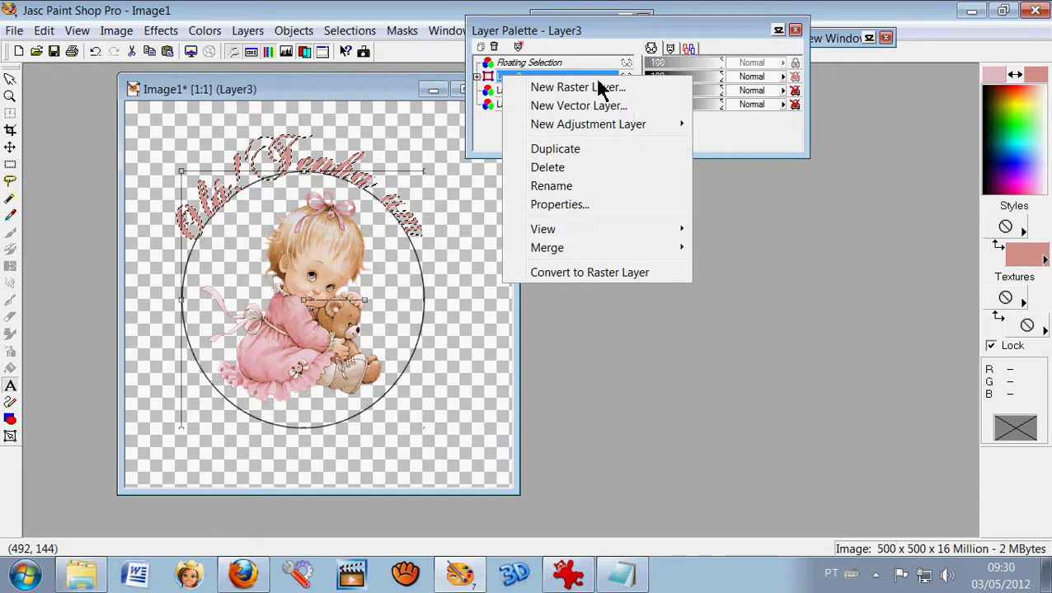
pyautogui.click(583, 170)
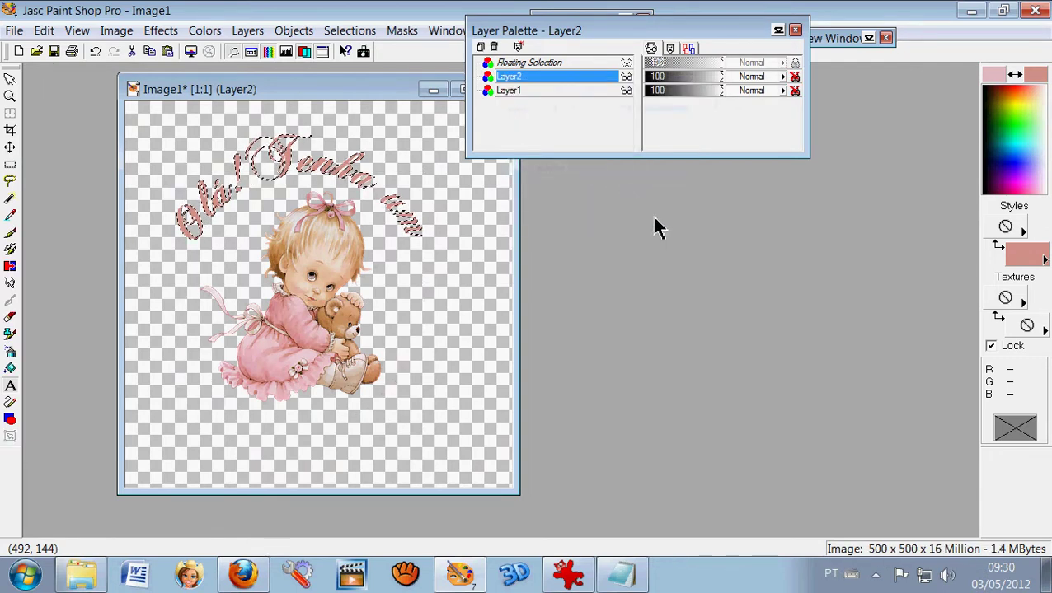
pyautogui.click(347, 35)
pyautogui.click(362, 71)
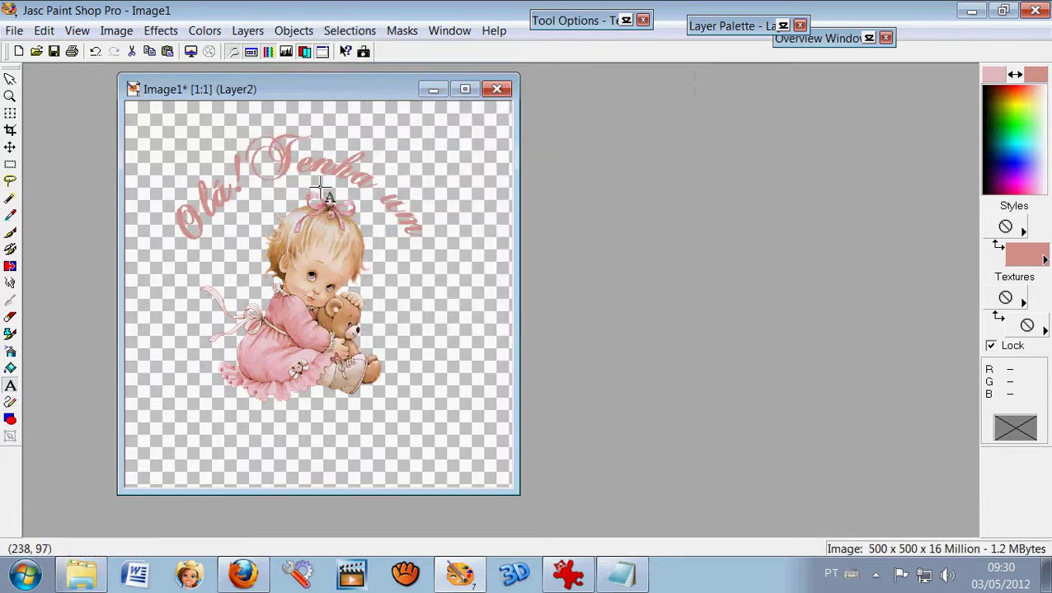
# Add the floating text "lindo dia!" below the girl in ChopinScript, size 38
pyautogui.click(280, 453)
pyautogui.moveTo(481, 127); pyautogui.dragTo(572, 131)
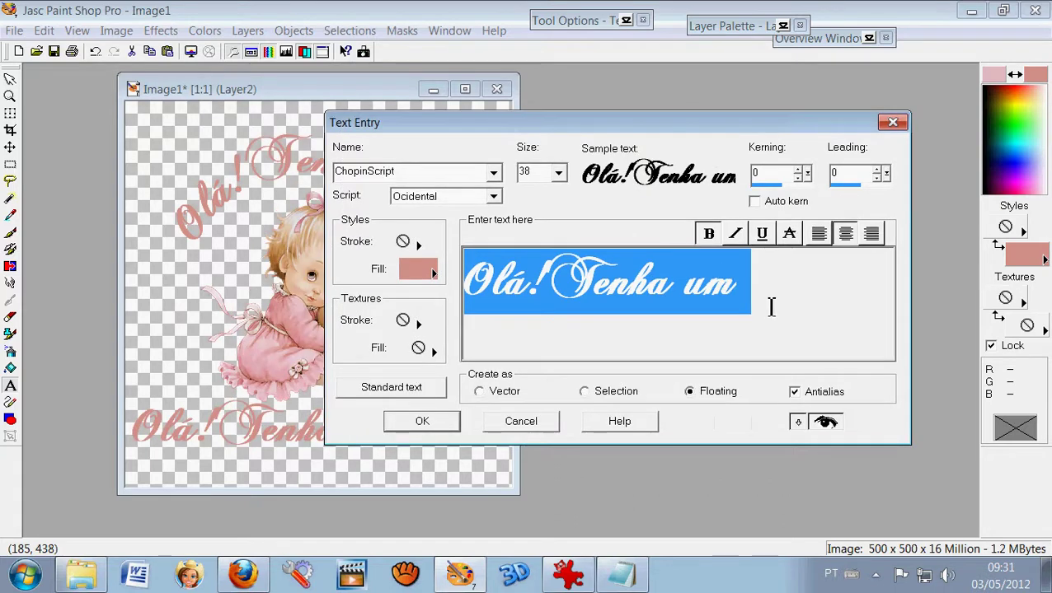
pyautogui.press('Delete')
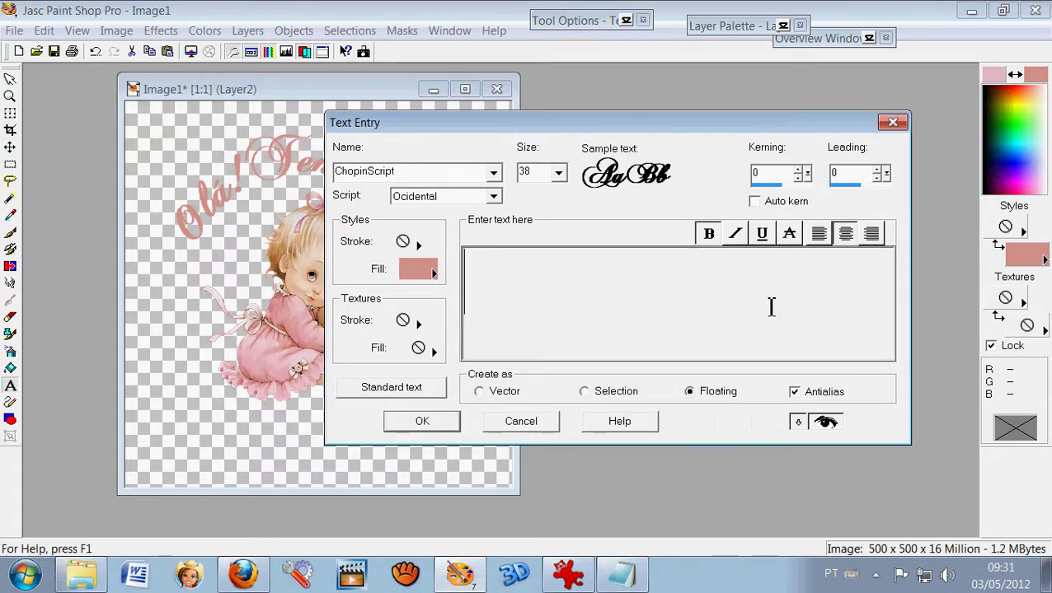
pyautogui.moveTo(656, 128); pyautogui.dragTo(708, 128)
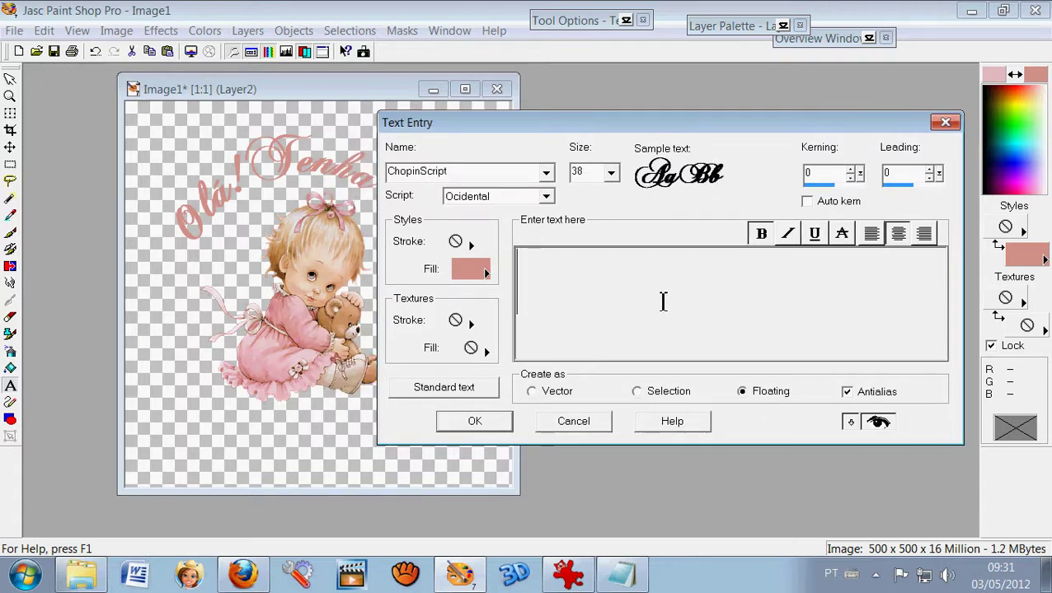
pyautogui.write('lind')
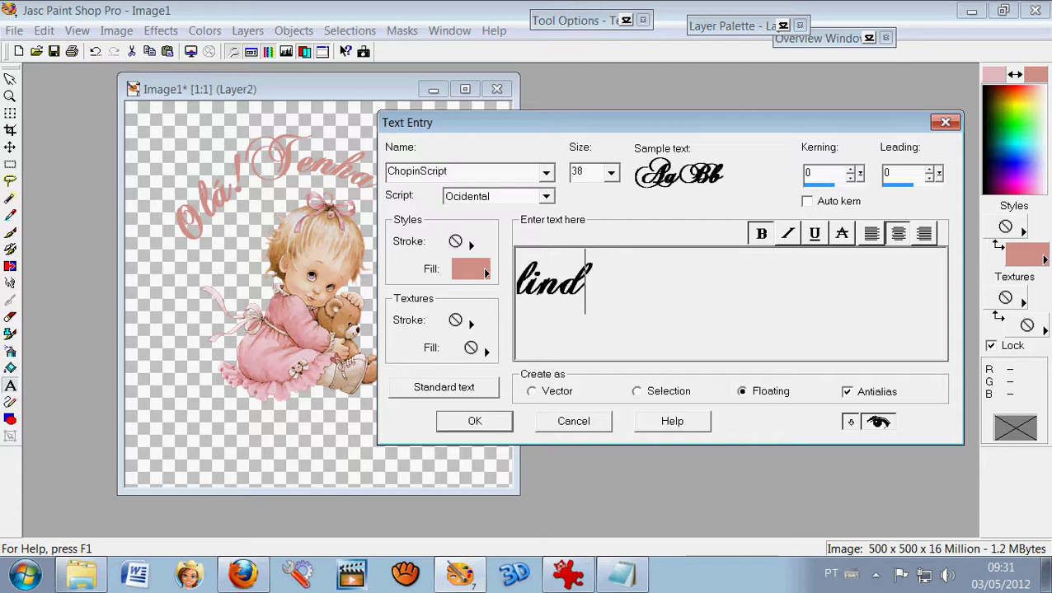
pyautogui.write('o dia!')
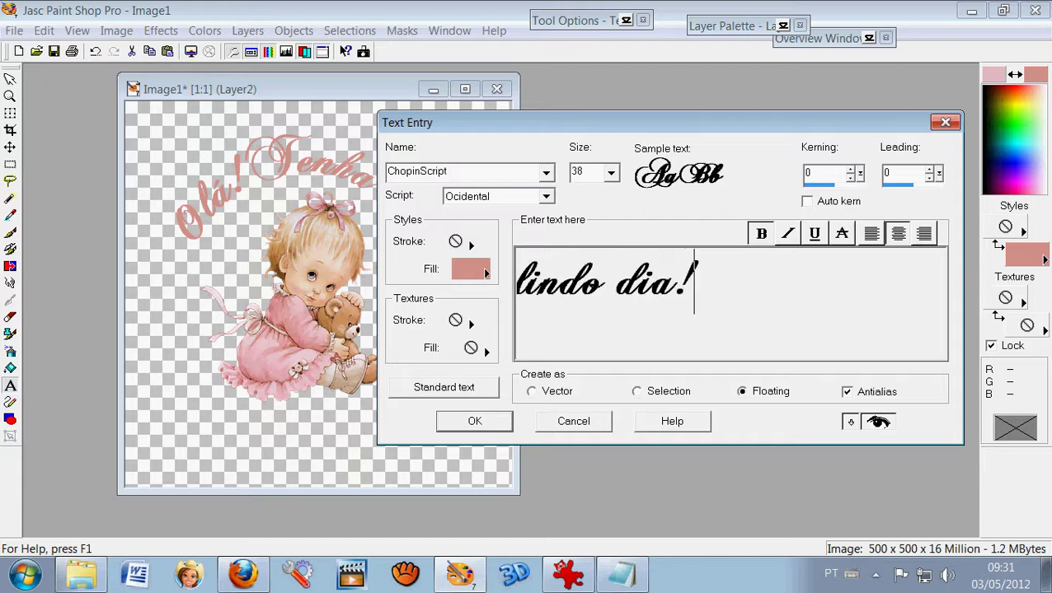
pyautogui.click(474, 421)
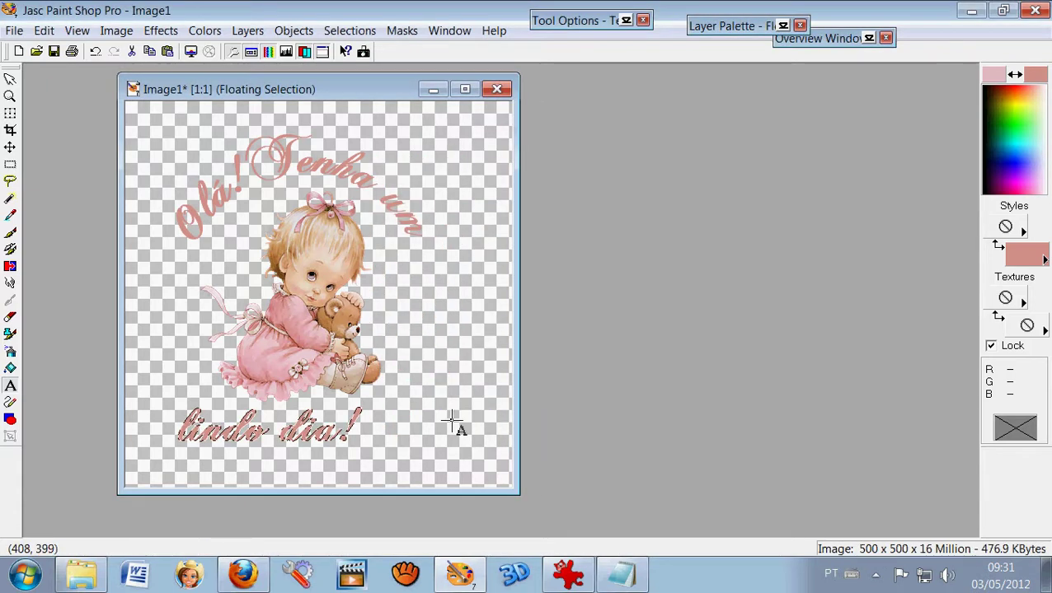
# Move the "lindo dia!" text slightly up and to the right beneath the girl, deselect it, and switch to the Arrow tool
pyautogui.moveTo(338, 457); pyautogui.dragTo(354, 445)
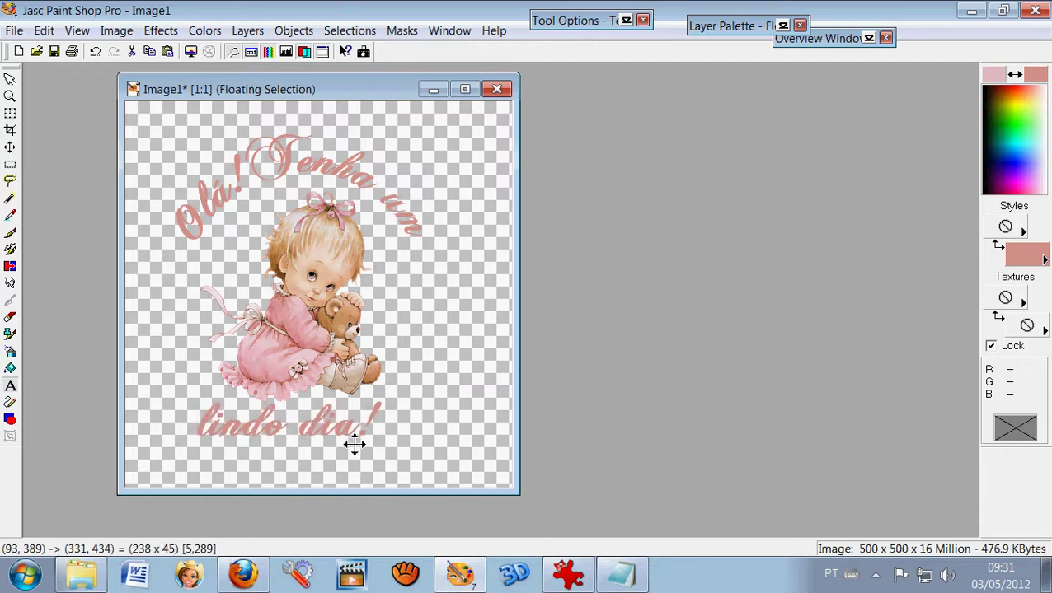
pyautogui.click(350, 30)
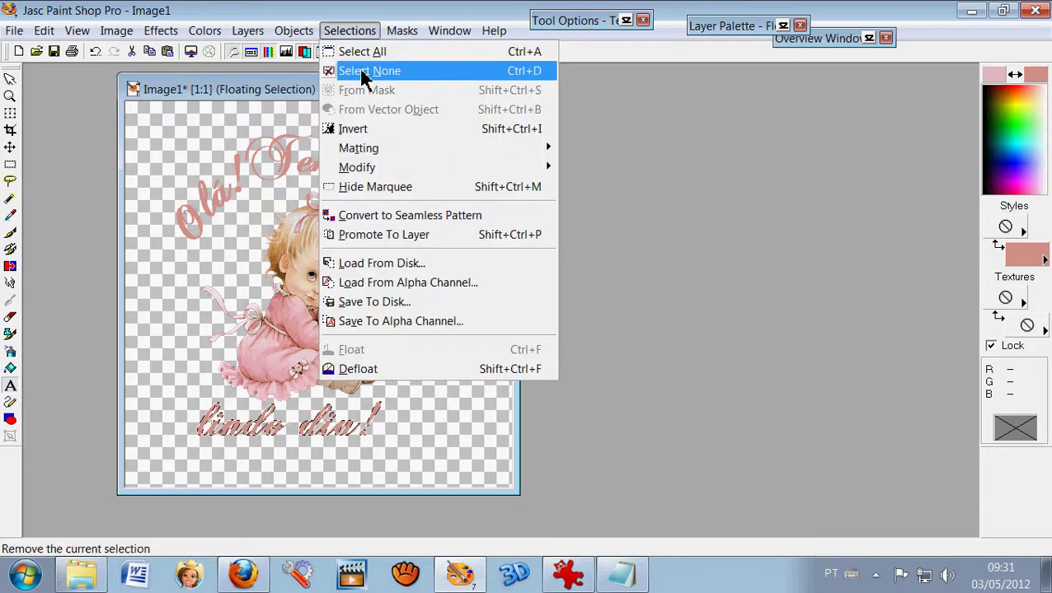
pyautogui.click(365, 73)
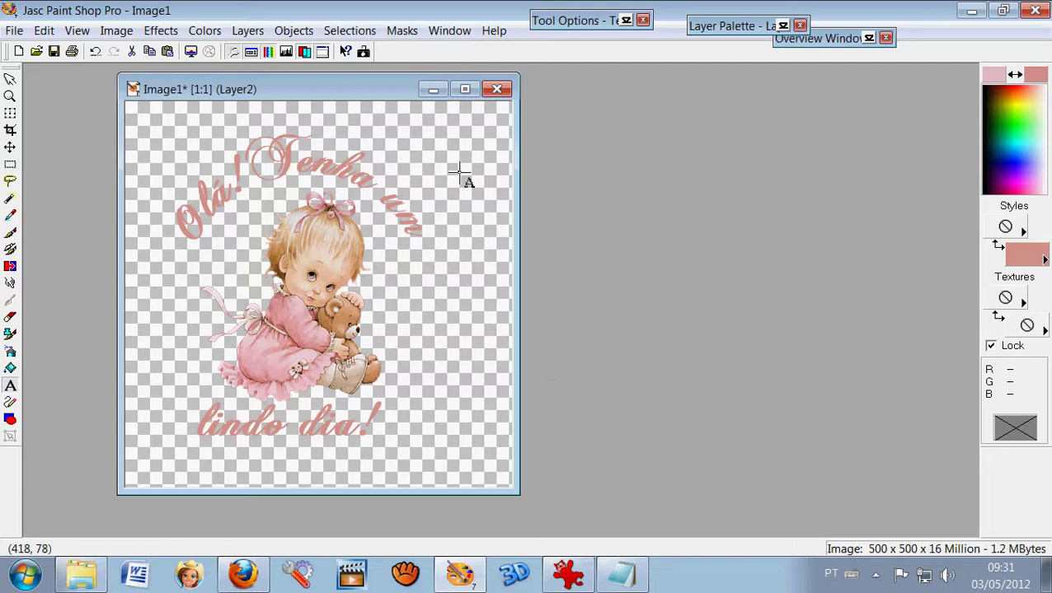
pyautogui.click(10, 80)
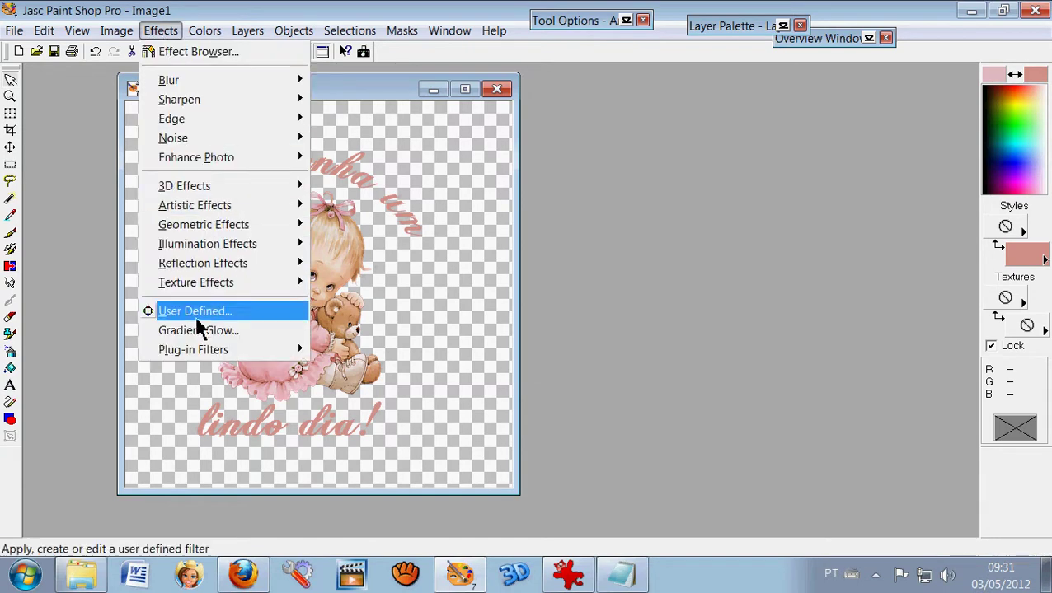
# Start an Eye Candy 4000 Gradient Glow on the text layer, coloring the first gradient stop light pink and the second white
pyautogui.moveTo(212, 356)
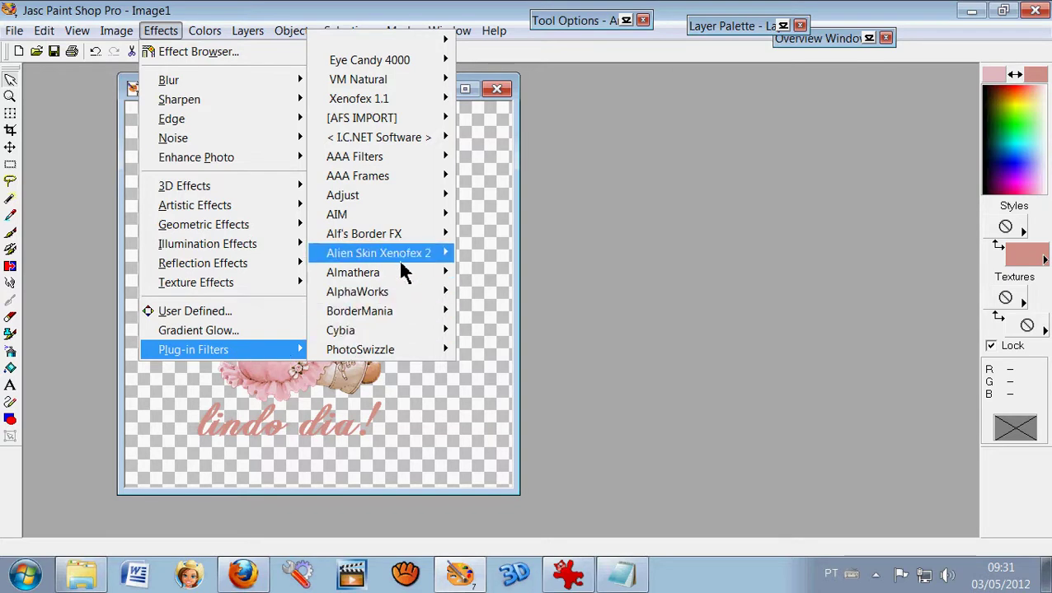
pyautogui.moveTo(409, 69)
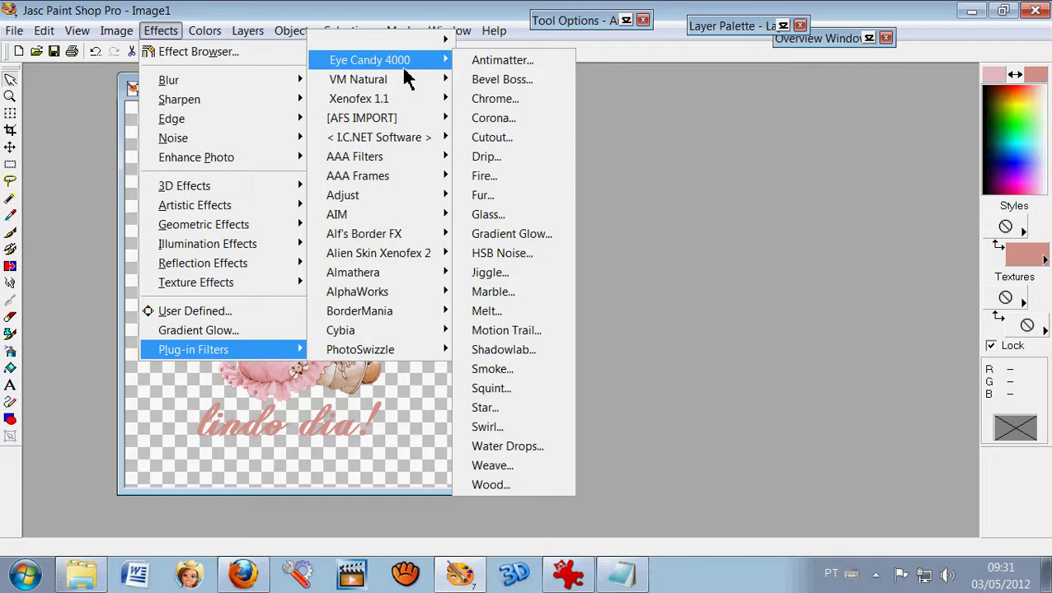
pyautogui.click(519, 240)
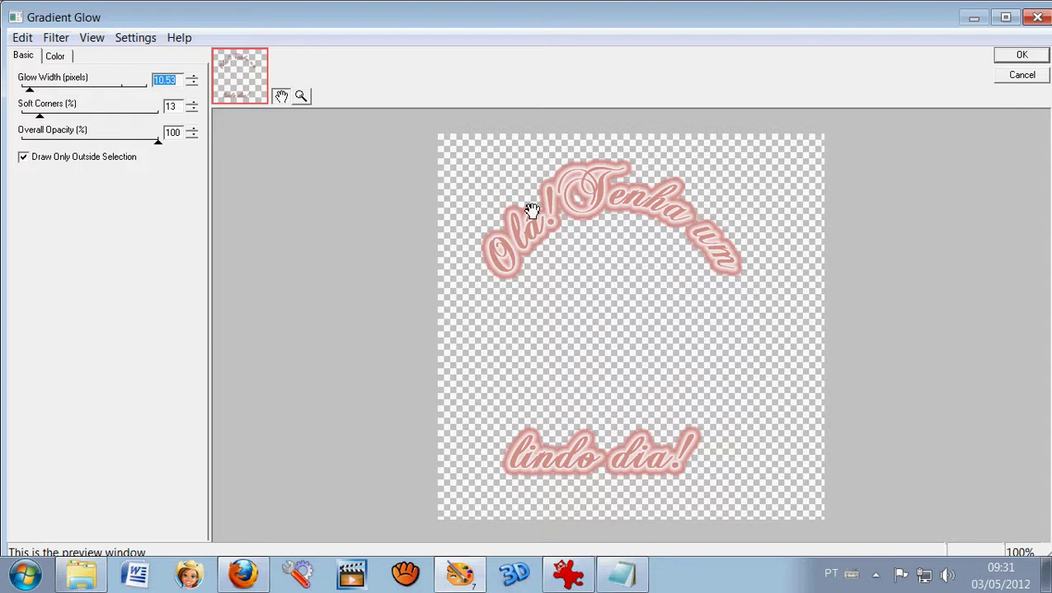
pyautogui.click(55, 57)
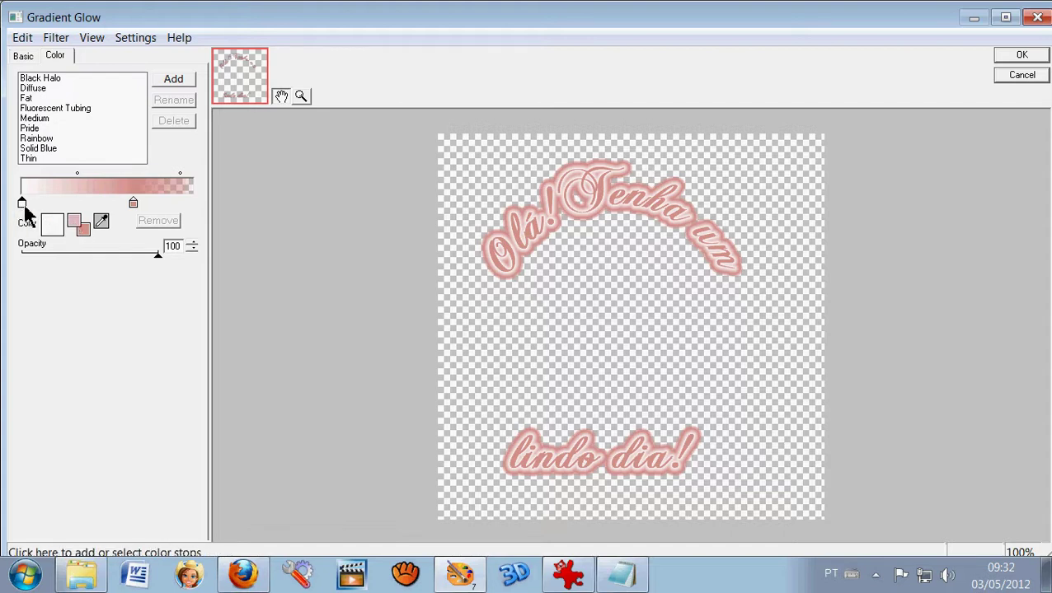
pyautogui.click(73, 224)
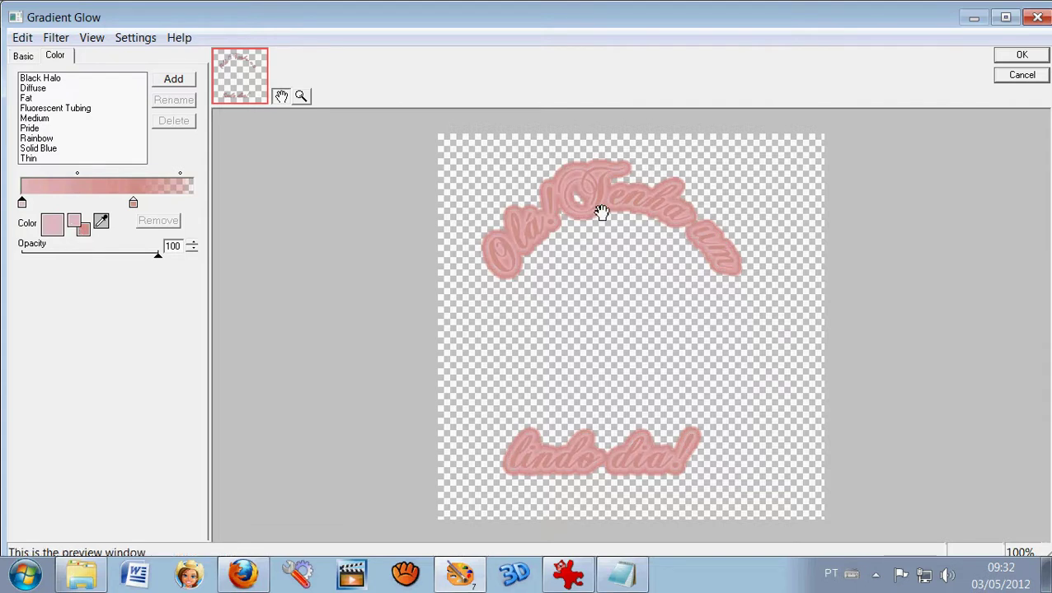
pyautogui.click(132, 203)
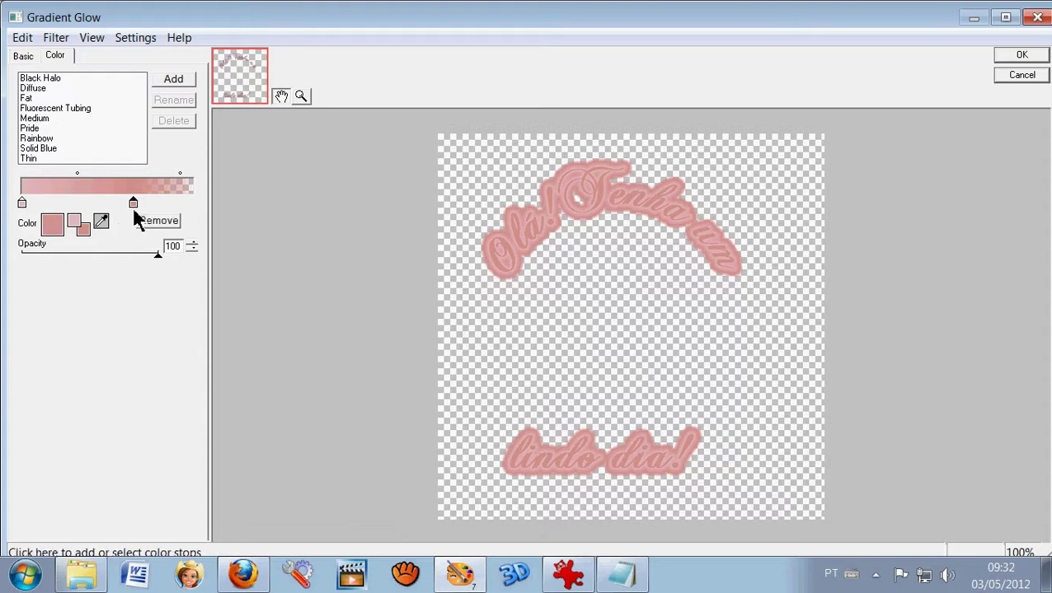
pyautogui.click(54, 227)
pyautogui.click(482, 221)
pyautogui.click(426, 472)
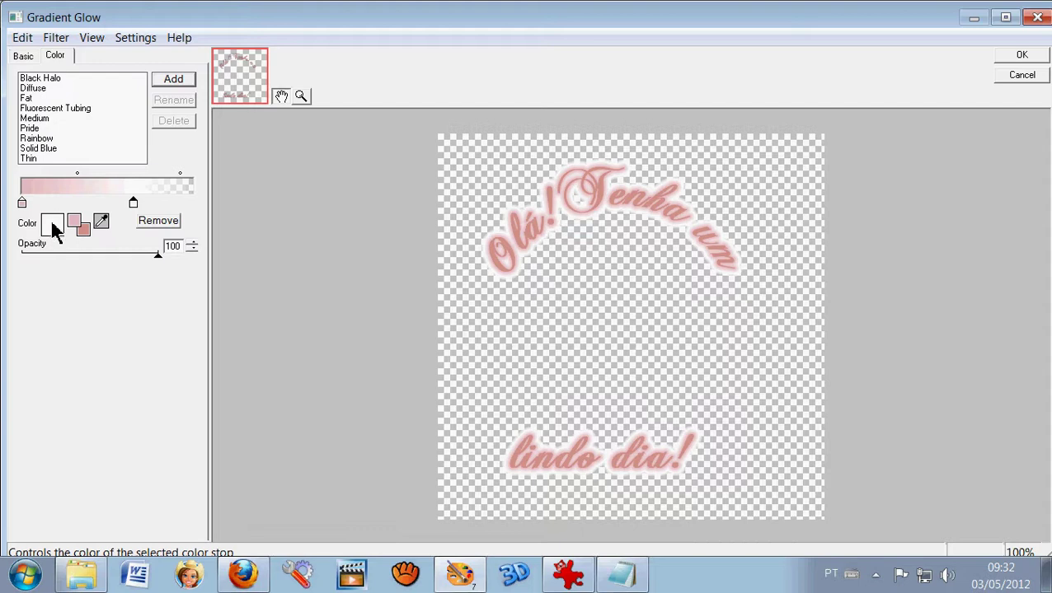
# Set the glow width to 11.28 pixels and apply the glow to the text
pyautogui.click(30, 58)
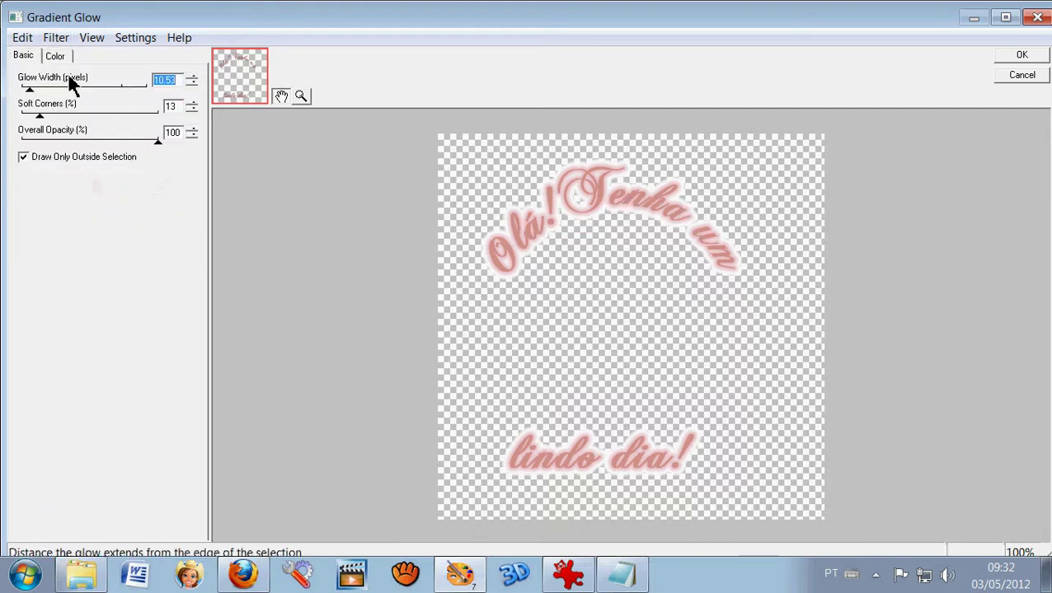
pyautogui.moveTo(36, 94)
pyautogui.mouseDown()
pyautogui.moveTo(42, 107)
pyautogui.moveTo(65, 98)
pyautogui.moveTo(30, 97)
pyautogui.mouseUp()
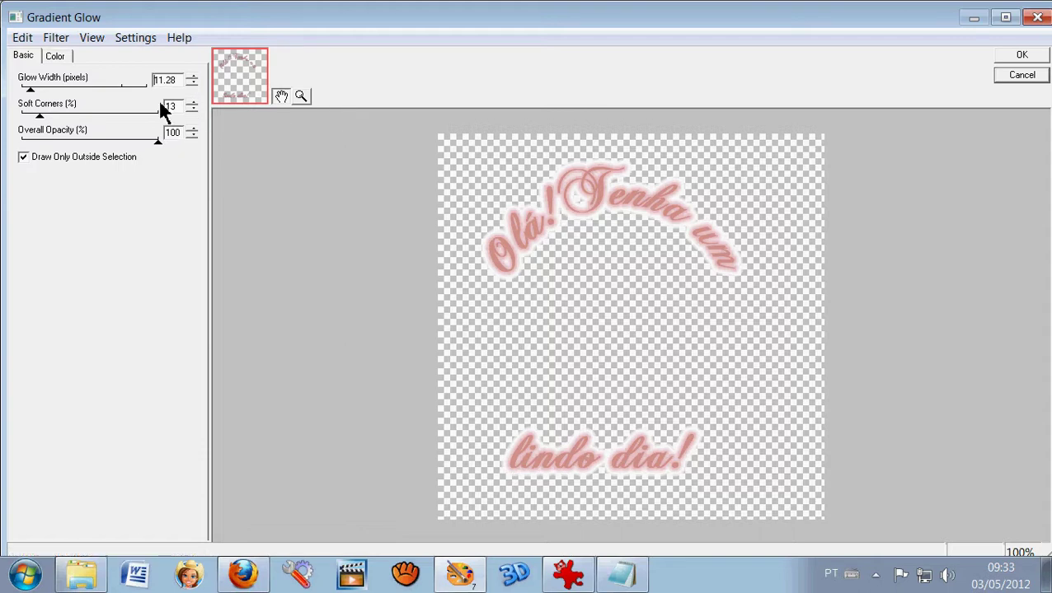
pyautogui.click(1019, 56)
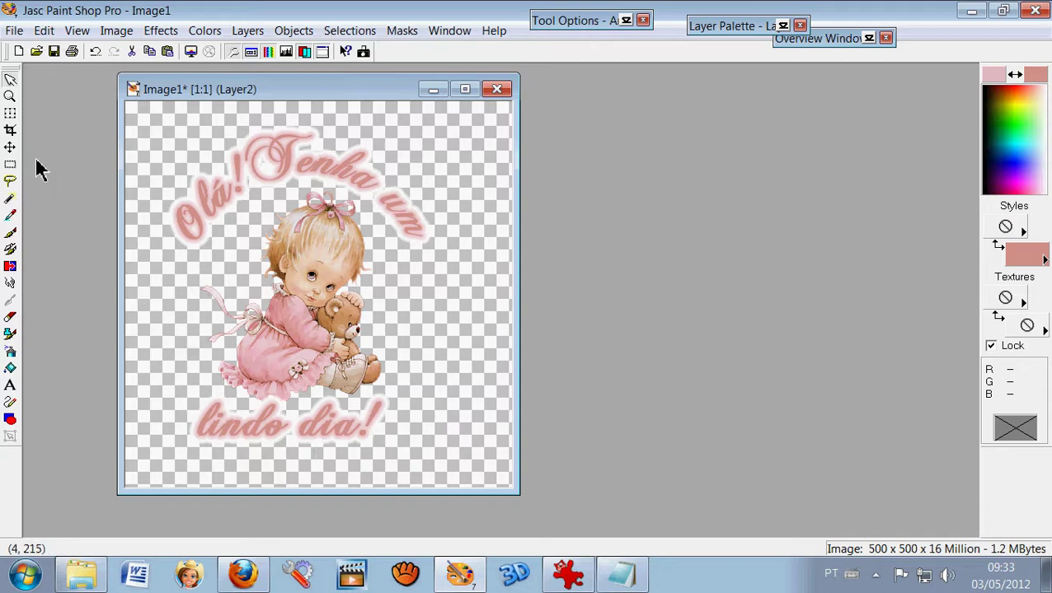
# Move the glowing text layer slightly down and to the right around the girl, and switch back to the Arrow tool
pyautogui.click(10, 147)
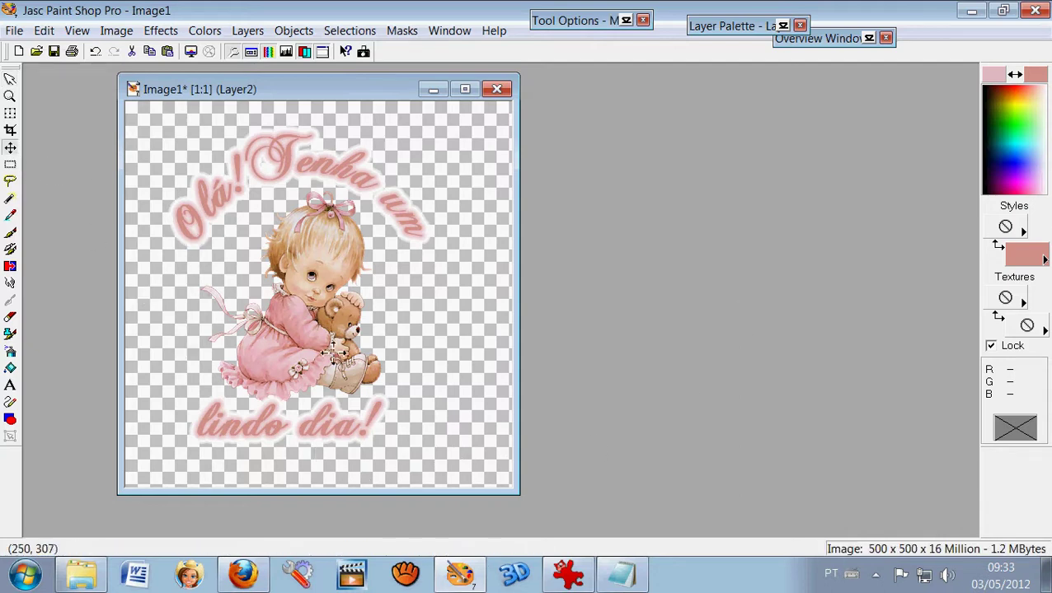
pyautogui.moveTo(343, 430); pyautogui.dragTo(358, 439)
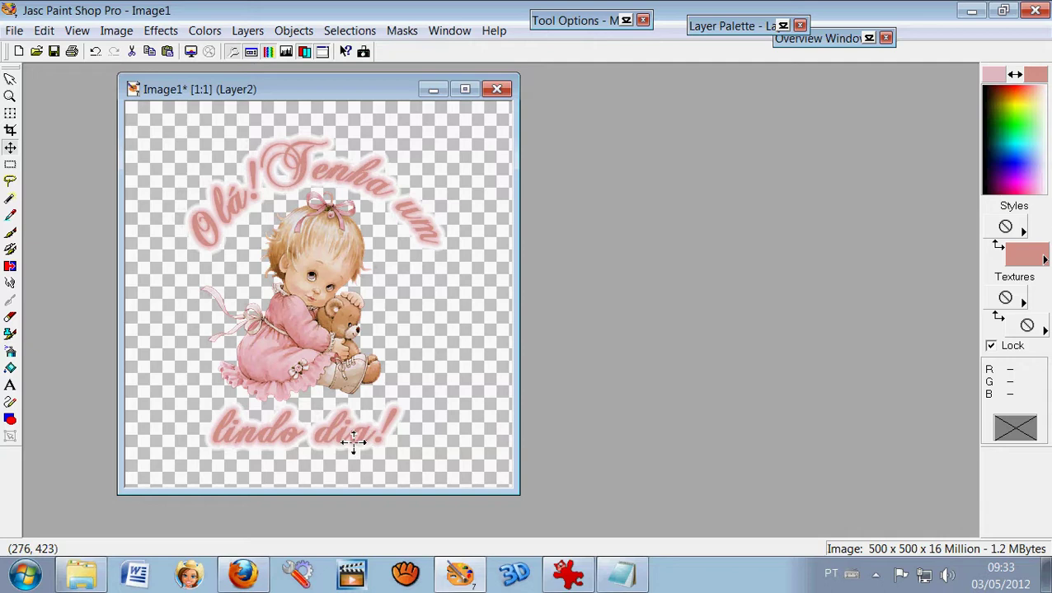
pyautogui.click(11, 80)
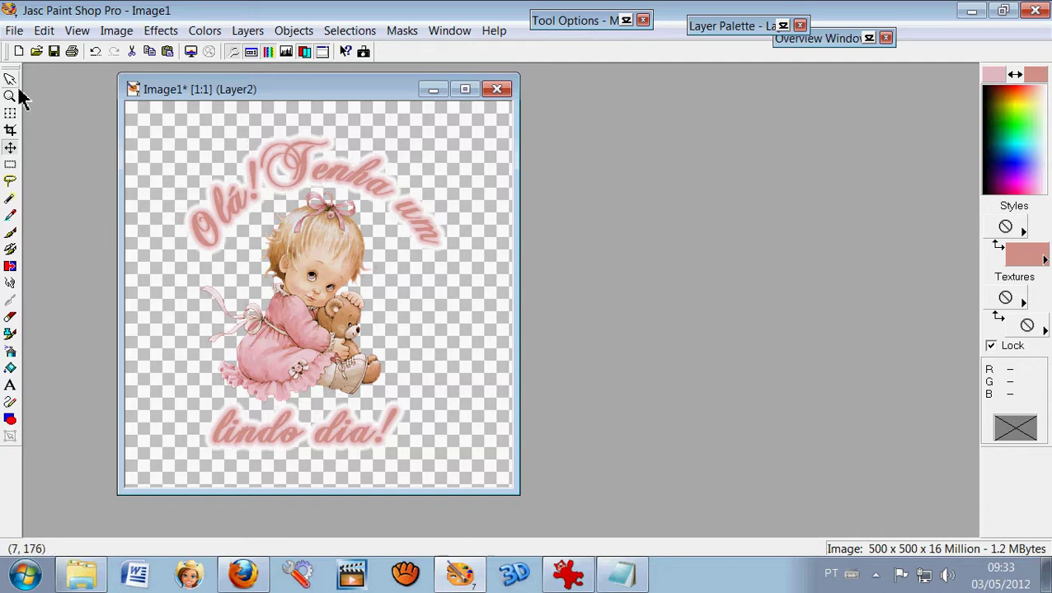
# Apply a black drop shadow to the girl on Layer1 with vertical offset 2, horizontal offset -2, opacity 30 and blur 5
pyautogui.moveTo(720, 38)
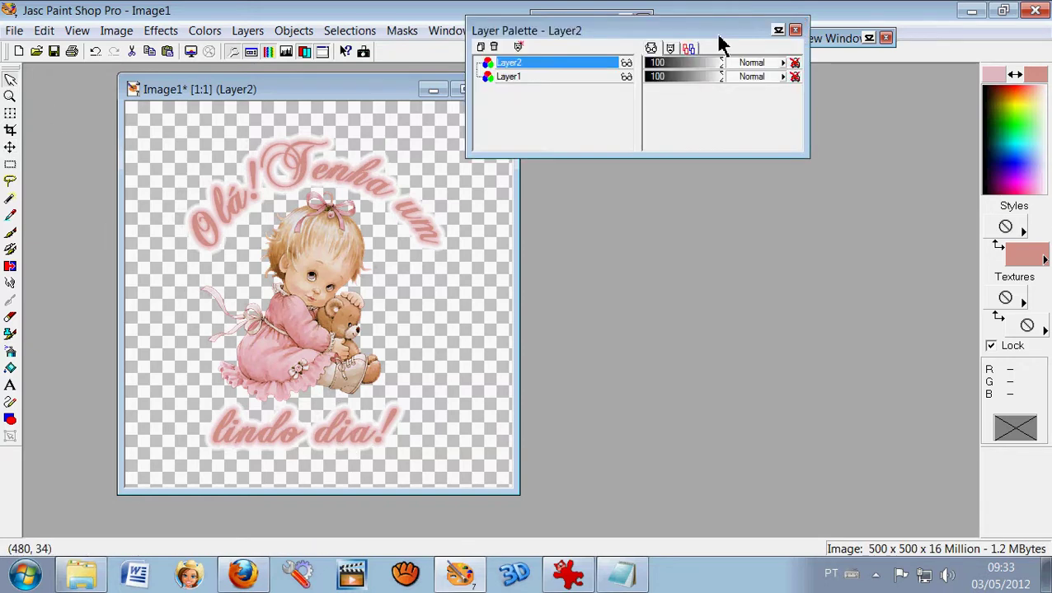
pyautogui.click(573, 80)
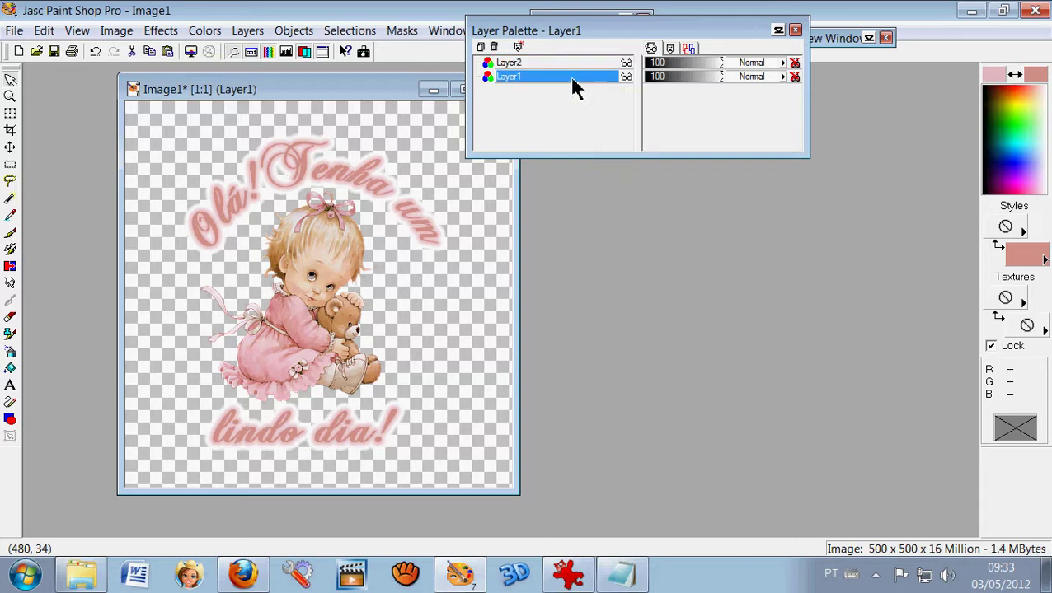
pyautogui.click(160, 33)
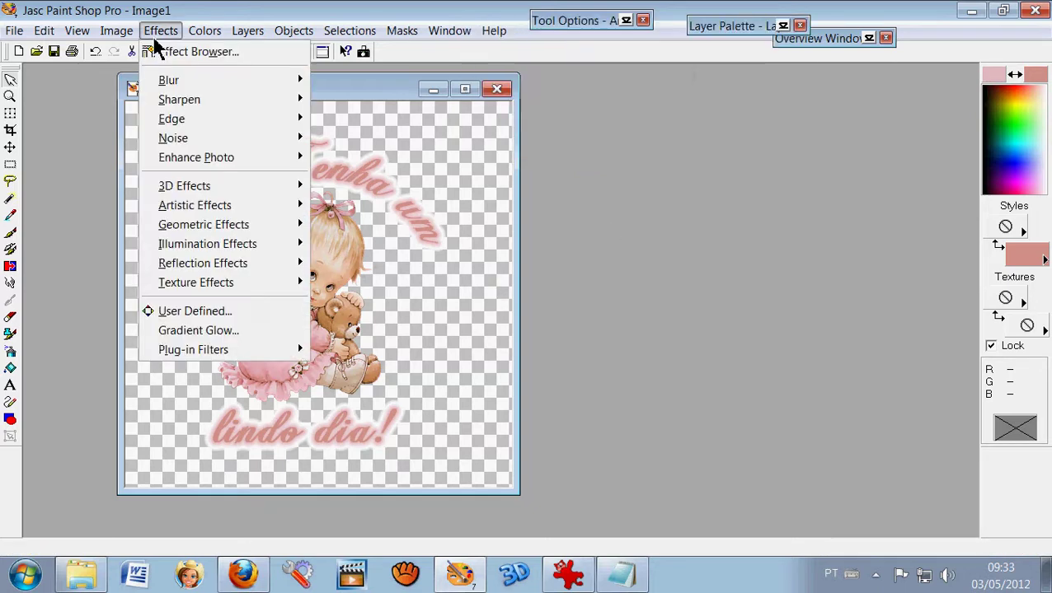
pyautogui.moveTo(288, 191)
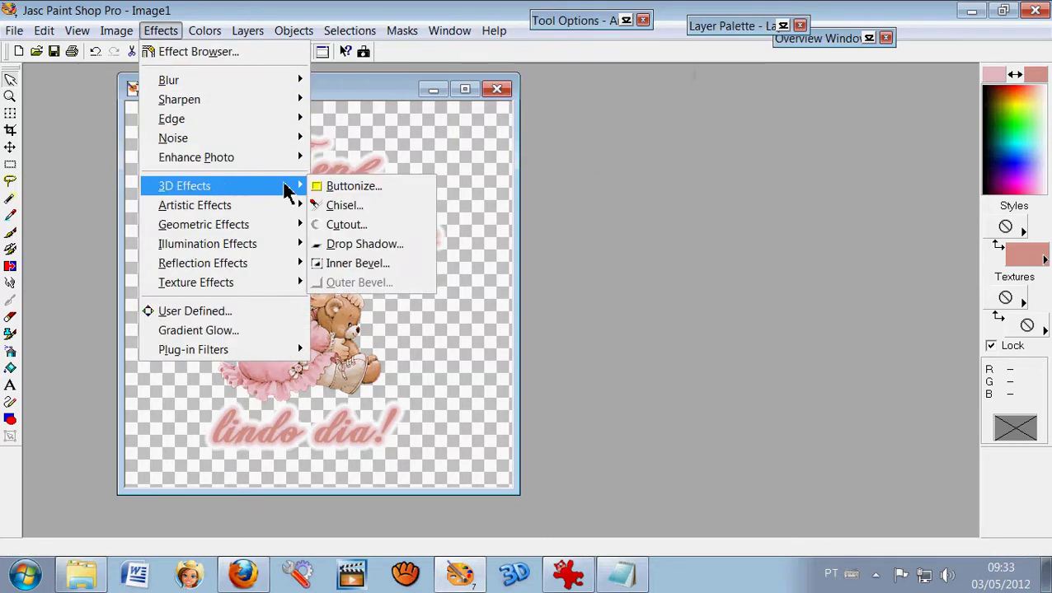
pyautogui.click(394, 246)
pyautogui.moveTo(524, 108); pyautogui.dragTo(664, 111)
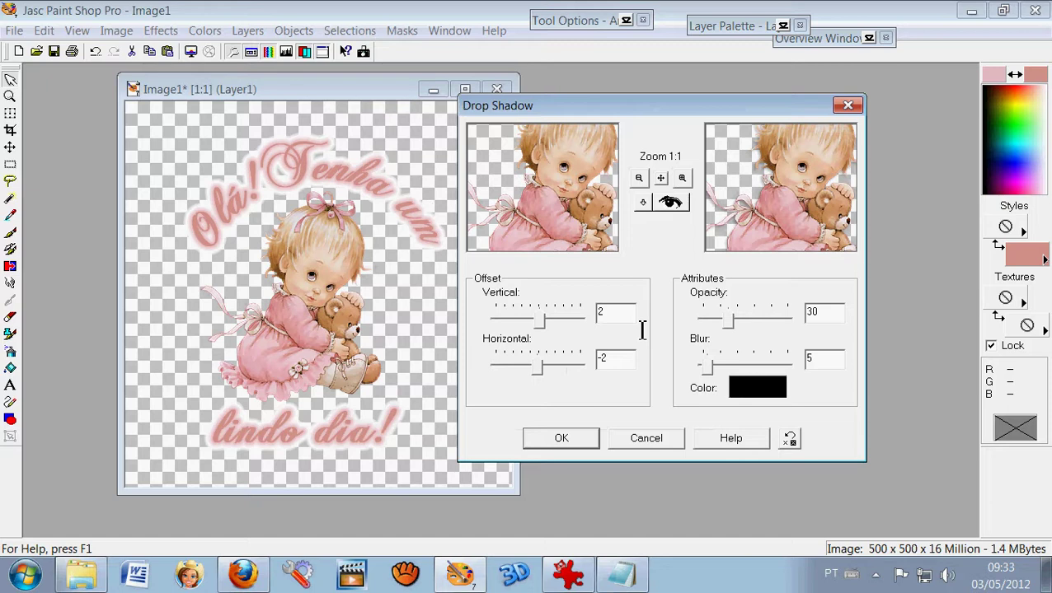
pyautogui.click(582, 438)
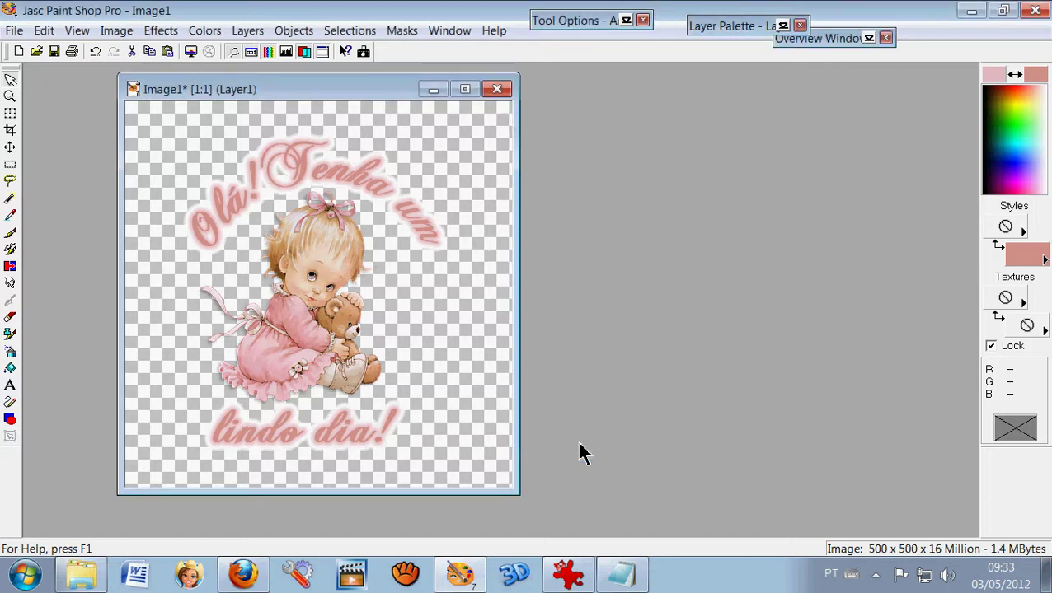
# Add a second drop shadow to the girl with vertical offset -2 and horizontal offset 2, keeping opacity 30 and blur 5
pyautogui.click(167, 36)
pyautogui.moveTo(292, 188)
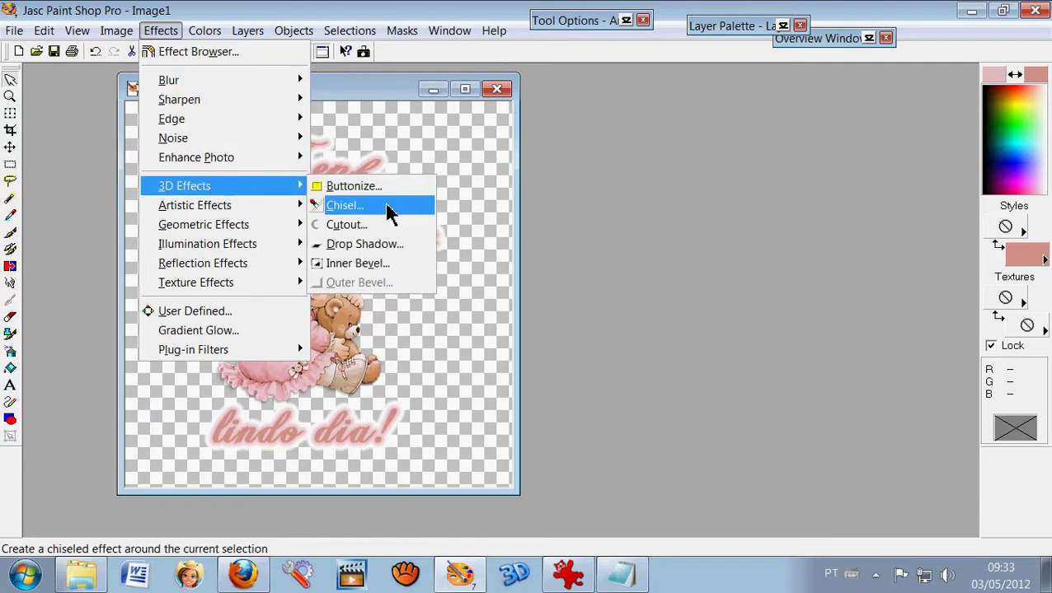
pyautogui.click(401, 245)
pyautogui.moveTo(486, 316); pyautogui.dragTo(463, 324)
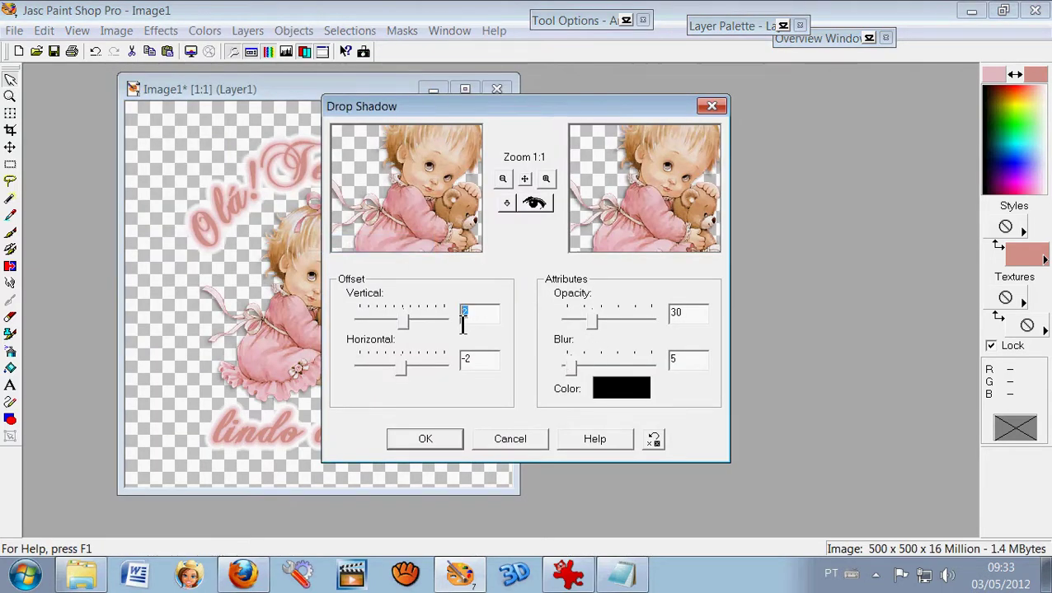
pyautogui.write('-2')
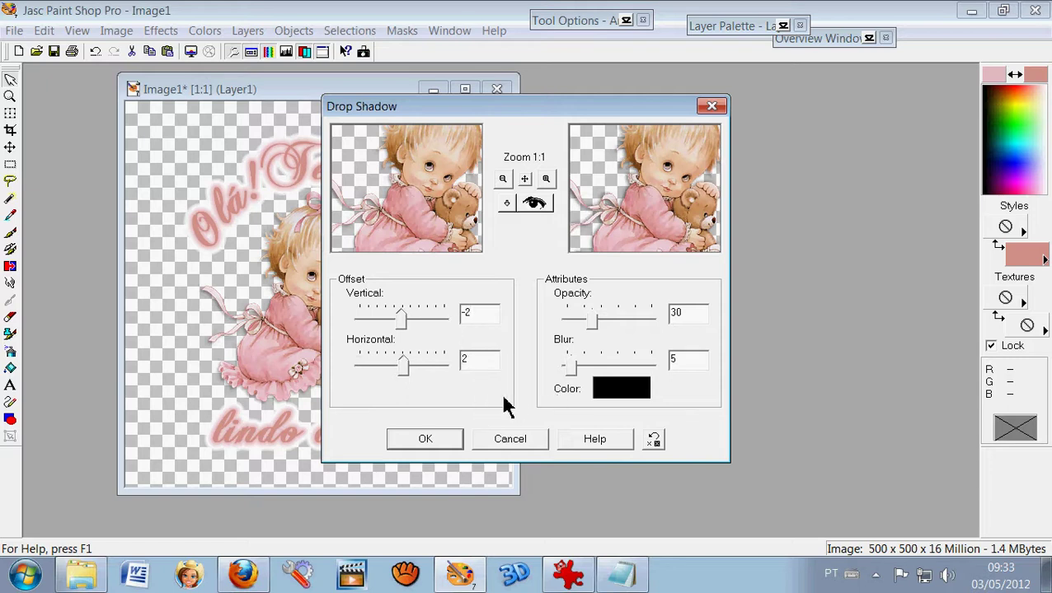
pyautogui.click(452, 439)
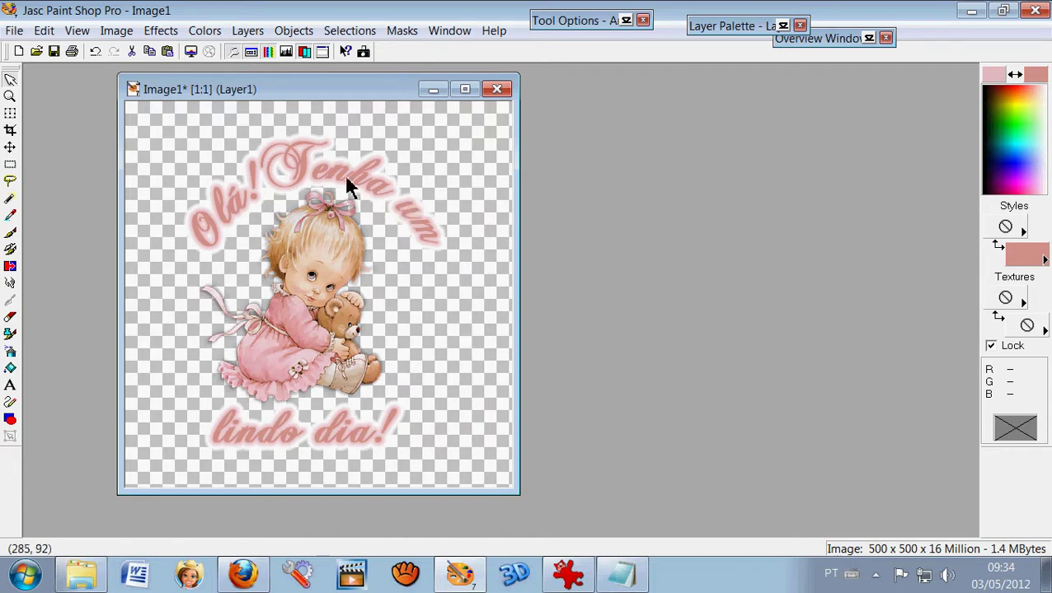
# Flatten all layers into a single one
pyautogui.click(250, 33)
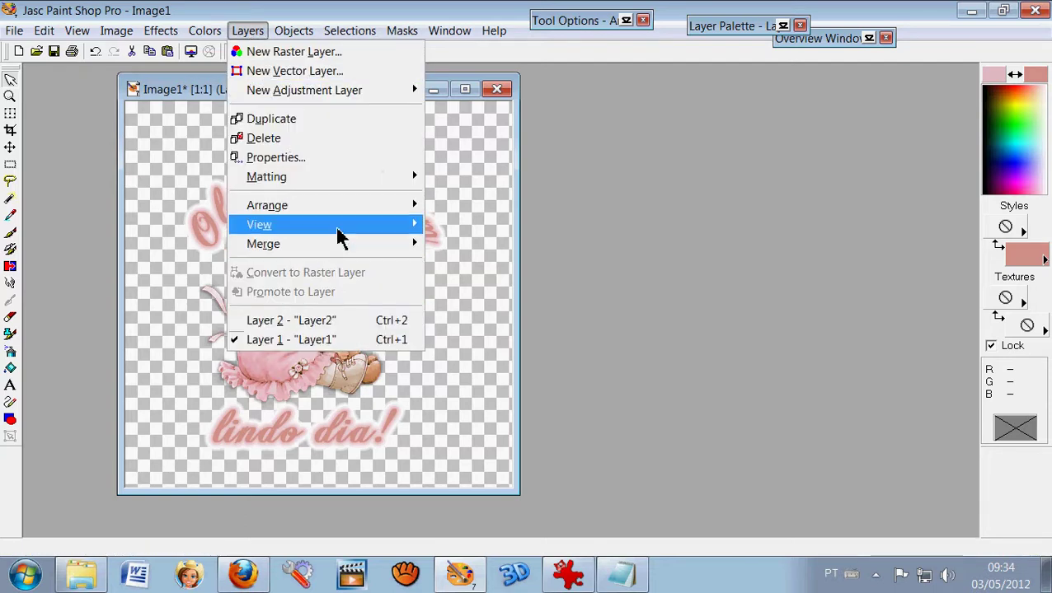
pyautogui.moveTo(340, 247)
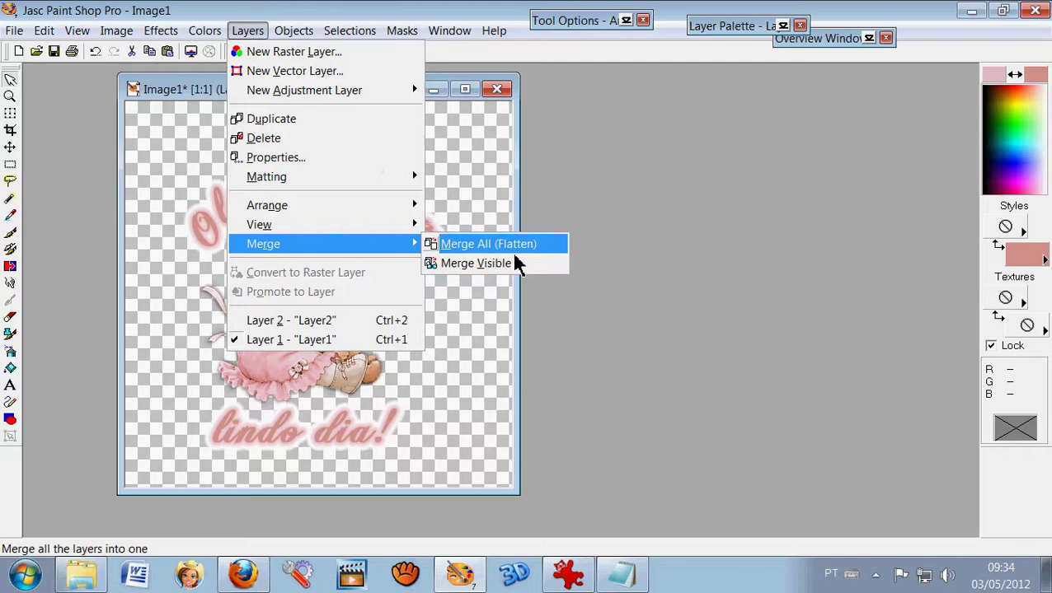
pyautogui.click(517, 250)
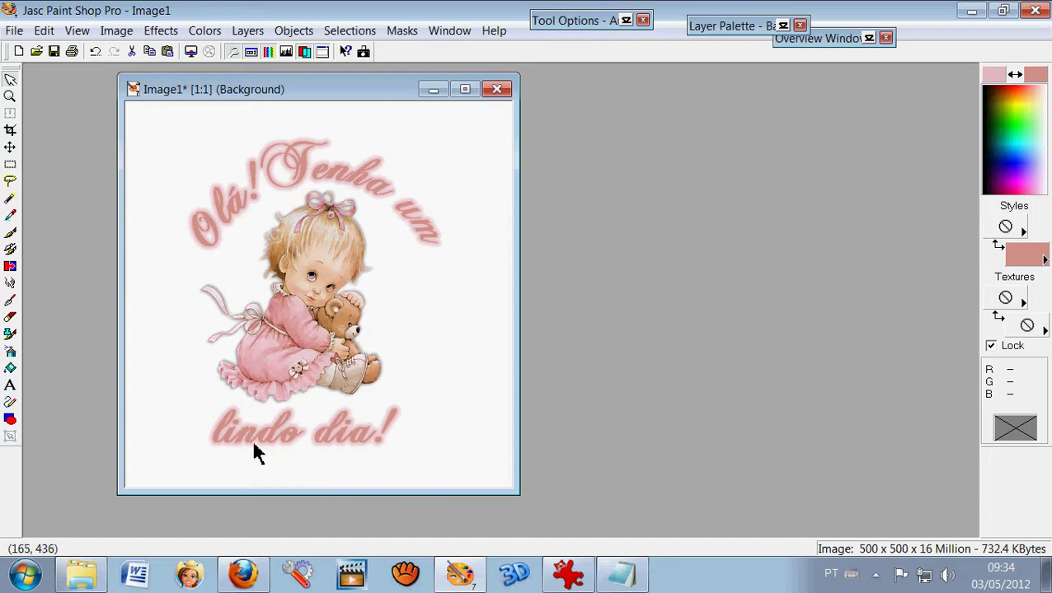
# Crop the image around the girl and text to about 440 x 446 pixels, and return to the Arrow tool
pyautogui.click(11, 131)
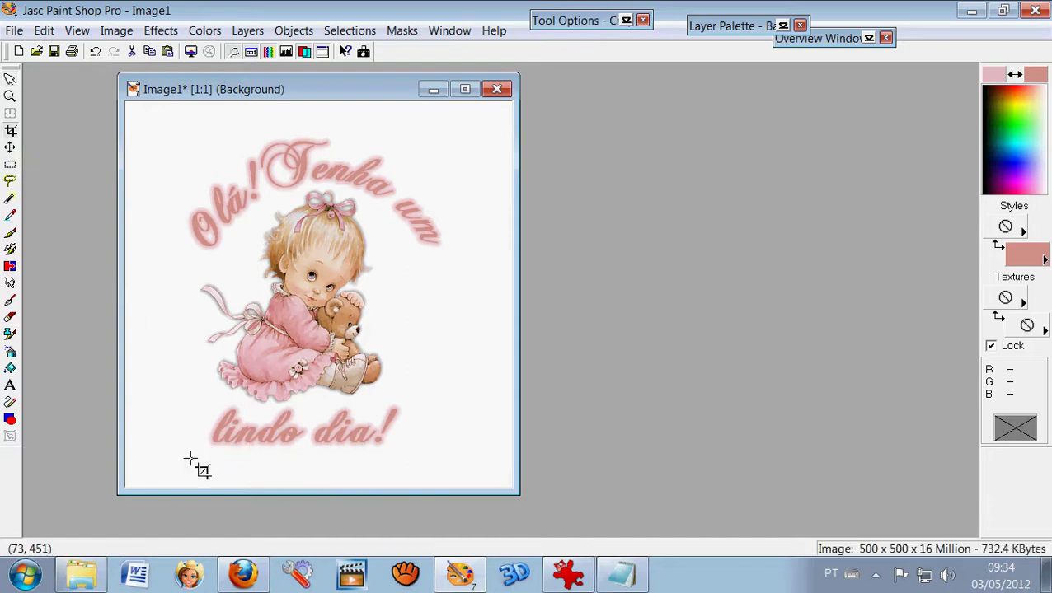
pyautogui.moveTo(144, 465); pyautogui.dragTo(484, 121)
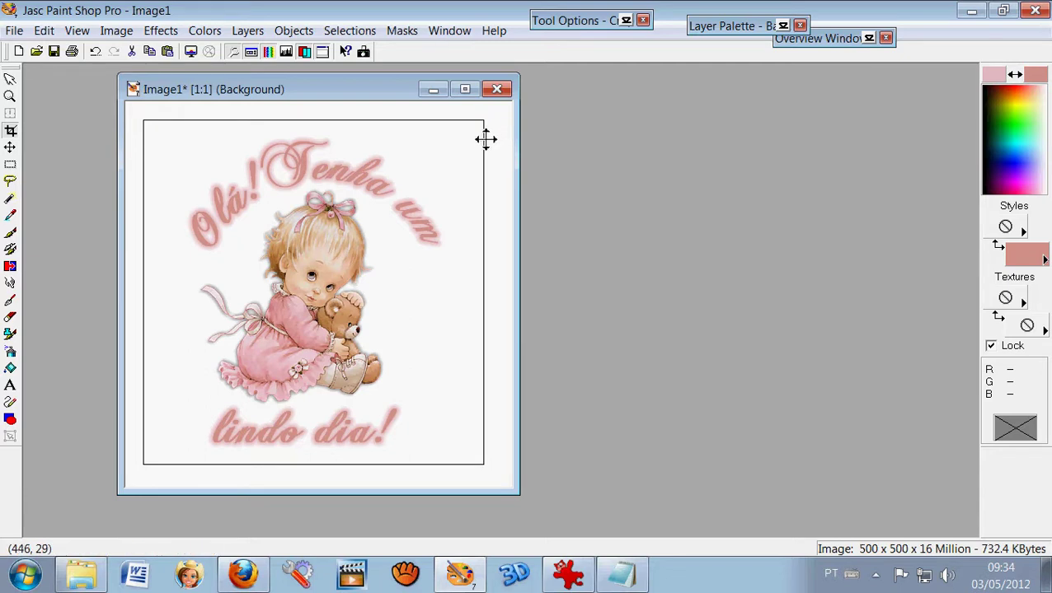
pyautogui.doubleClick(483, 138)
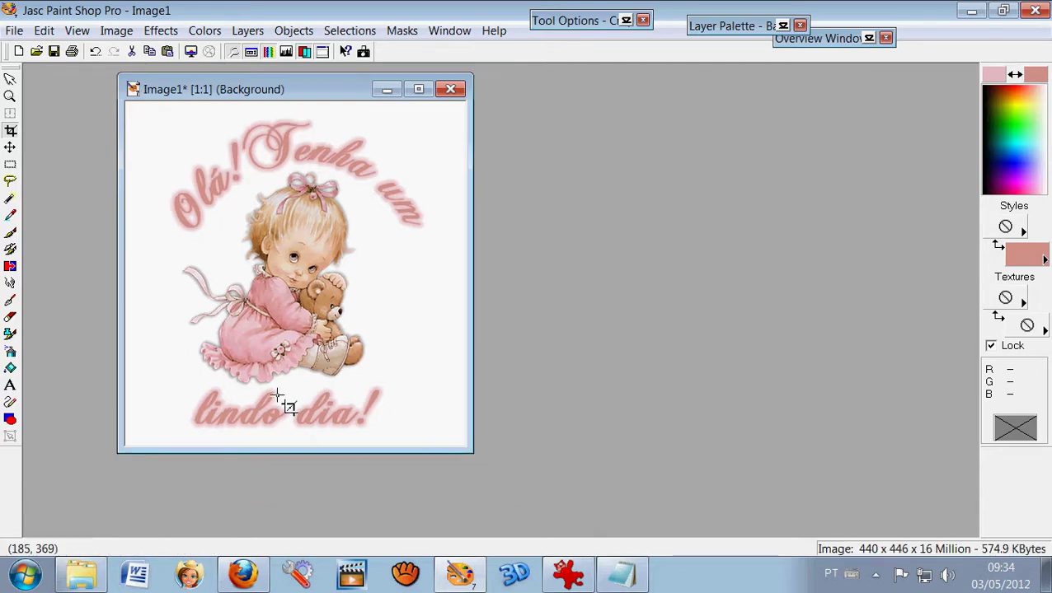
pyautogui.click(10, 79)
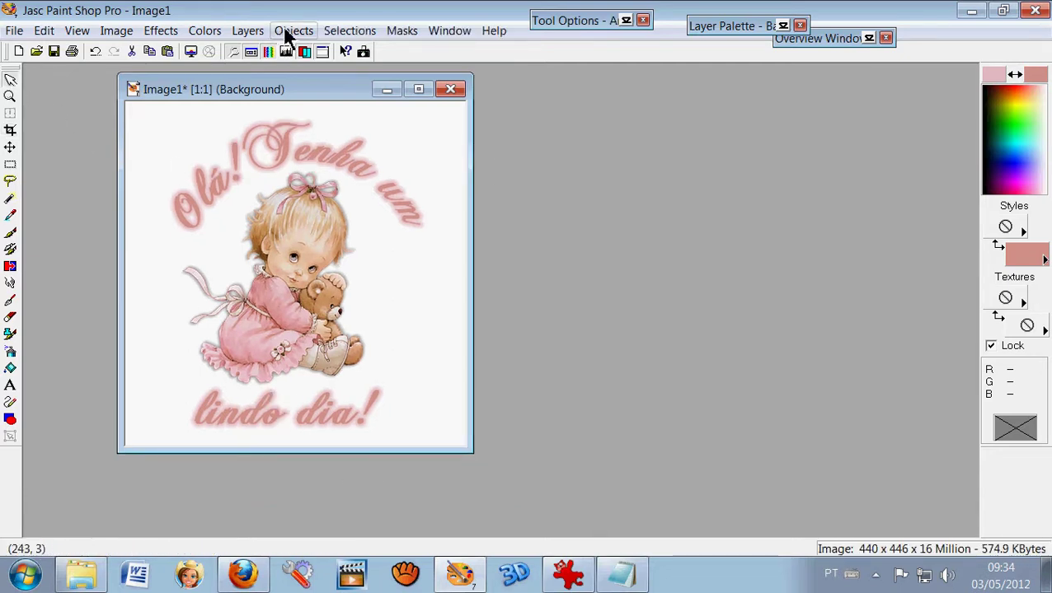
# Add a new raster layer, flood fill it with the salmon pink color, and return to the Arrow tool
pyautogui.click(247, 31)
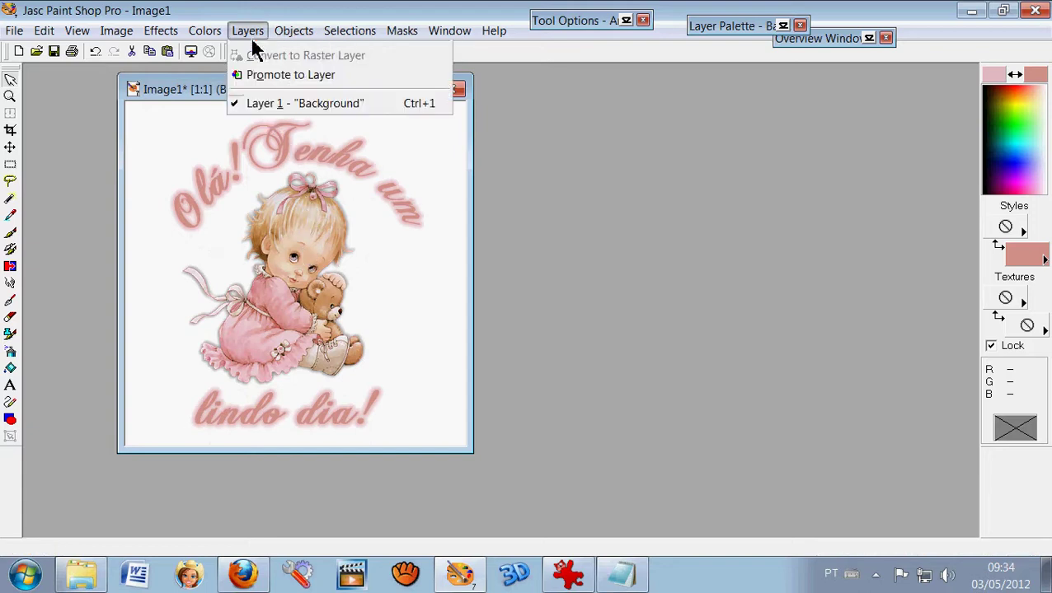
pyautogui.click(255, 48)
pyautogui.click(385, 462)
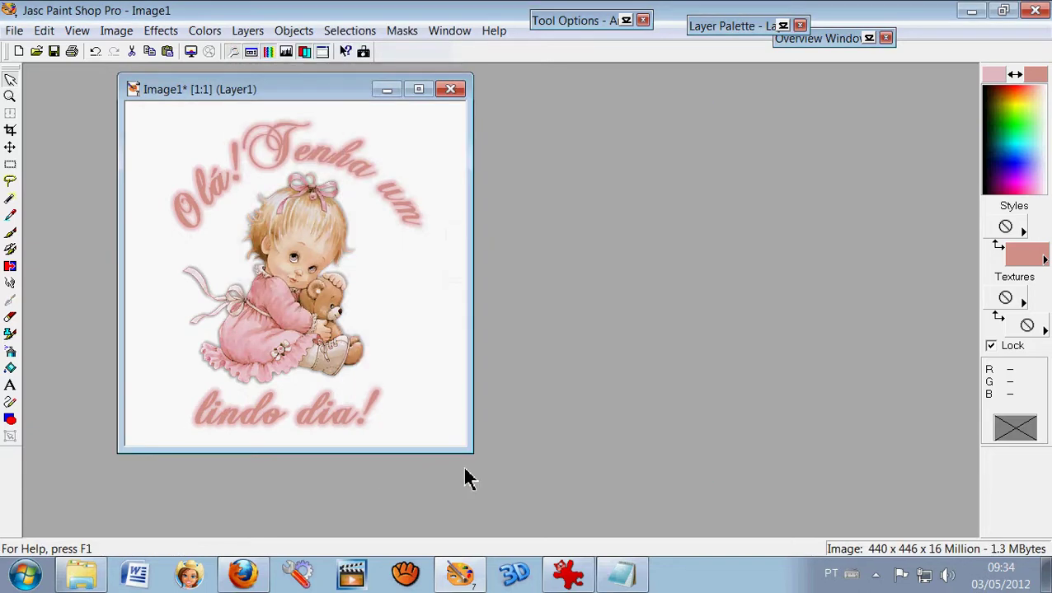
pyautogui.click(10, 368)
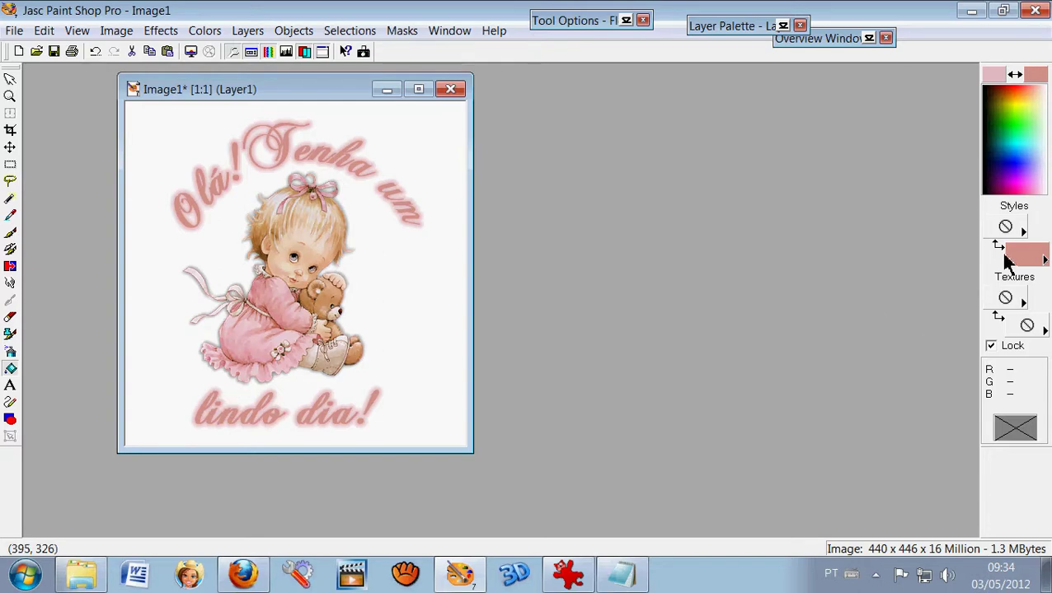
pyautogui.click(369, 308)
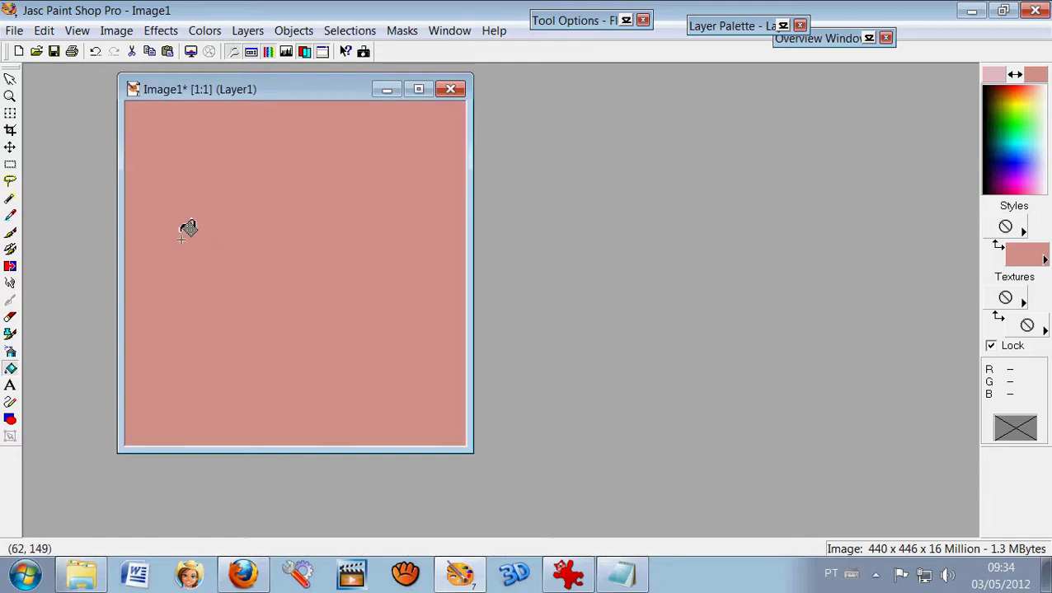
pyautogui.click(10, 80)
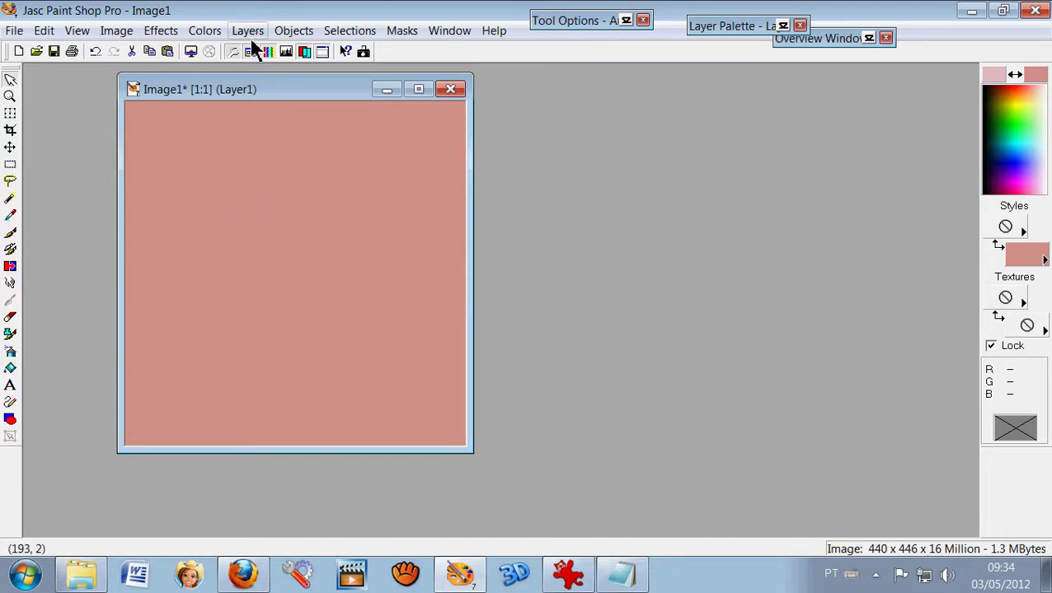
# Select the entire salmon layer, contract the selection by 10 pixels, and delete its contents to leave a border frame
pyautogui.click(350, 30)
pyautogui.click(370, 56)
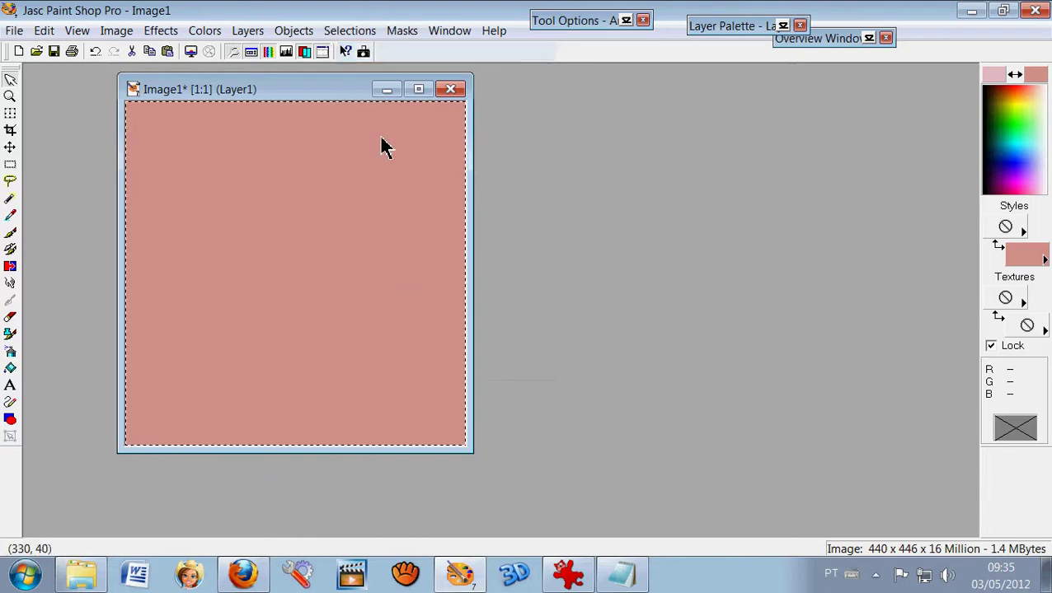
pyautogui.click(351, 31)
pyautogui.moveTo(406, 152)
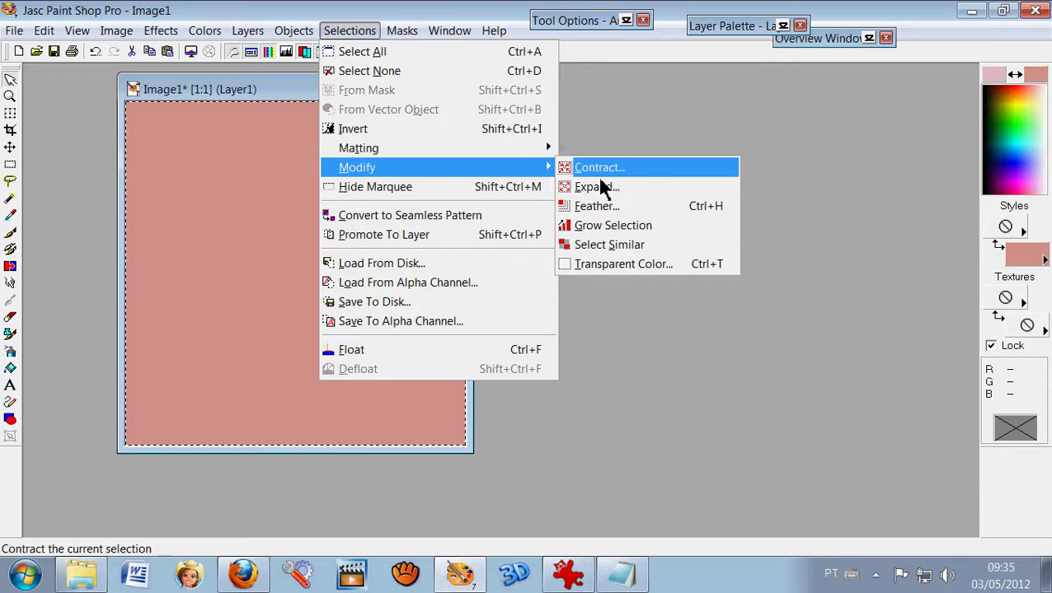
pyautogui.click(600, 173)
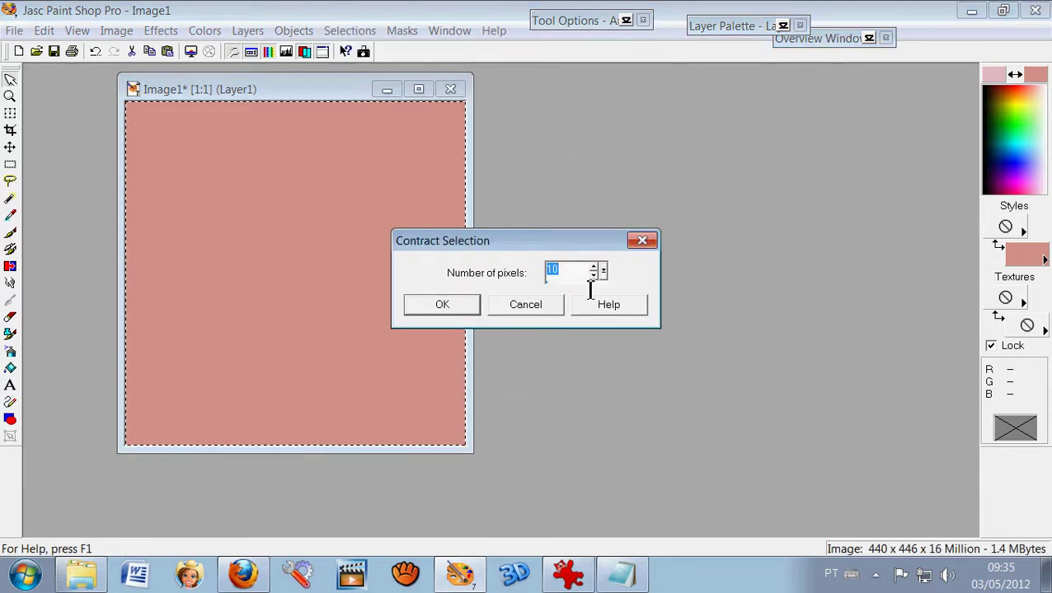
pyautogui.click(471, 309)
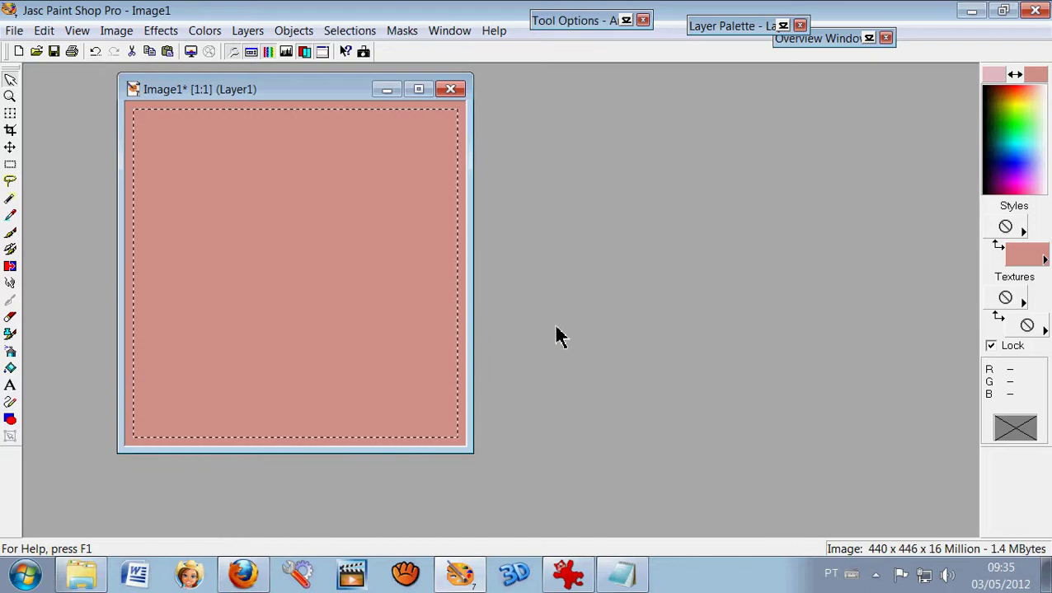
pyautogui.hotkey('ctrl', 'shift', 'l')
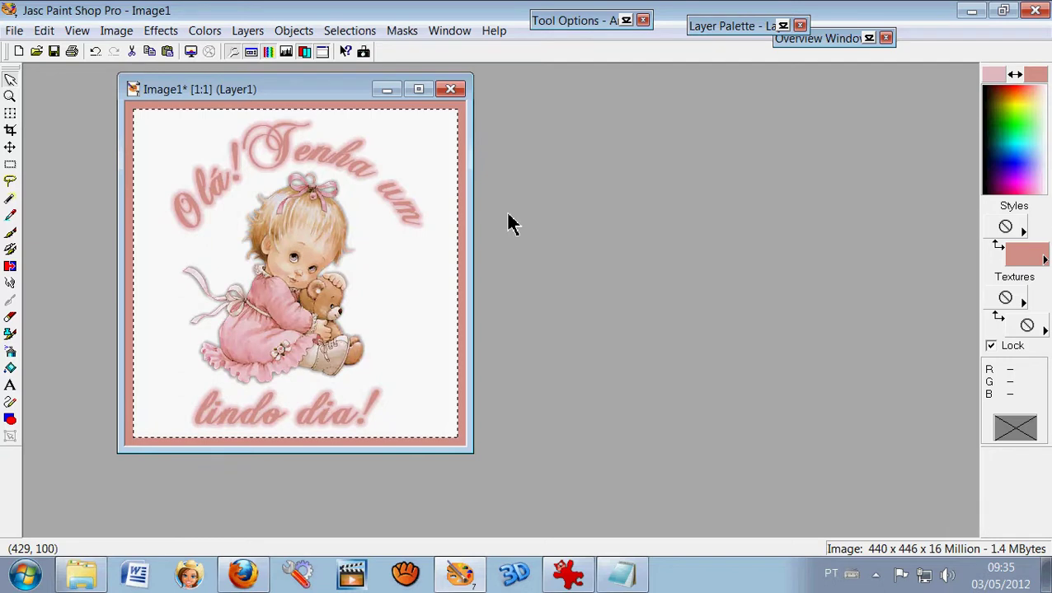
# Invert the selection to select the salmon border frame
pyautogui.click(349, 32)
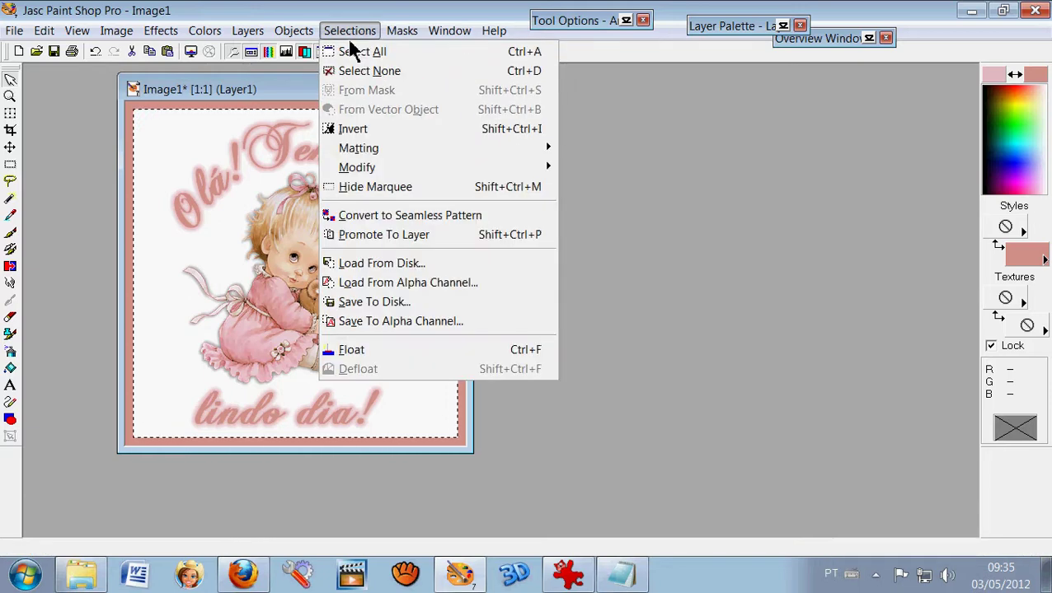
pyautogui.click(363, 128)
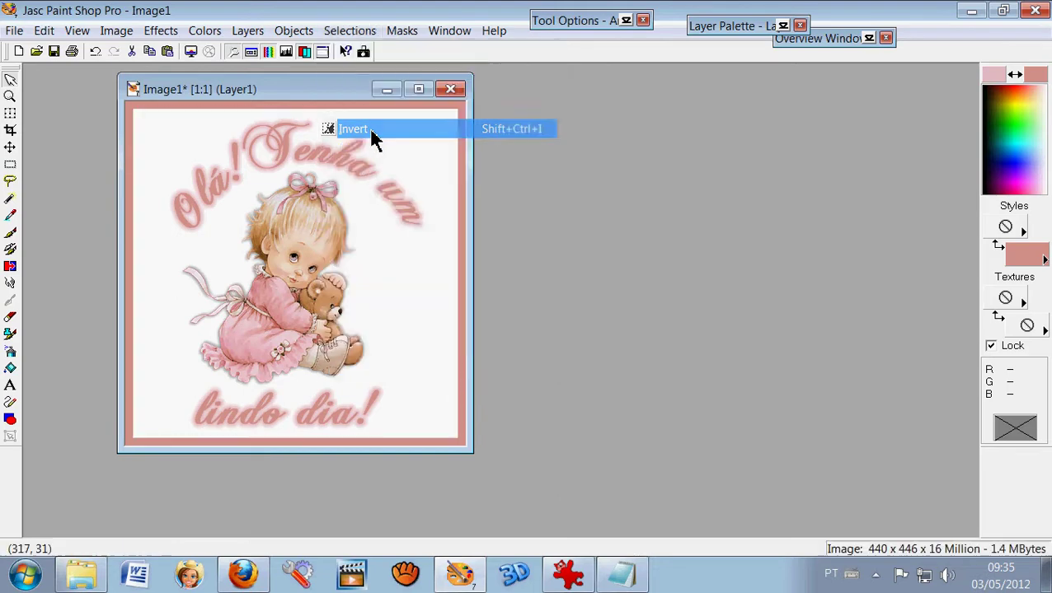
pyautogui.scroll(2, 395, 233)
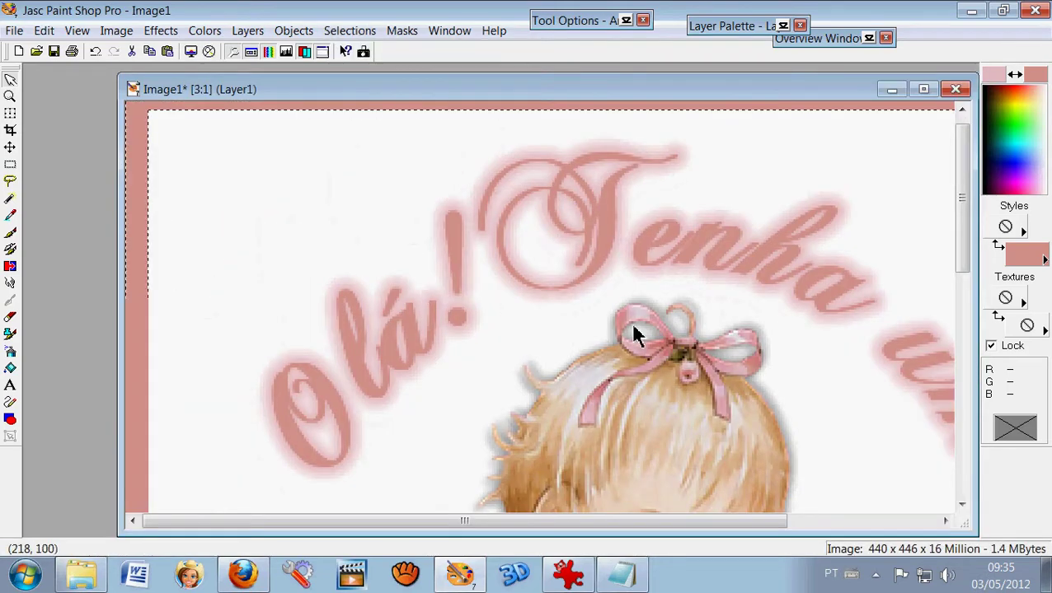
pyautogui.moveTo(963, 220); pyautogui.dragTo(979, 265)
pyautogui.scroll(-1, 331, 227)
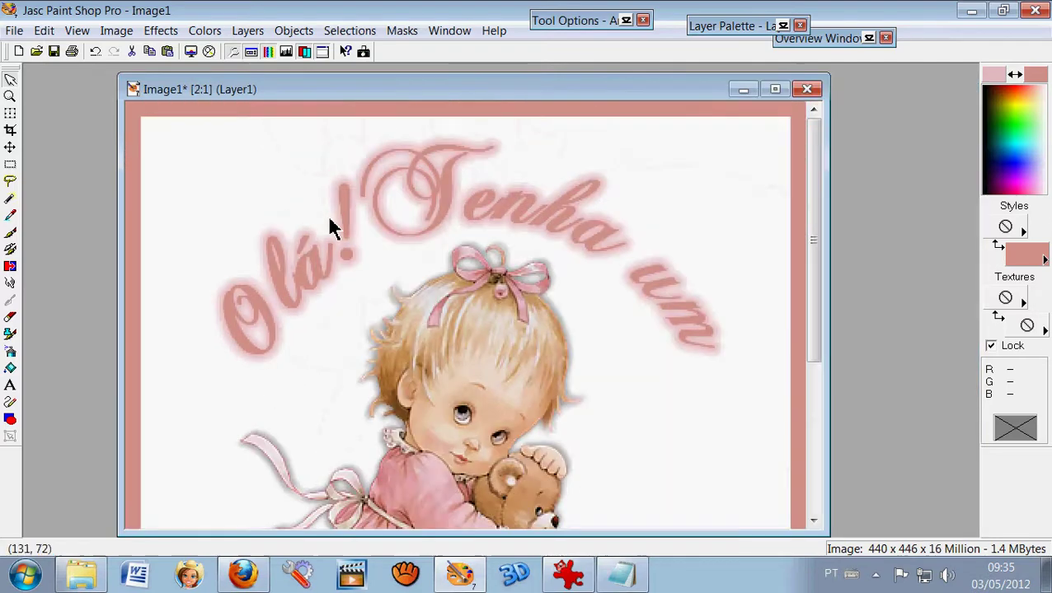
# Apply a rounded Inner Bevel to the frame: width 7, smoothness 5, depth 19, ambience -5, shininess 11, angle 287, intensity 50, elevation 30
pyautogui.click(161, 31)
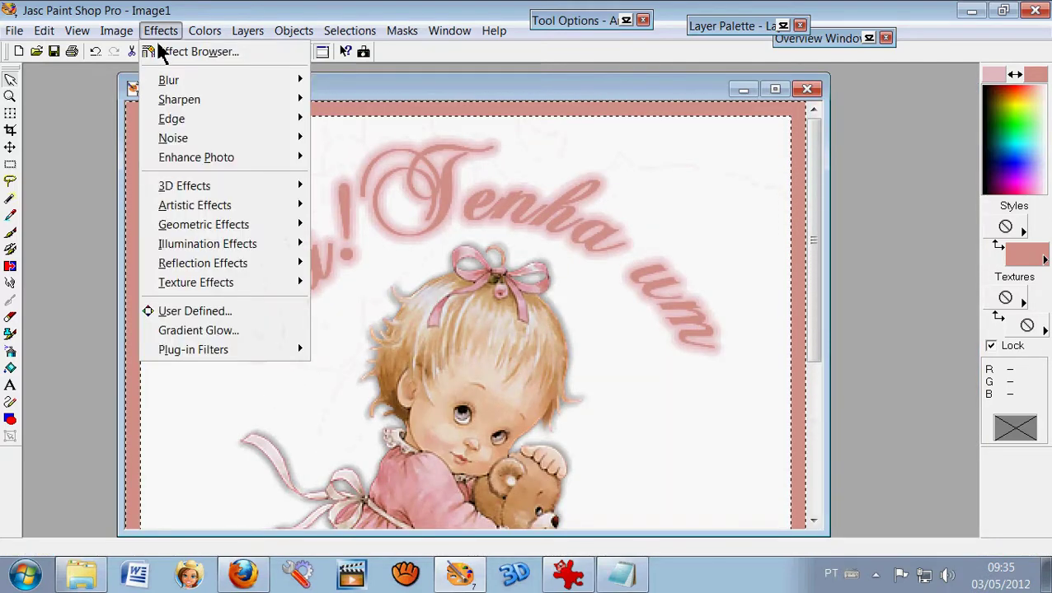
pyautogui.moveTo(301, 188)
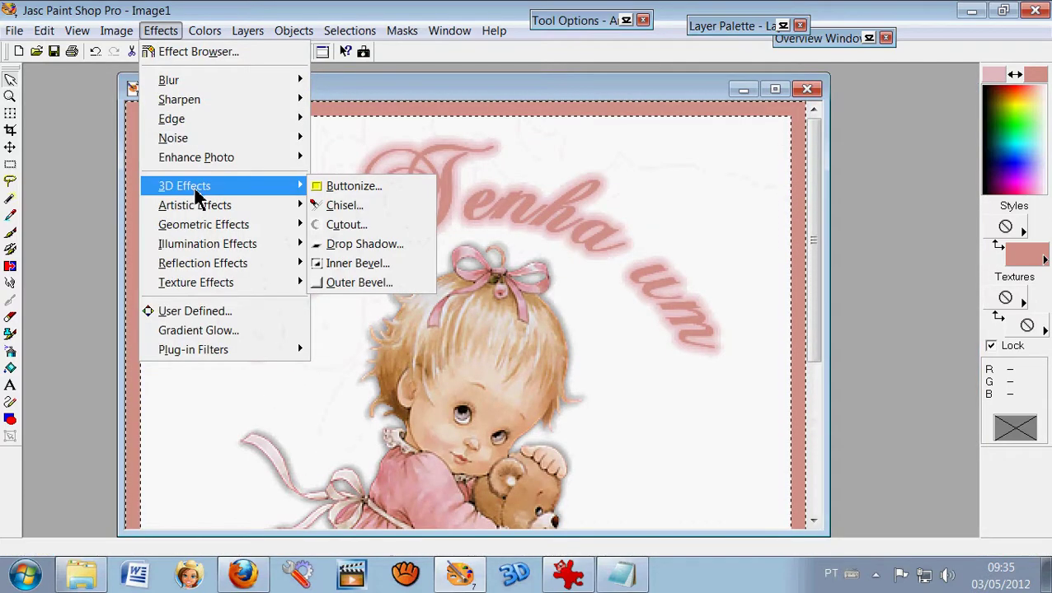
pyautogui.click(381, 263)
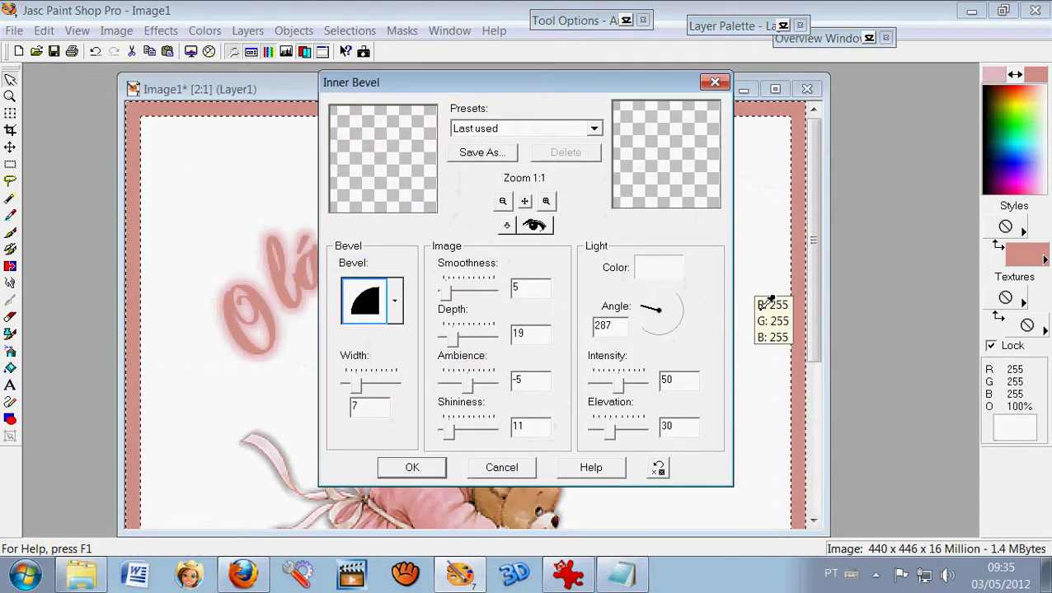
pyautogui.moveTo(638, 98); pyautogui.dragTo(756, 115)
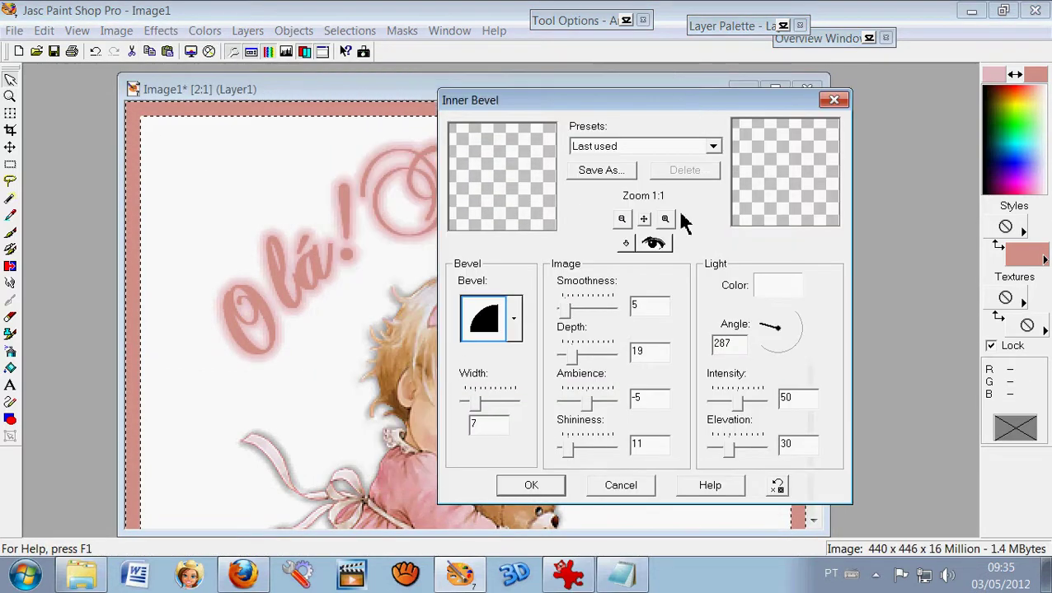
pyautogui.click(509, 333)
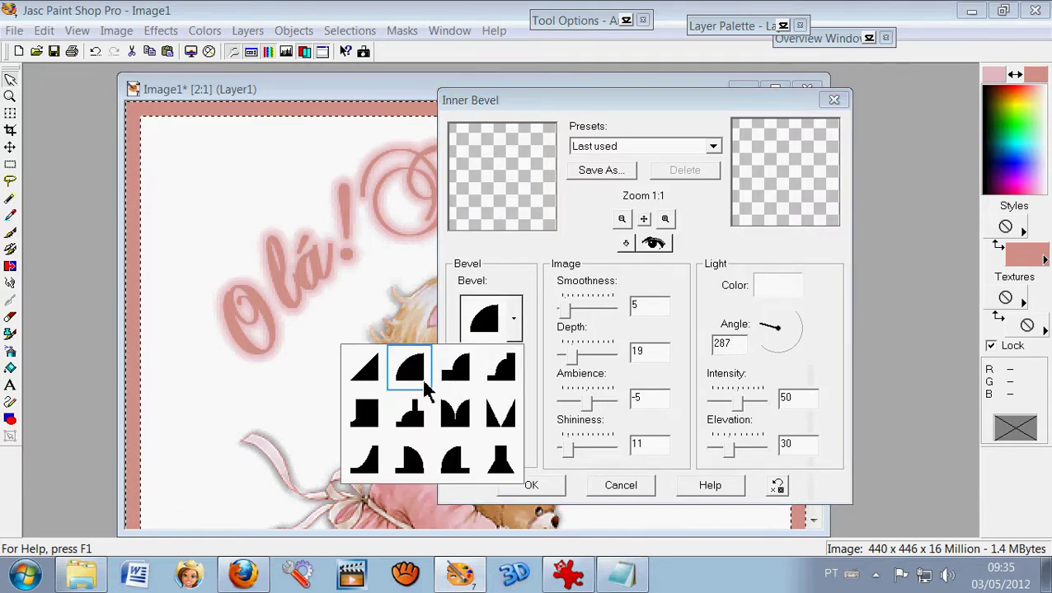
pyautogui.click(532, 314)
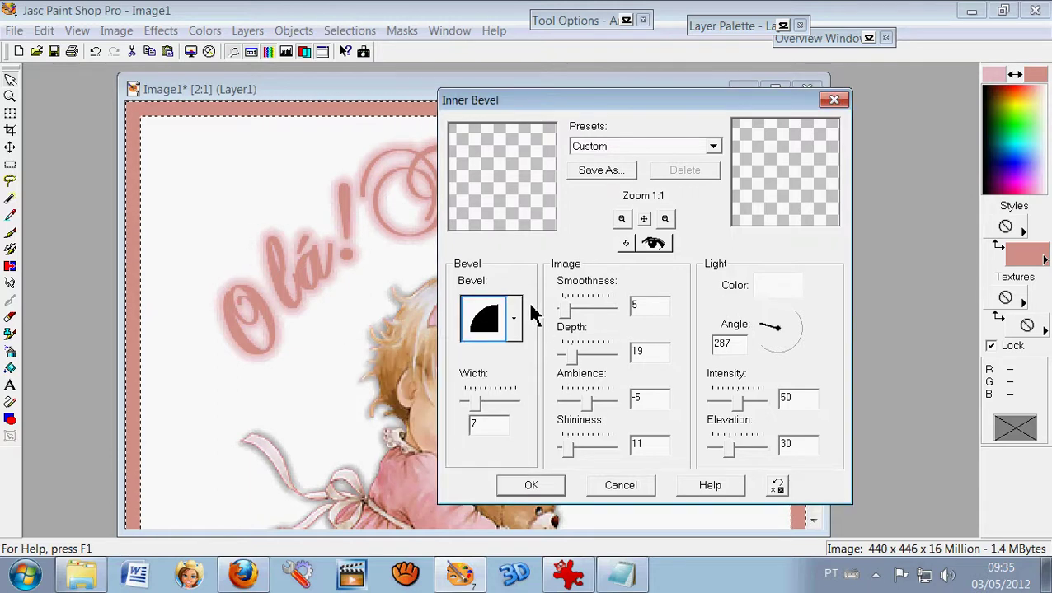
pyautogui.click(673, 319)
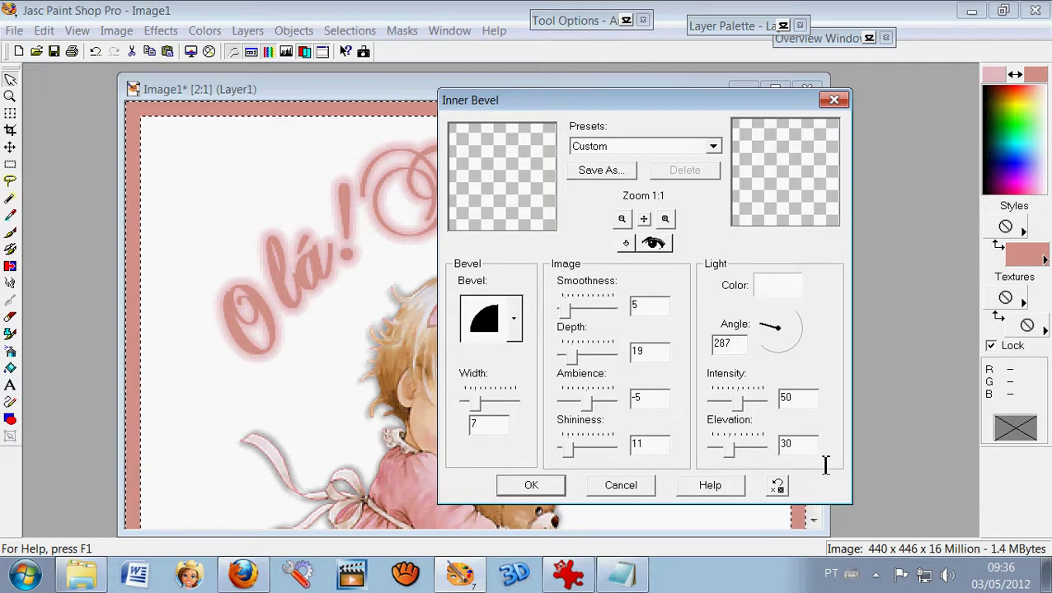
pyautogui.click(557, 486)
pyautogui.scroll(-2, 588, 452)
pyautogui.scroll(1, 600, 441)
pyautogui.scroll(-1, 601, 441)
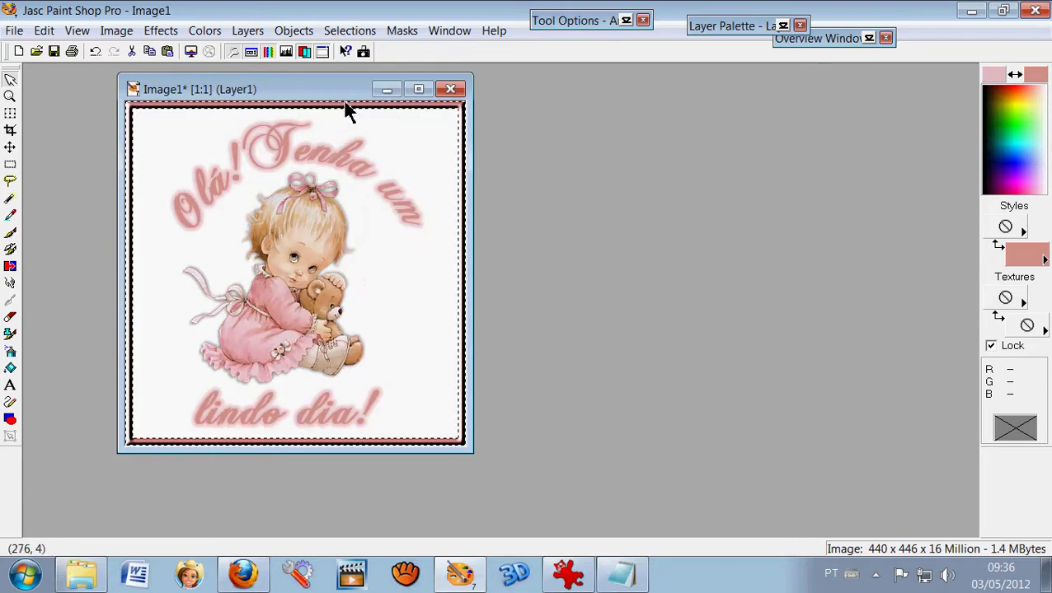
# Deselect the beveled frame
pyautogui.click(349, 30)
pyautogui.click(368, 69)
pyautogui.scroll(-1, 598, 357)
pyautogui.scroll(1, 605, 369)
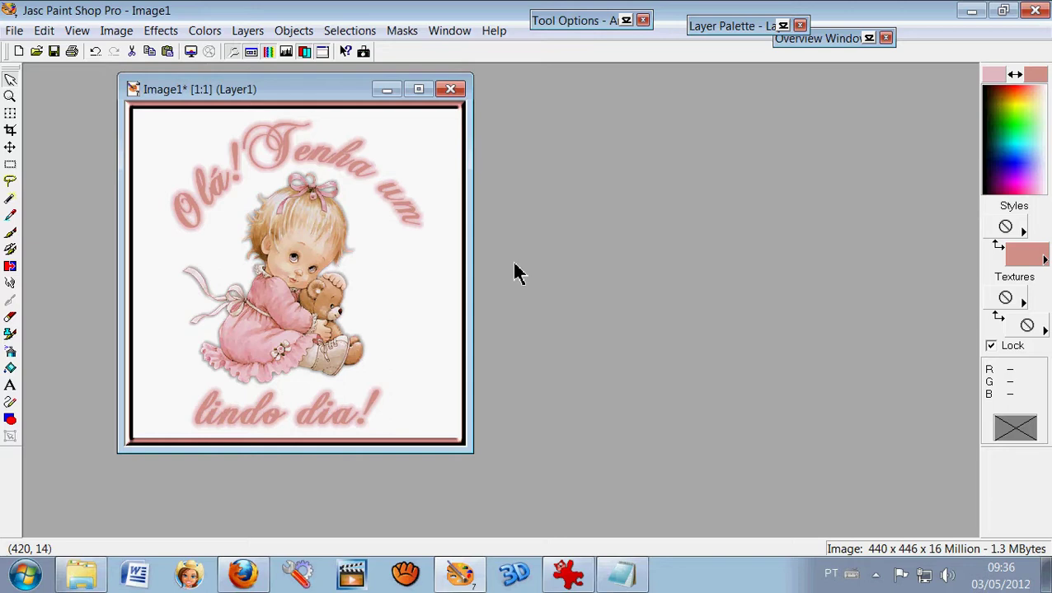
# Stamp the signature picture tube on a new raster layer and move it onto the girl's pink dress, returning to the Arrow tool
pyautogui.click(247, 31)
pyautogui.click(272, 50)
pyautogui.click(404, 465)
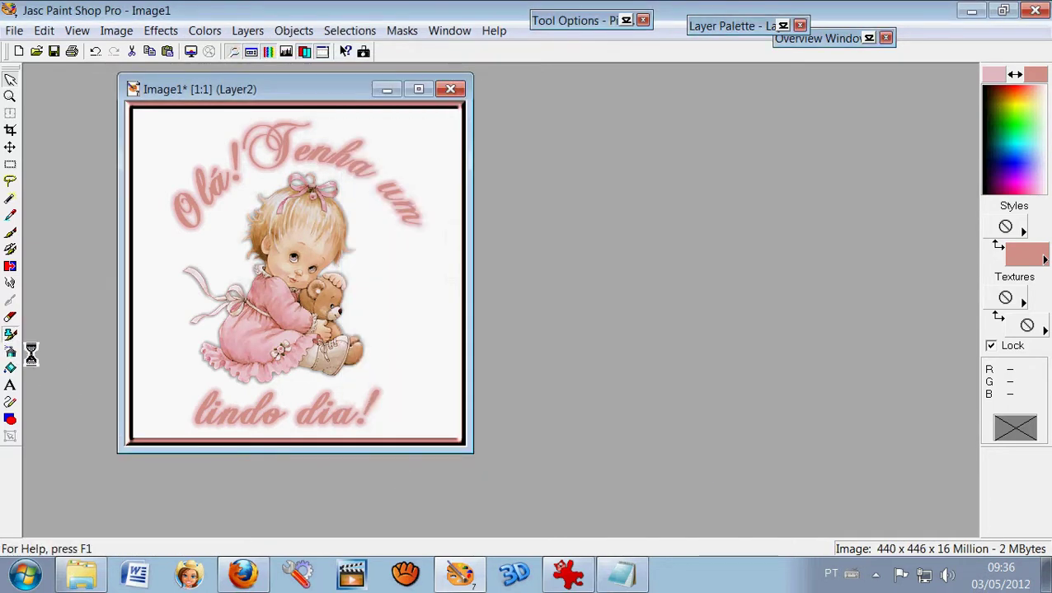
pyautogui.click(400, 383)
pyautogui.click(10, 148)
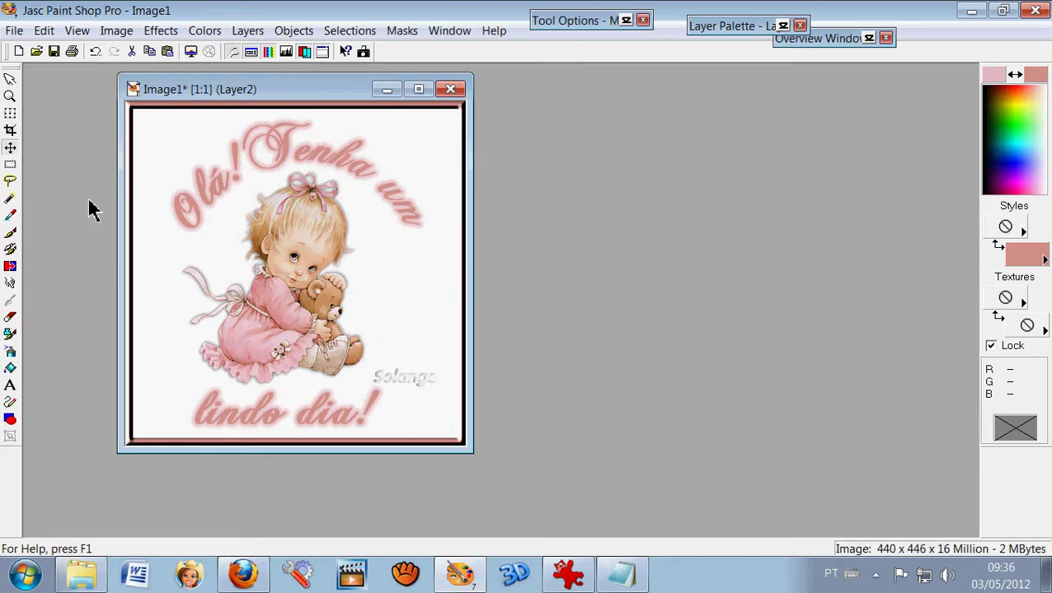
pyautogui.moveTo(432, 393); pyautogui.dragTo(283, 353)
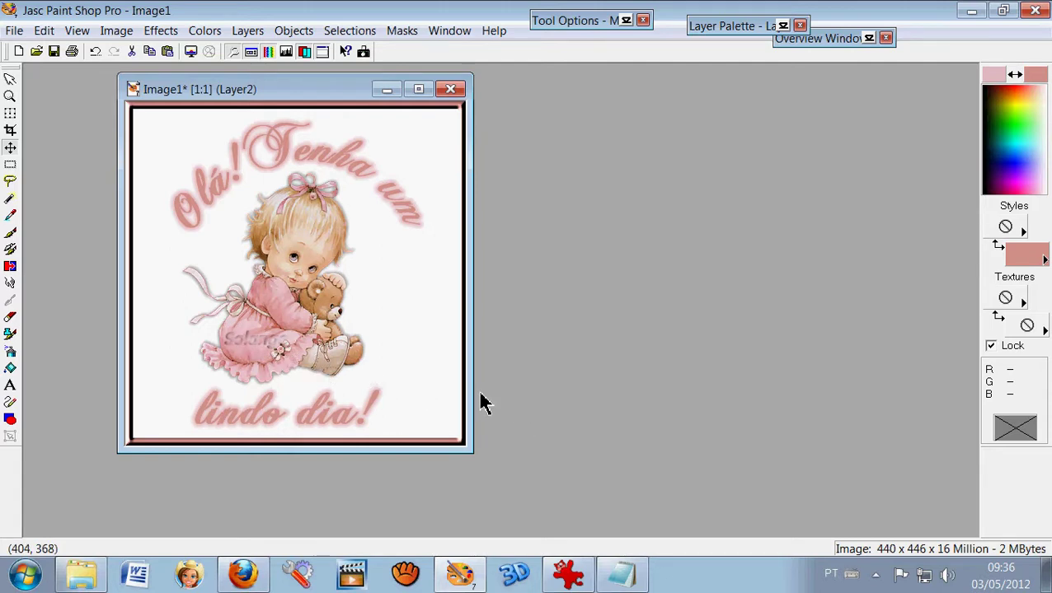
pyautogui.click(11, 81)
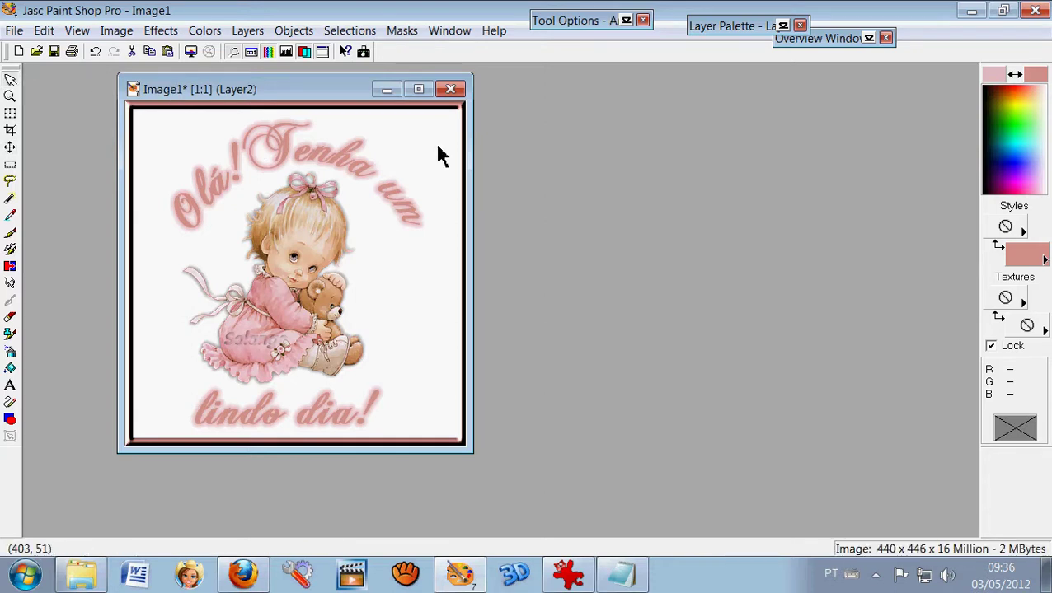
# Copy the merged image of all layers and launch Animation Shop
pyautogui.rightClick(401, 165)
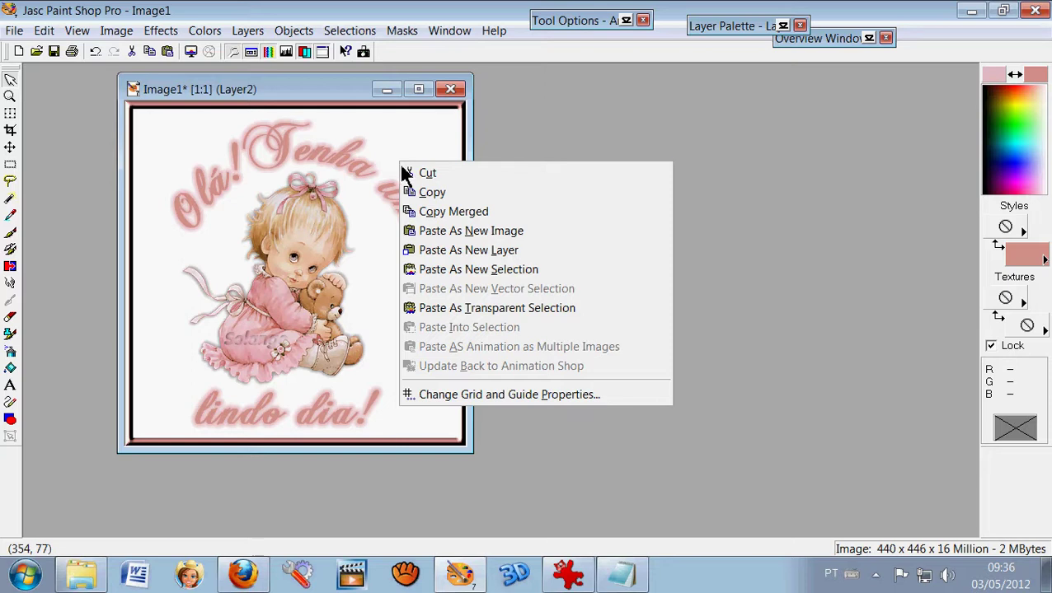
pyautogui.click(437, 213)
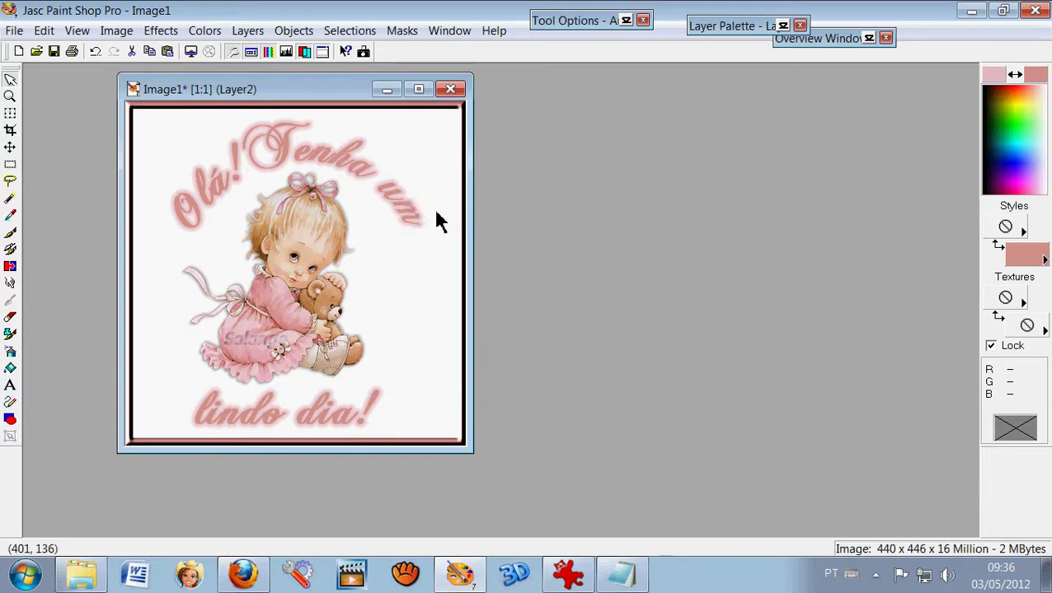
pyautogui.click(14, 30)
pyautogui.moveTo(80, 424)
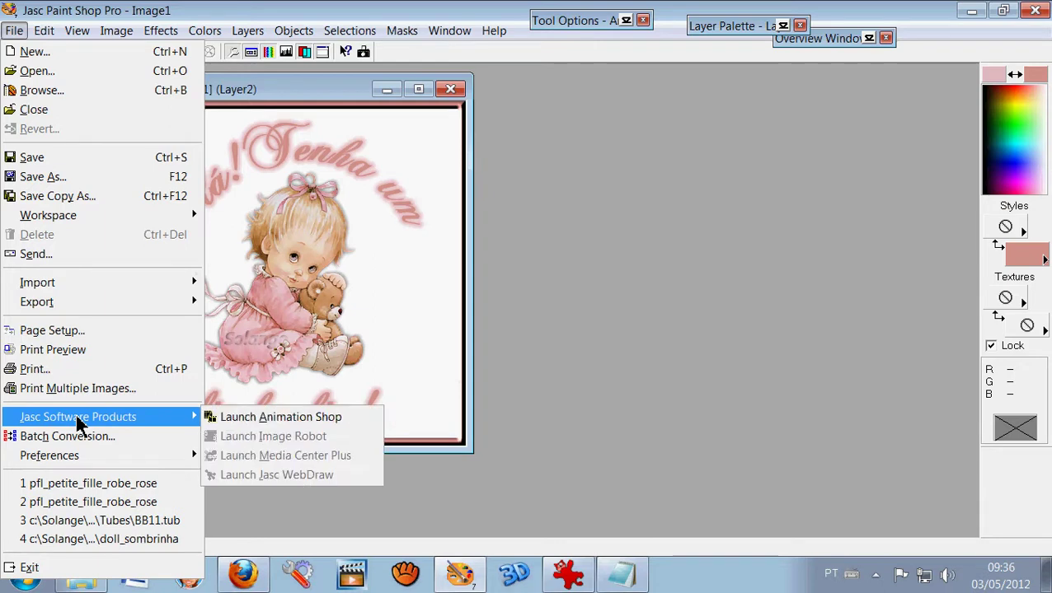
pyautogui.click(276, 417)
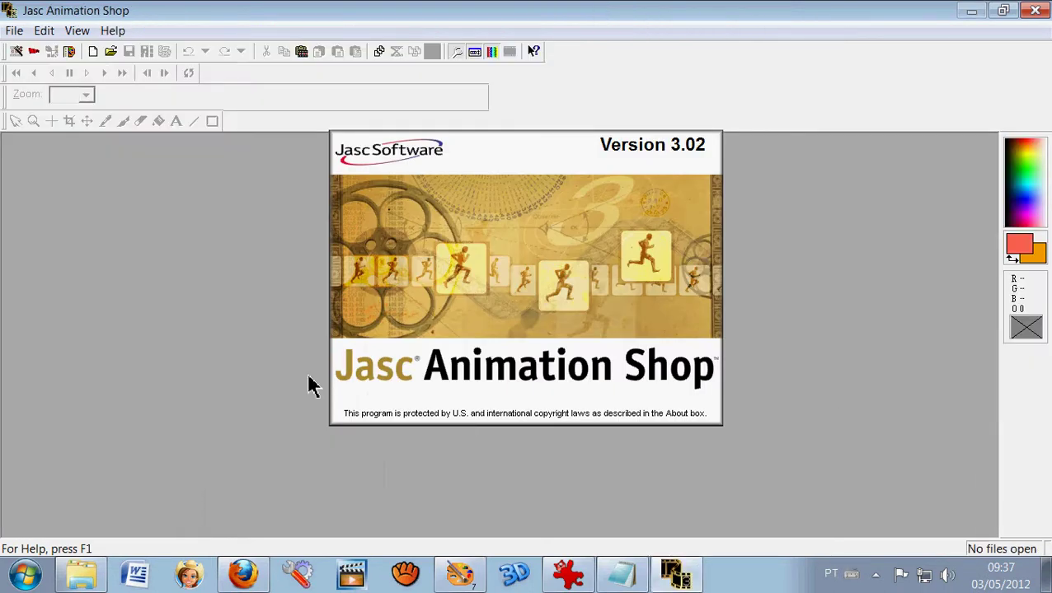
# Paste the copied image as a new animation and move its window toward the middle of the workspace
pyautogui.click(14, 33)
pyautogui.rightClick(579, 349)
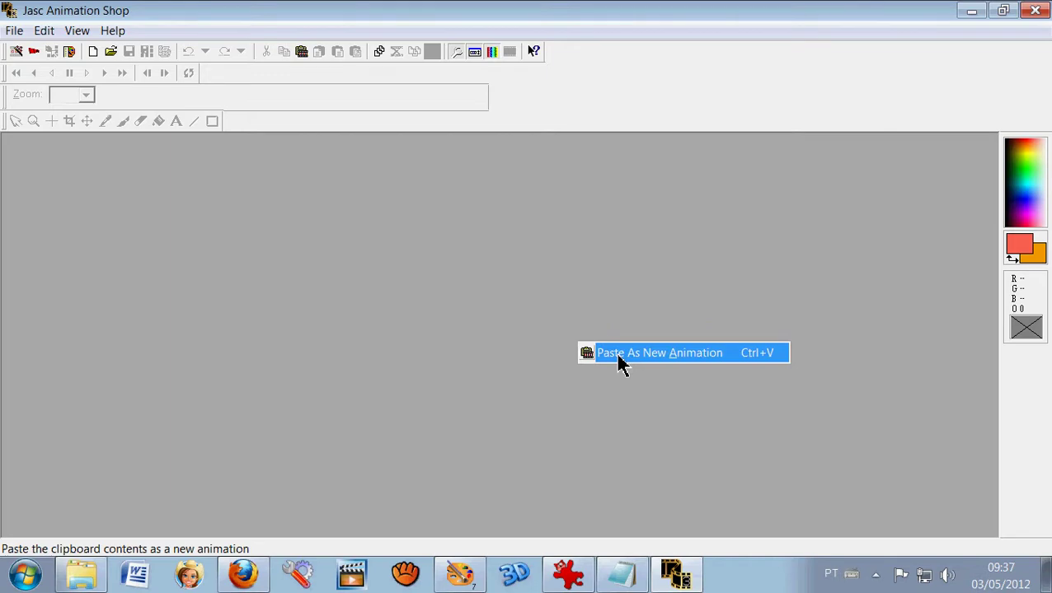
pyautogui.click(620, 354)
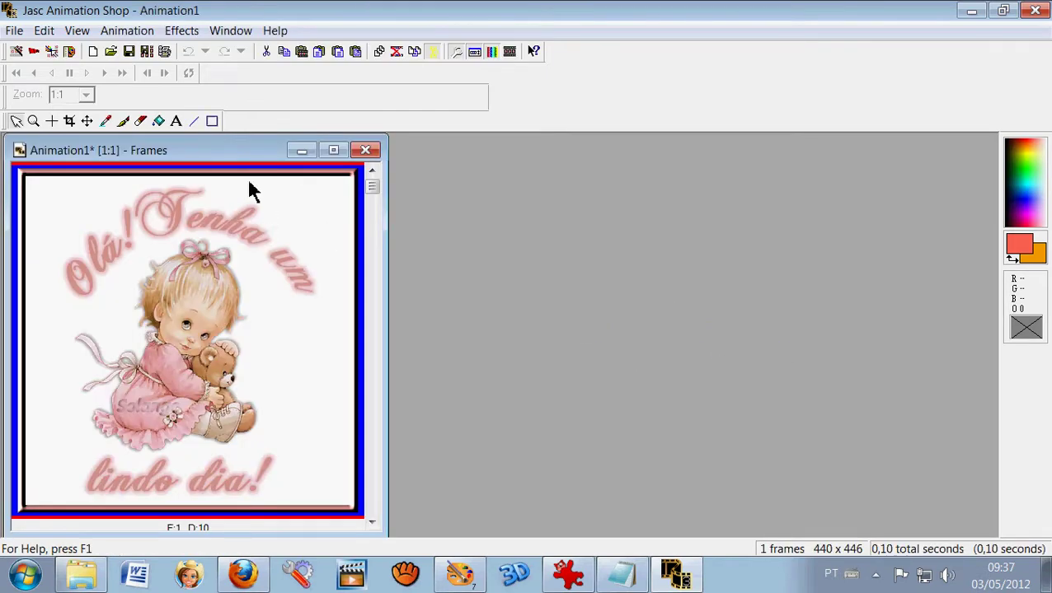
pyautogui.moveTo(217, 162); pyautogui.dragTo(396, 164)
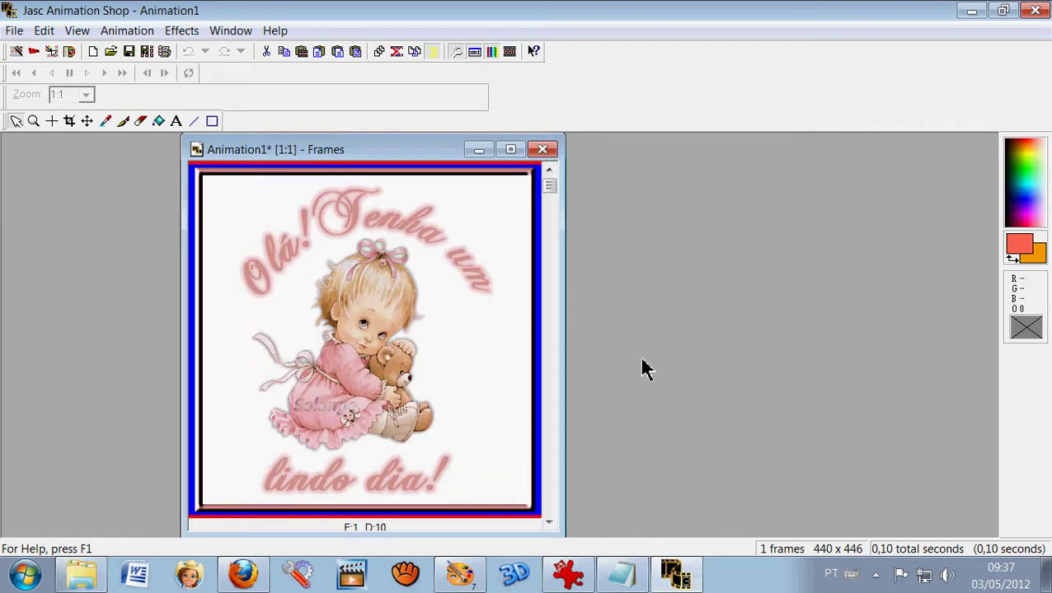
pyautogui.press('-')
pyautogui.press('+')
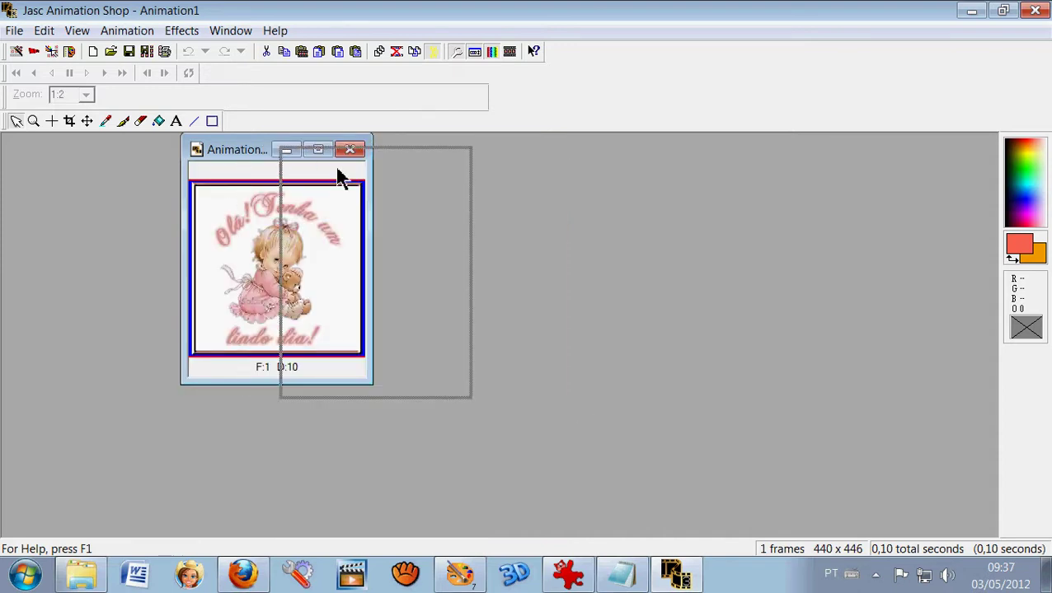
pyautogui.moveTo(388, 177); pyautogui.dragTo(224, 178)
pyautogui.press('-')
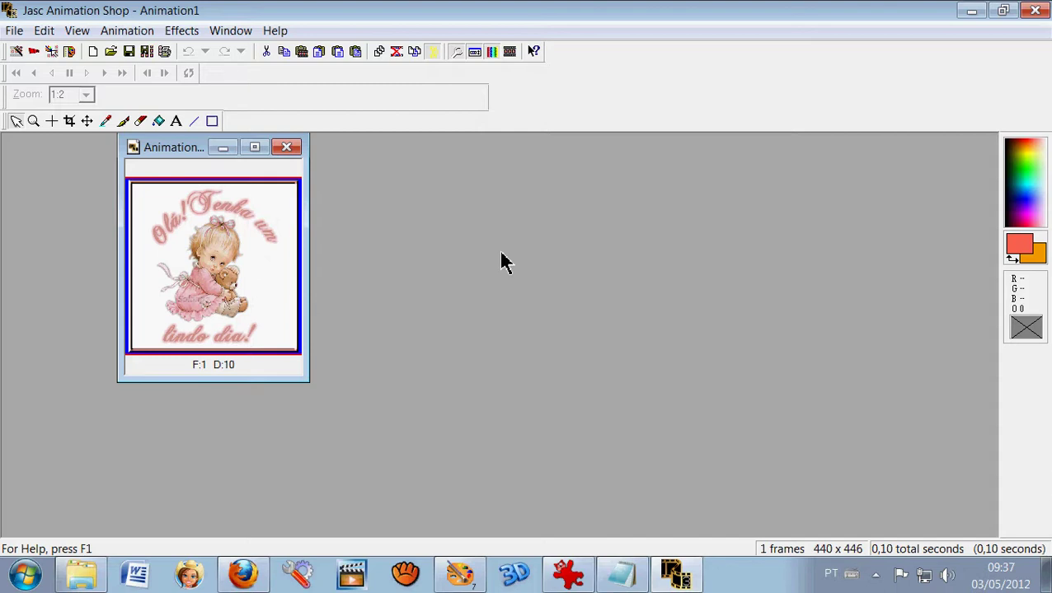
pyautogui.press('+')
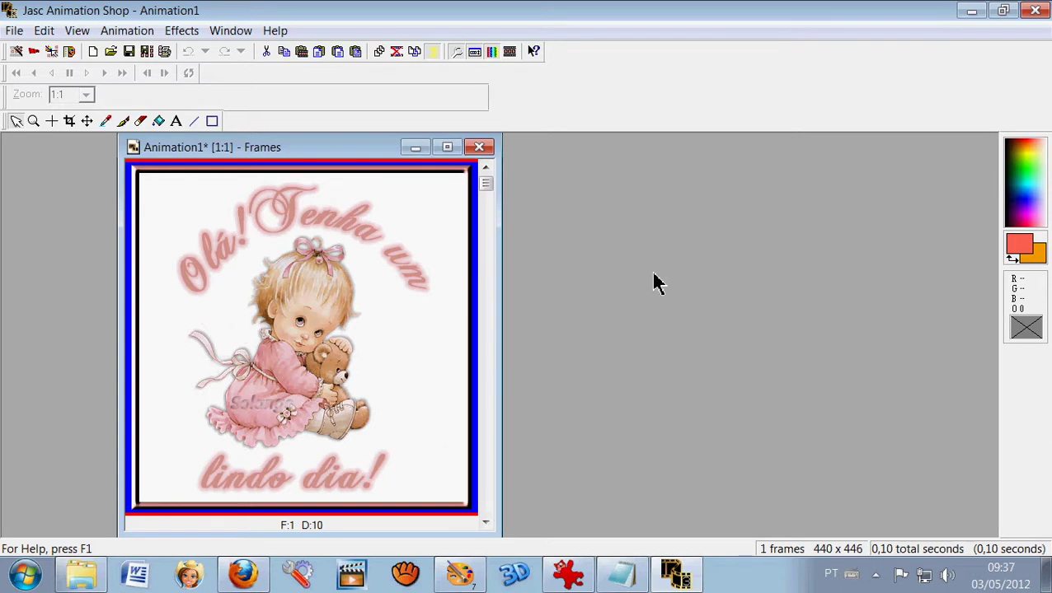
pyautogui.press('-')
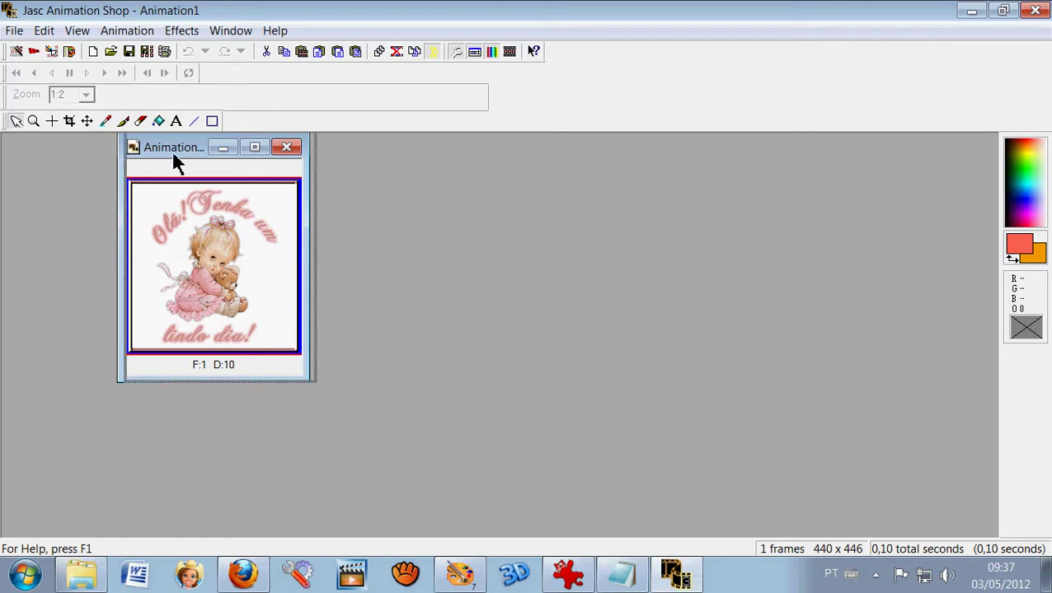
pyautogui.press('+')
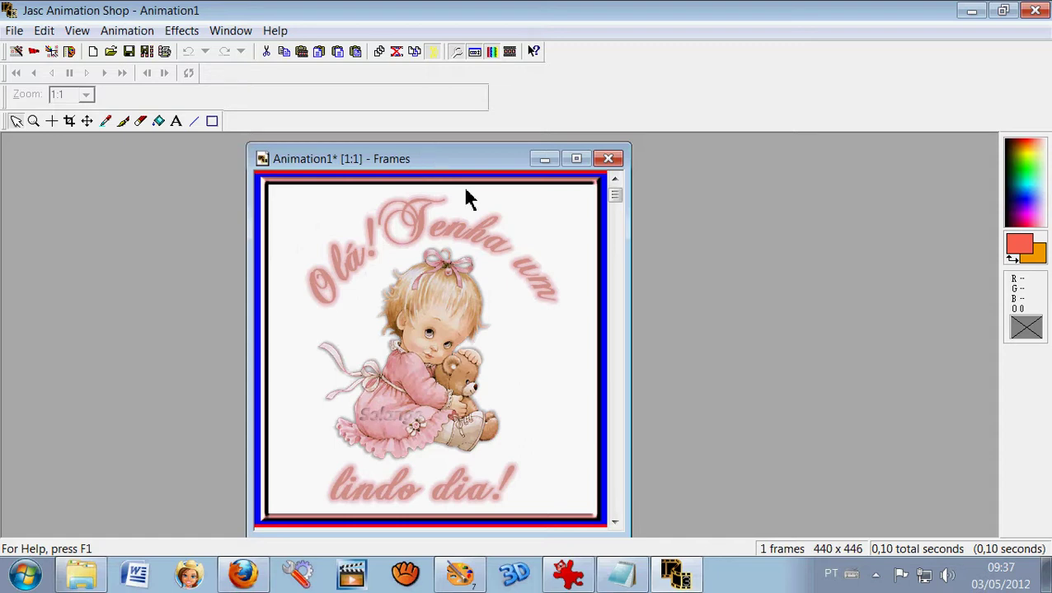
pyautogui.press('-')
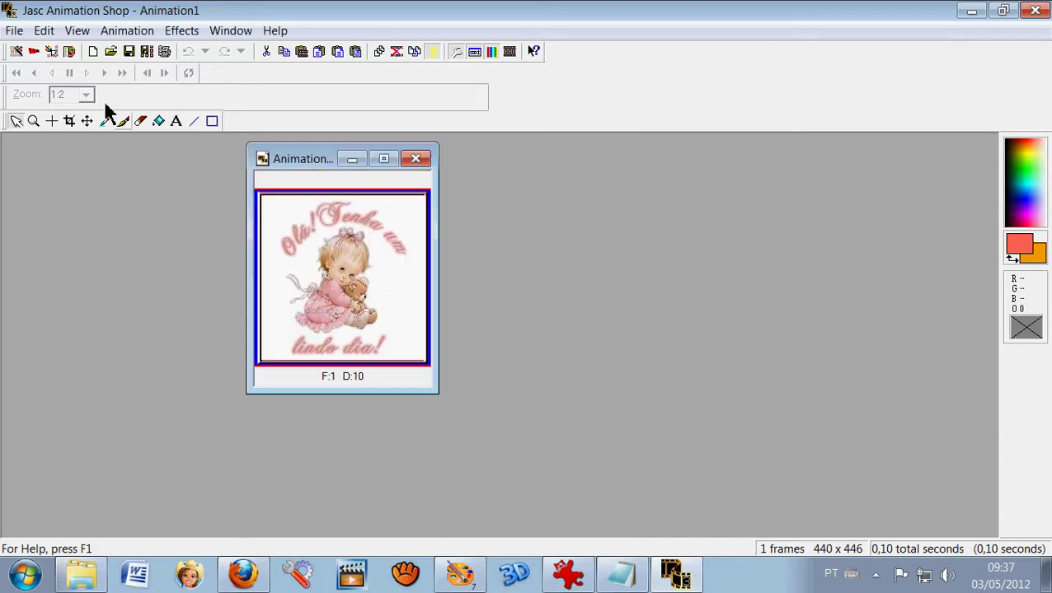
# Open the borboleta GIF from the floaties folder
pyautogui.click(14, 32)
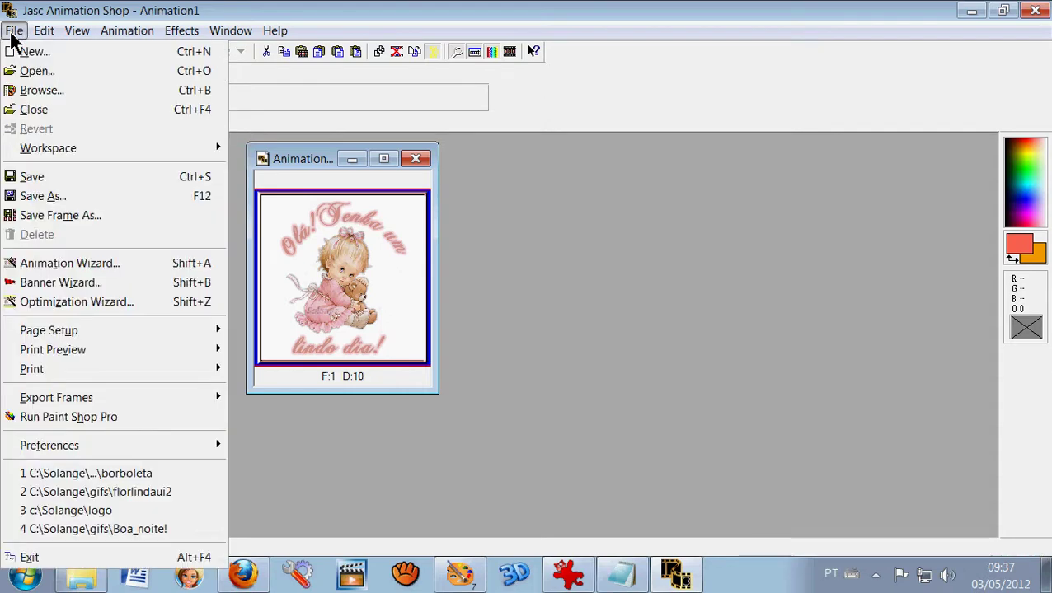
pyautogui.click(41, 71)
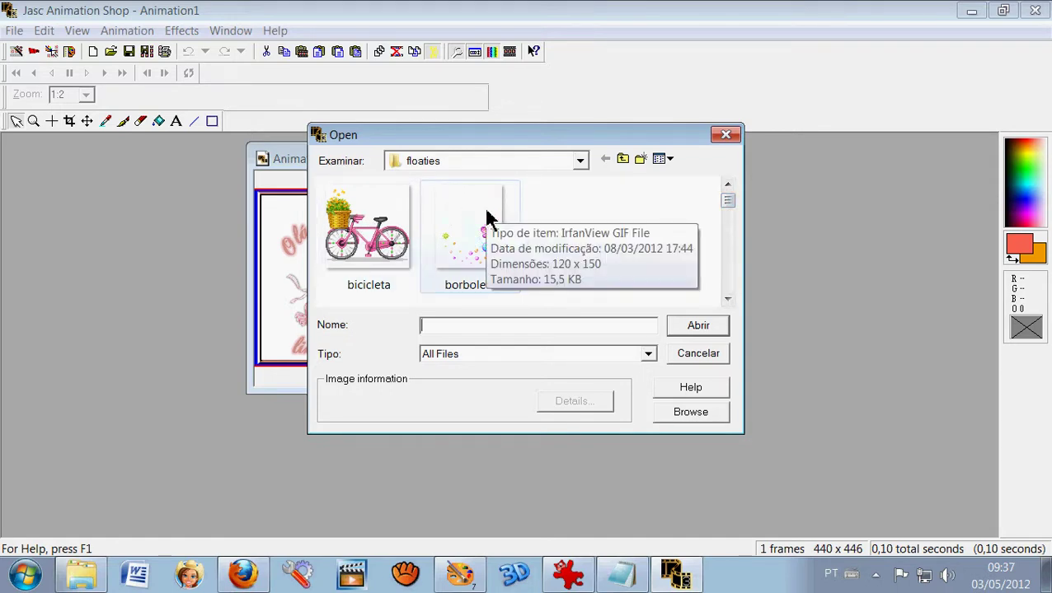
pyautogui.doubleClick(469, 251)
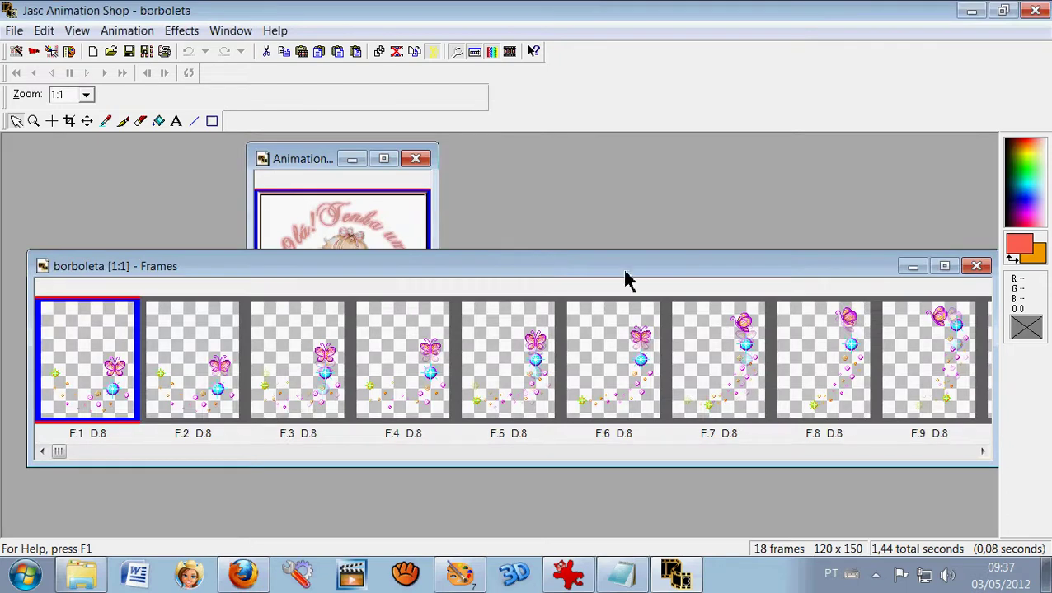
# Look through the frames of the butterfly animation at different zoom levels to see how many it has
pyautogui.moveTo(612, 289); pyautogui.dragTo(537, 264)
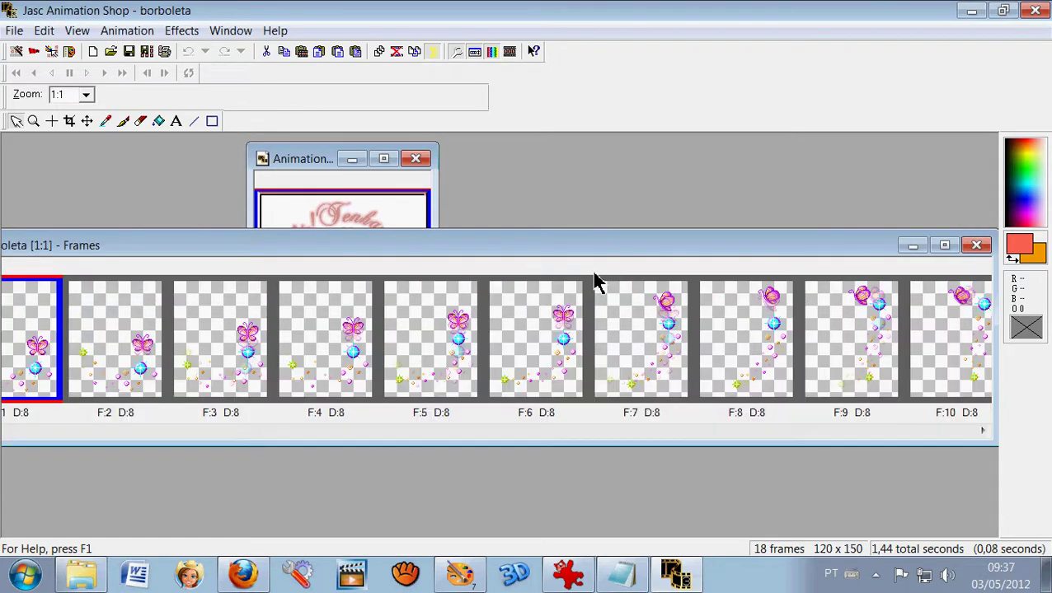
pyautogui.press('-')
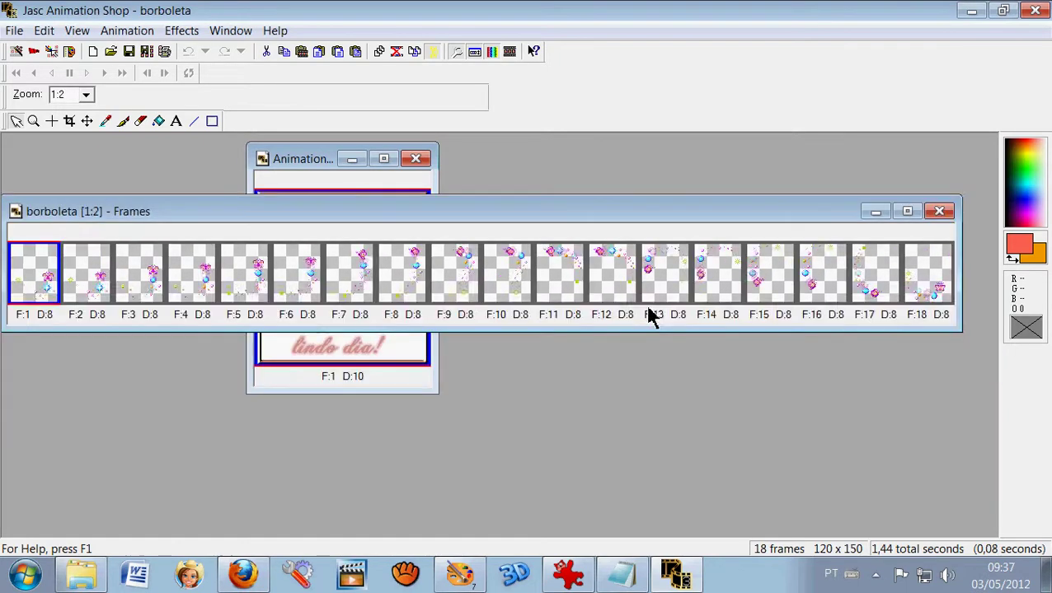
pyautogui.press('+')
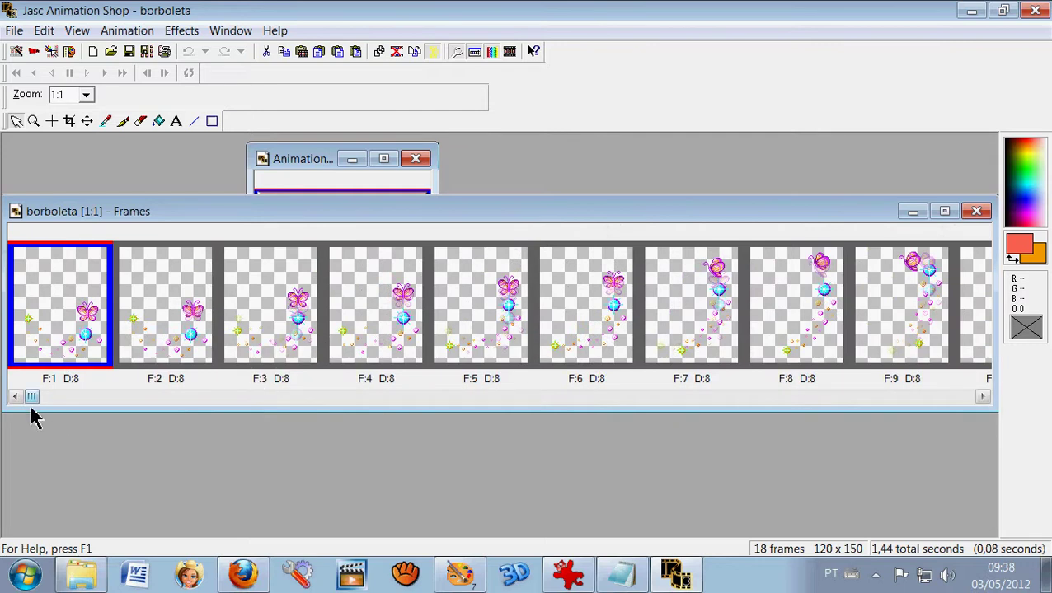
pyautogui.moveTo(38, 402); pyautogui.dragTo(974, 418)
pyautogui.press('KP_Add')
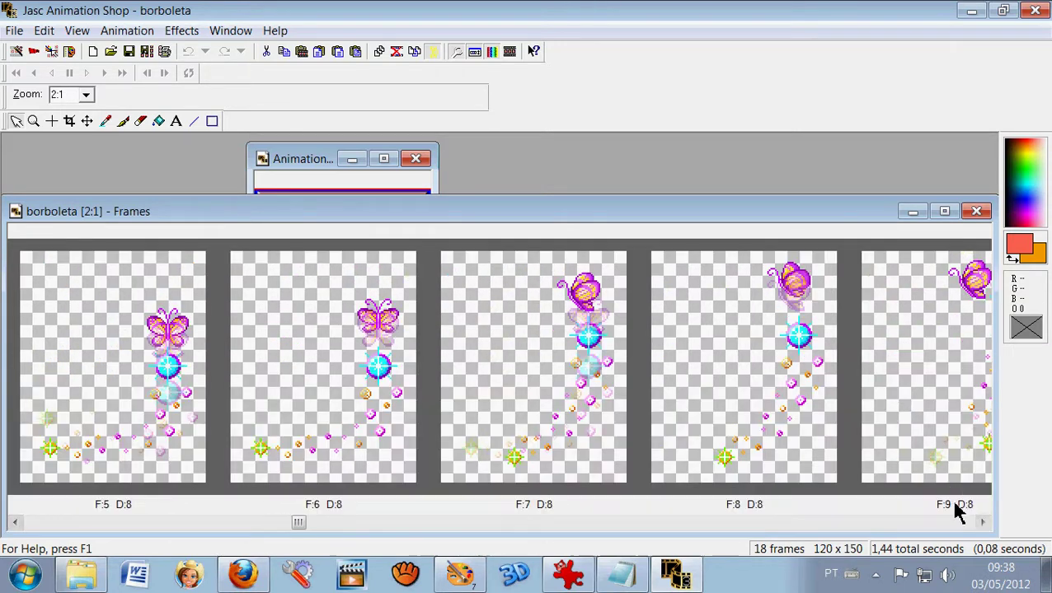
pyautogui.press('KP_Subtract')
pyautogui.press('KP_Subtract')
pyautogui.press('KP_Subtract')
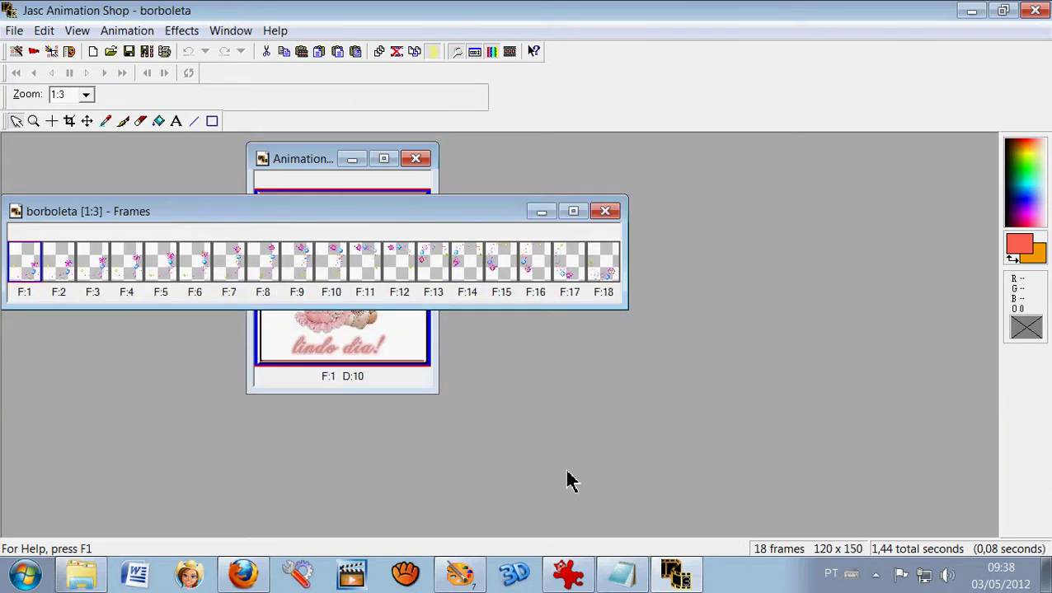
pyautogui.moveTo(86, 221); pyautogui.dragTo(177, 230)
pyautogui.scroll(4, 280, 272)
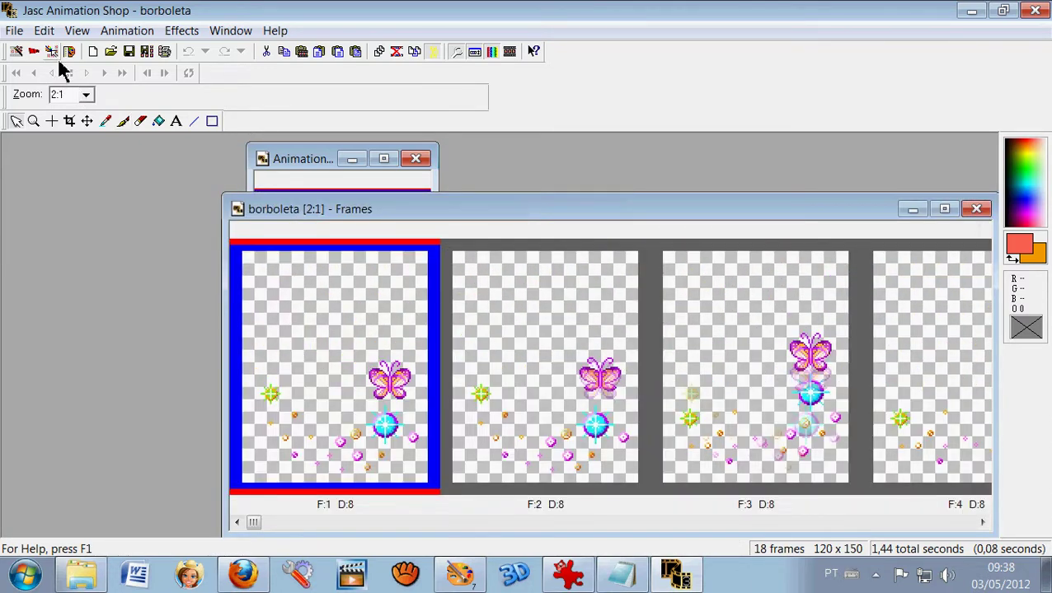
pyautogui.click(45, 33)
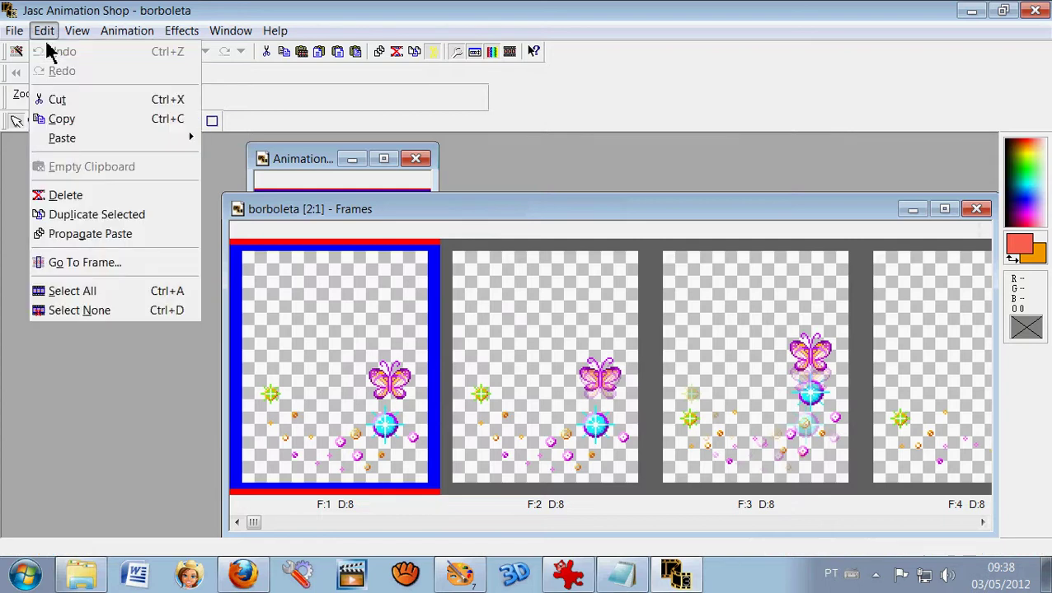
pyautogui.click(115, 298)
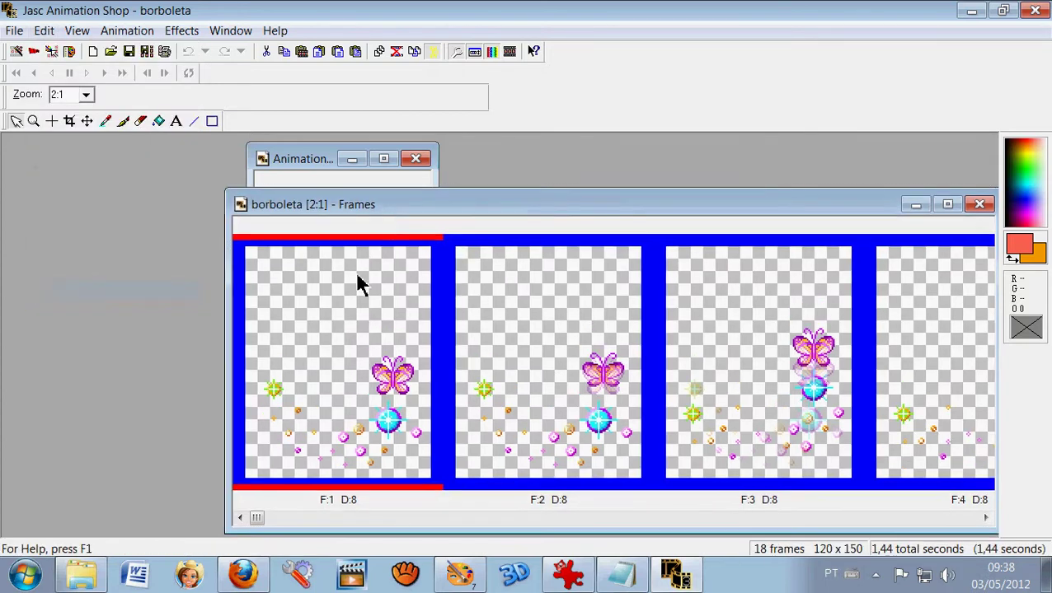
pyautogui.scroll(-1, 388, 268)
pyautogui.moveTo(299, 205); pyautogui.dragTo(333, 201)
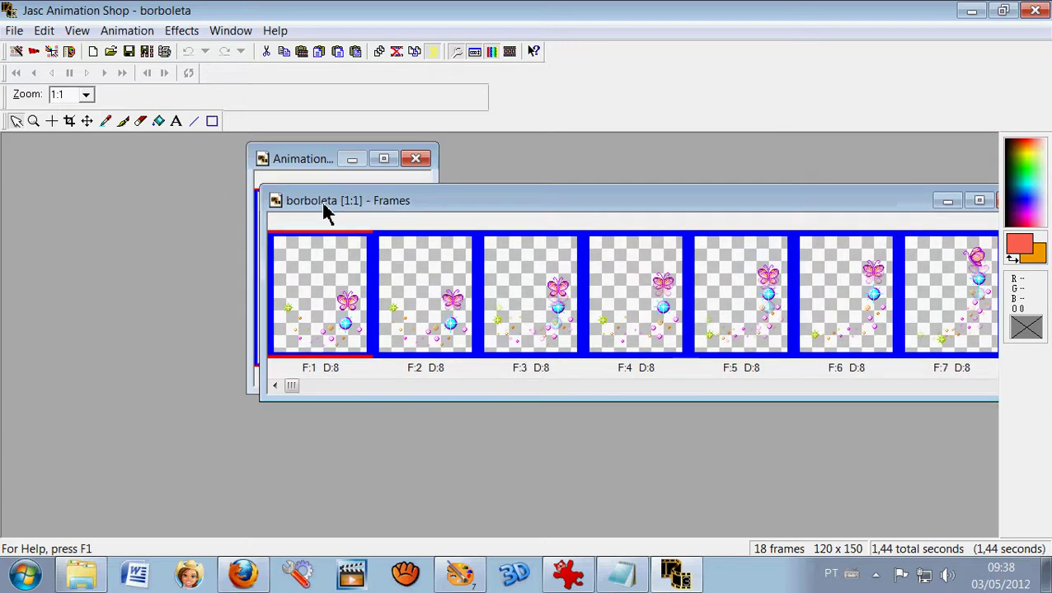
pyautogui.click(344, 306)
pyautogui.moveTo(425, 202); pyautogui.dragTo(278, 195)
pyautogui.scroll(-1, 357, 305)
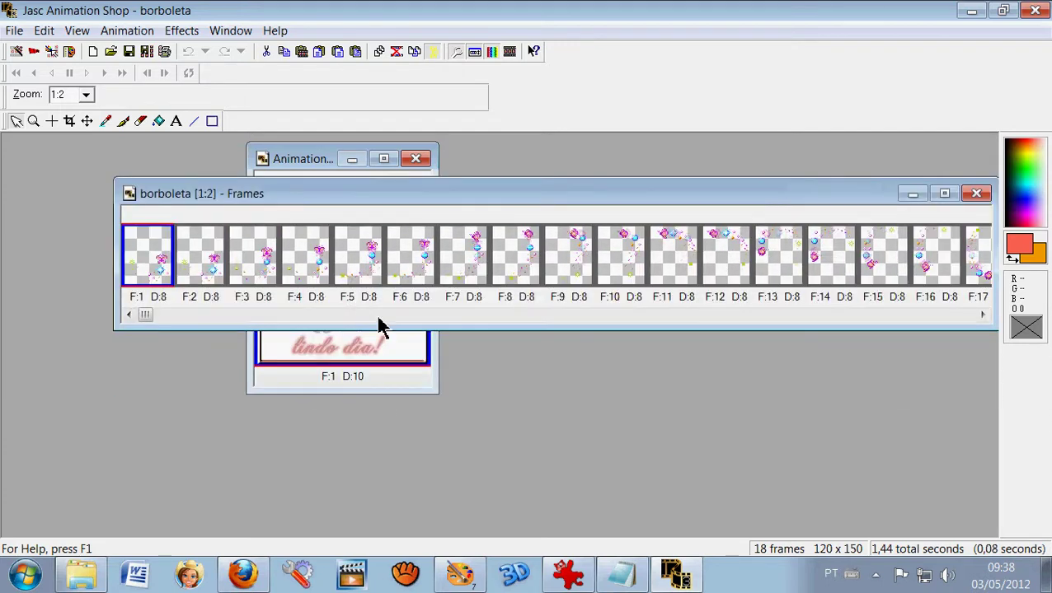
pyautogui.scroll(1, 569, 372)
pyautogui.moveTo(157, 379); pyautogui.dragTo(129, 347)
# Select all frames of the butterfly animation and shift its window clear of the workspace's edge
pyautogui.hotkey('ctrl', 'a')
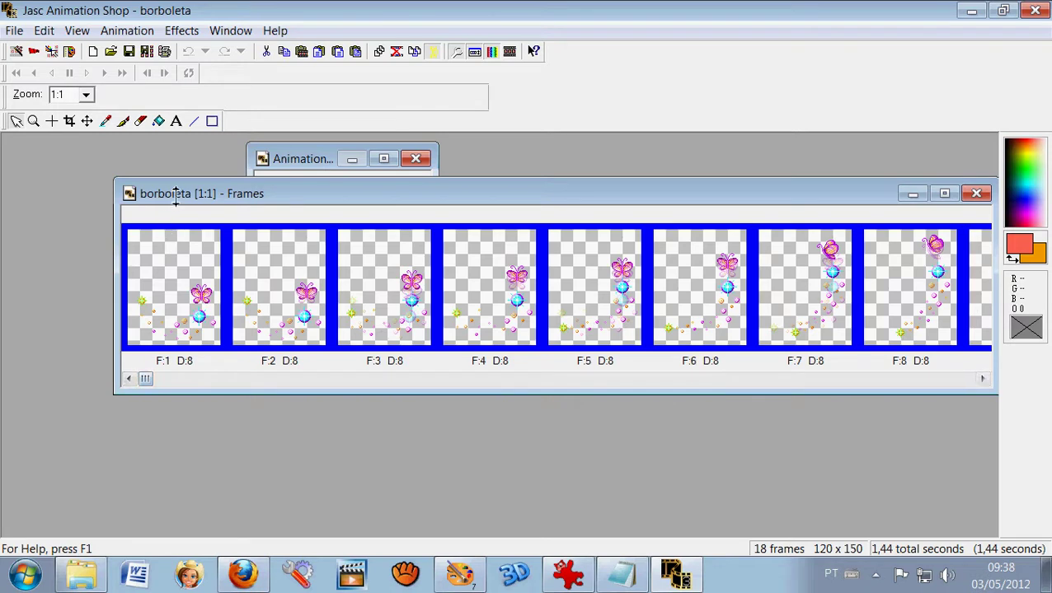
pyautogui.scroll(2, 247, 272)
pyautogui.moveTo(268, 212); pyautogui.dragTo(369, 192)
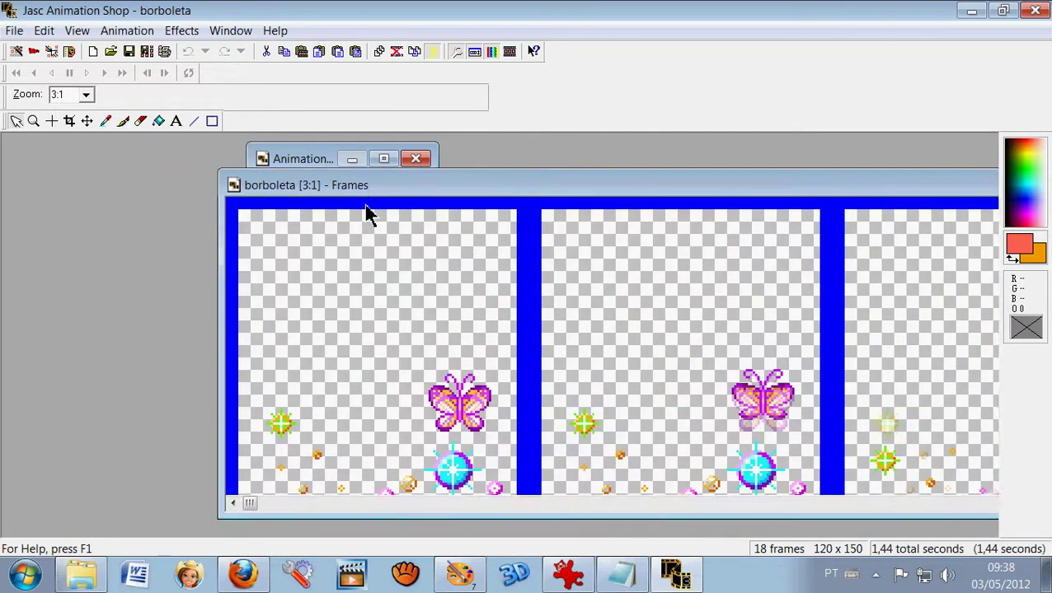
pyautogui.scroll(-1, 366, 211)
# Bring the greeting animation to the front and duplicate its selected frame repeatedly until it has five frames
pyautogui.click(298, 164)
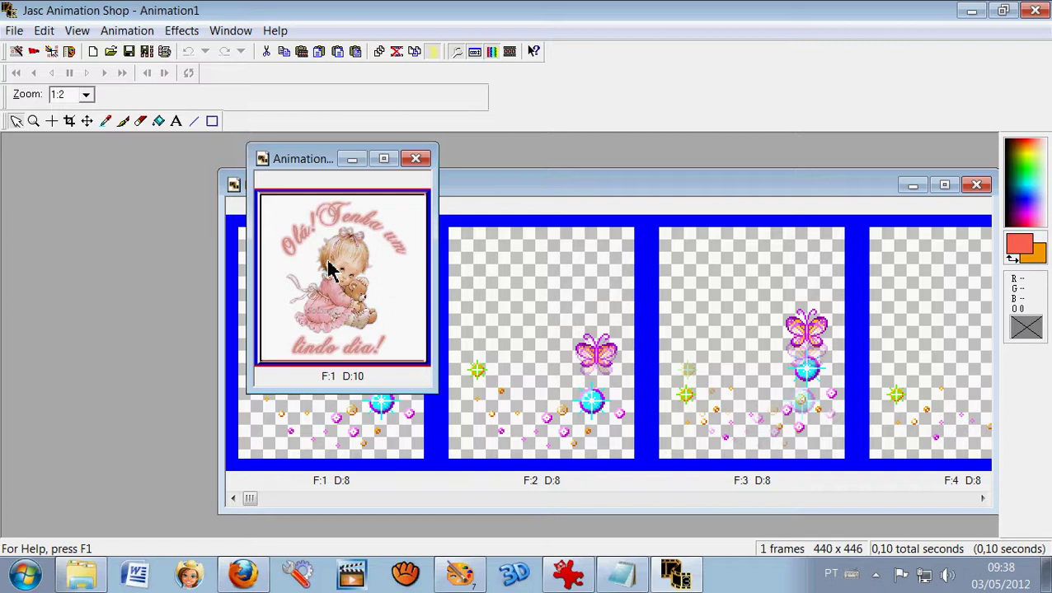
pyautogui.scroll(1, 334, 269)
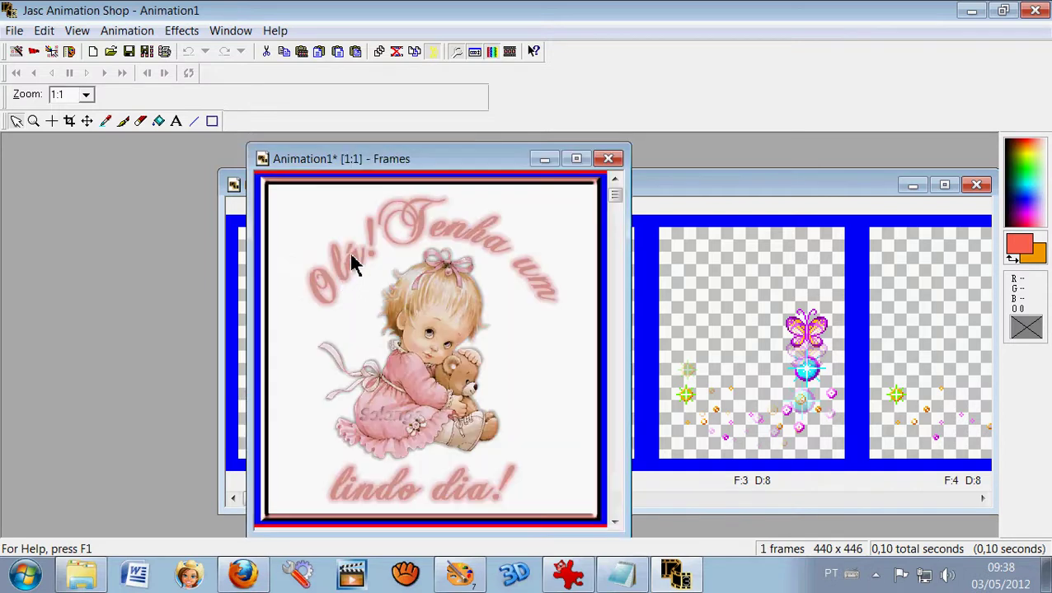
pyautogui.moveTo(351, 162); pyautogui.dragTo(259, 164)
pyautogui.scroll(-1, 277, 280)
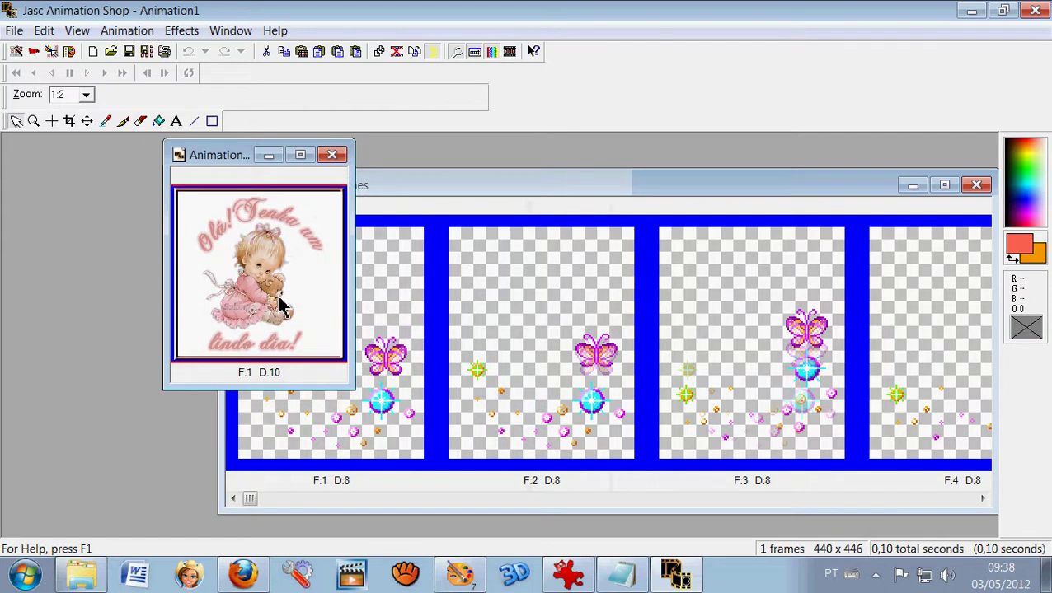
pyautogui.scroll(1, 277, 307)
pyautogui.scroll(-1, 277, 308)
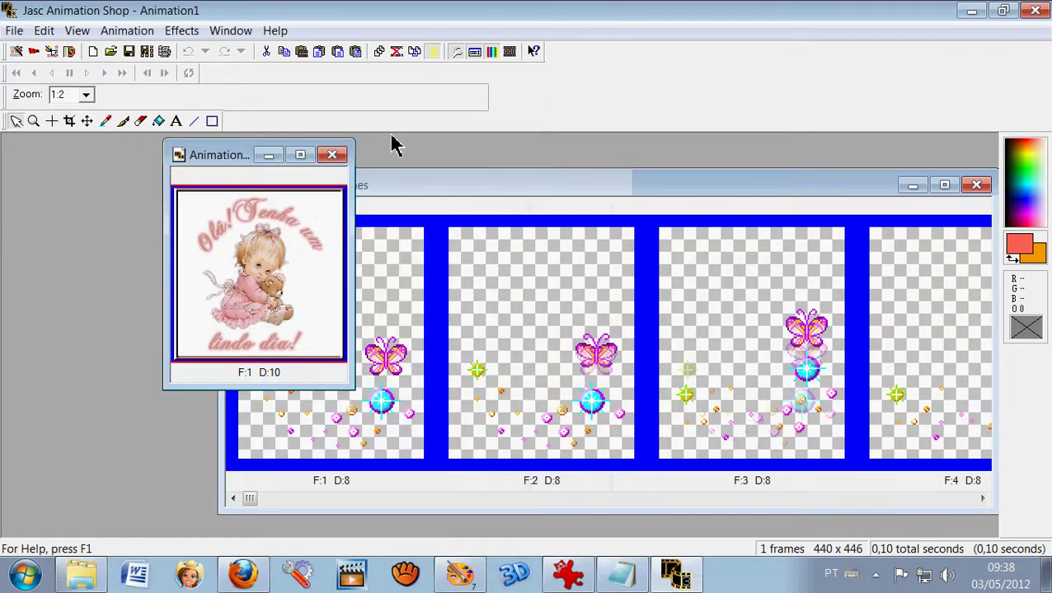
pyautogui.click(415, 52)
pyautogui.click(416, 57)
pyautogui.click(415, 58)
pyautogui.click(415, 57)
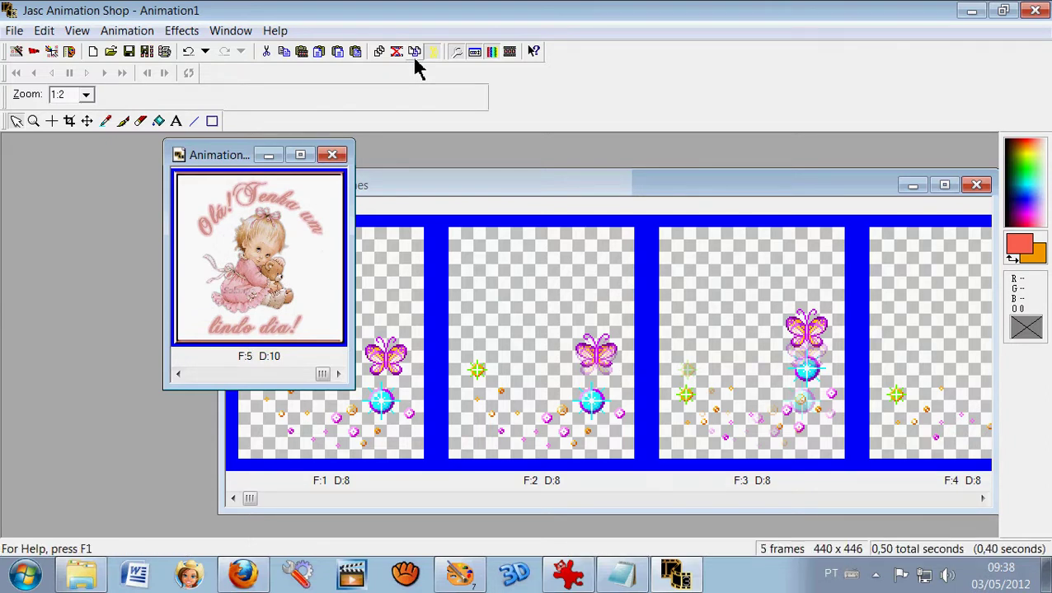
# Keep duplicating the selected greeting frames until the animation has 17 frames
pyautogui.press('-')
pyautogui.click(416, 66)
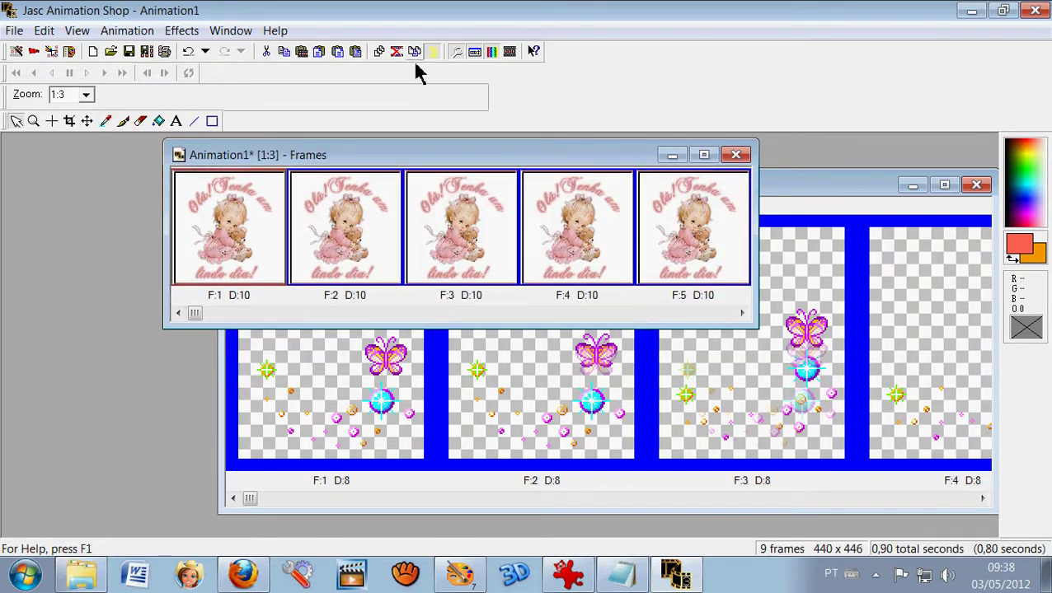
pyautogui.moveTo(197, 314); pyautogui.dragTo(729, 346)
pyautogui.click(415, 63)
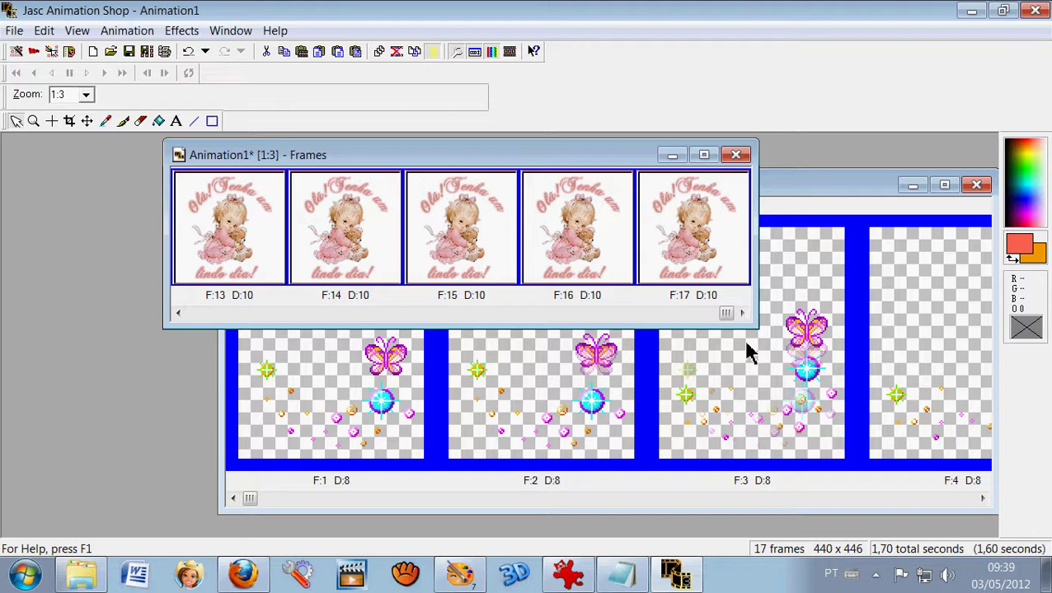
# Select only frame 17 of the greeting animation and duplicate it to reach 18 frames
pyautogui.click(683, 273)
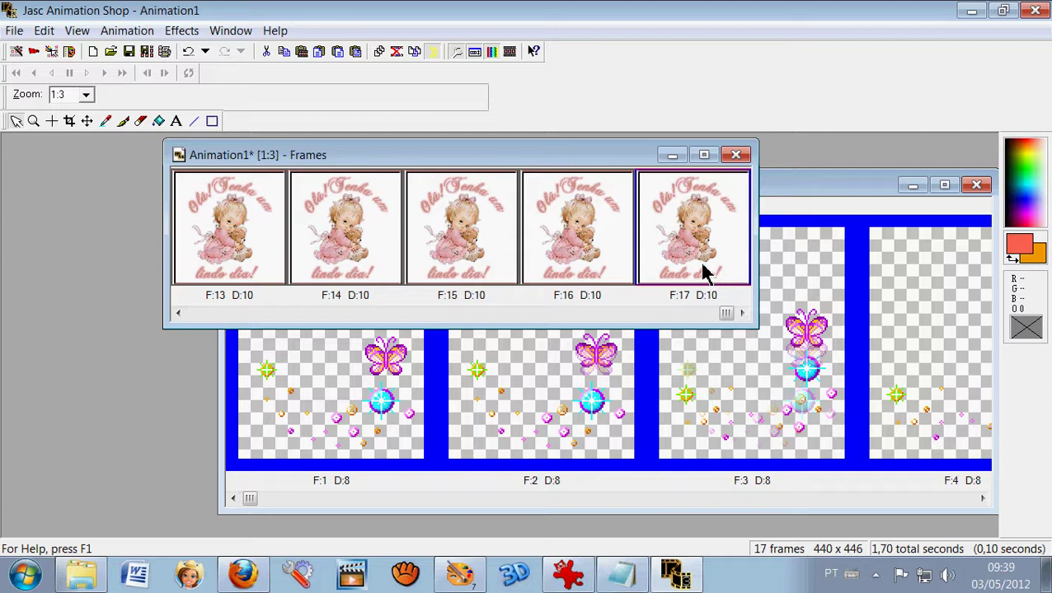
pyautogui.click(719, 312)
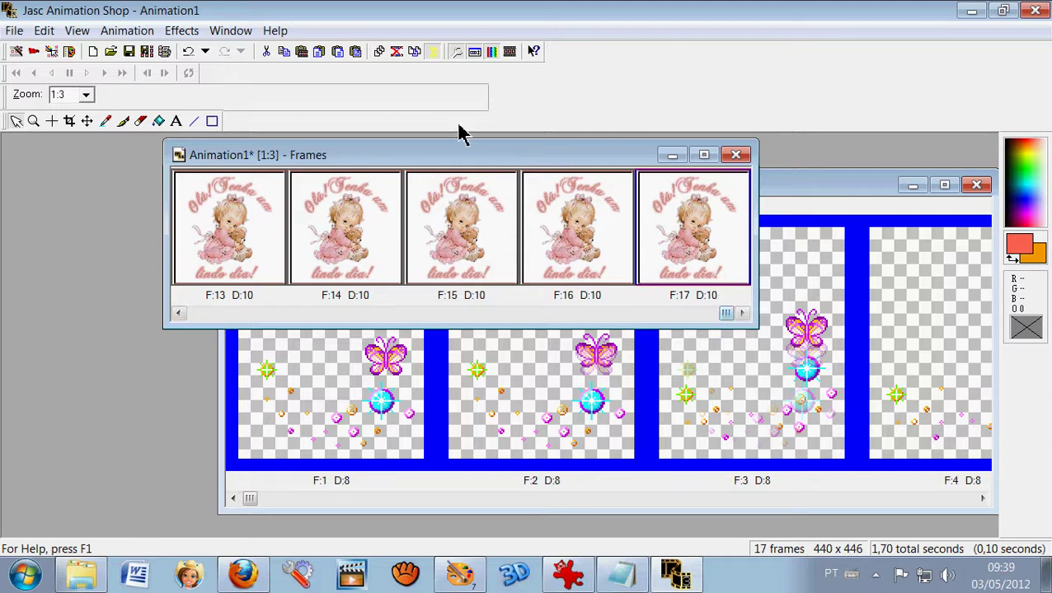
pyautogui.click(415, 55)
# Select all the greeting animation's frames, starting from frame 1, and display them at 1:2 zoom
pyautogui.moveTo(680, 315); pyautogui.dragTo(191, 310)
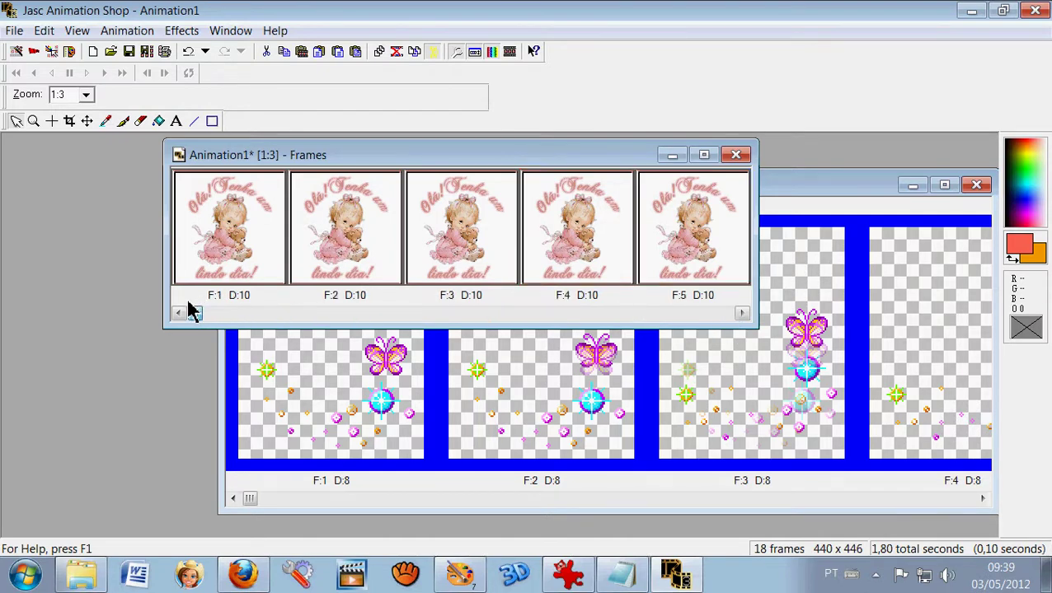
pyautogui.scroll(2, 206, 311)
pyautogui.scroll(-2, 219, 360)
pyautogui.scroll(2, 215, 412)
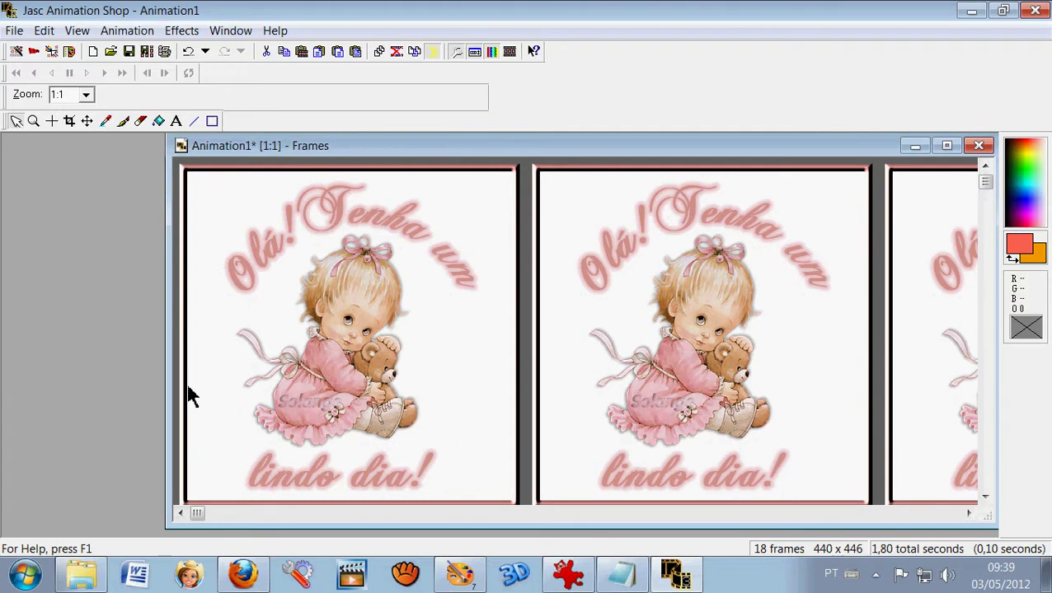
pyautogui.scroll(-1, 197, 396)
pyautogui.click(262, 272)
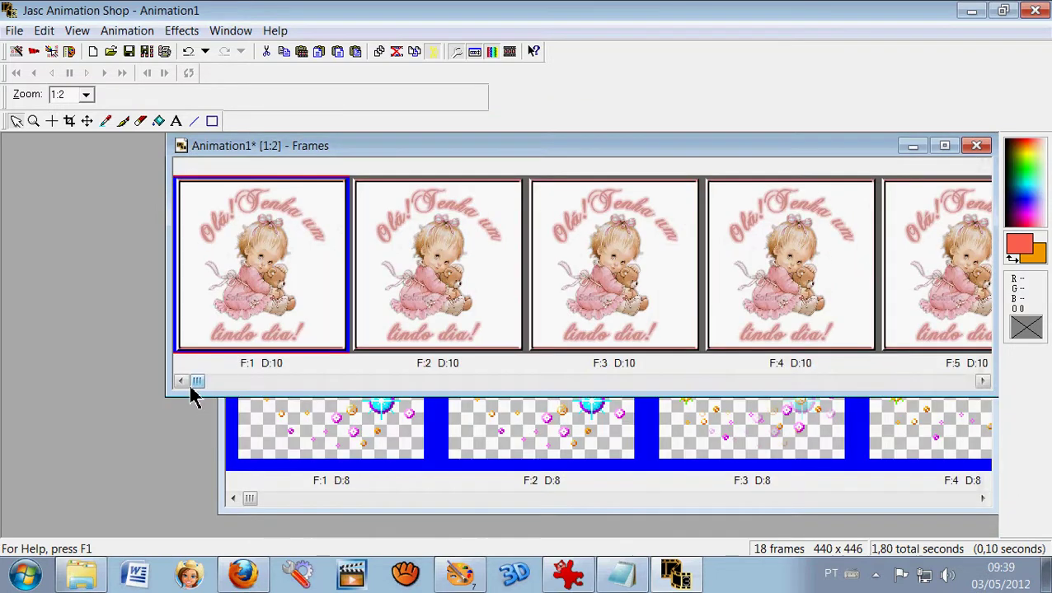
pyautogui.moveTo(195, 383)
pyautogui.mouseDown()
pyautogui.moveTo(854, 409)
pyautogui.moveTo(979, 389)
pyautogui.moveTo(388, 400)
pyautogui.moveTo(176, 387)
pyautogui.mouseUp()
pyautogui.keyDown('shift'); pyautogui.click(816, 297); pyautogui.keyUp('shift')
pyautogui.scroll(2, 208, 330)
pyautogui.scroll(-1, 211, 328)
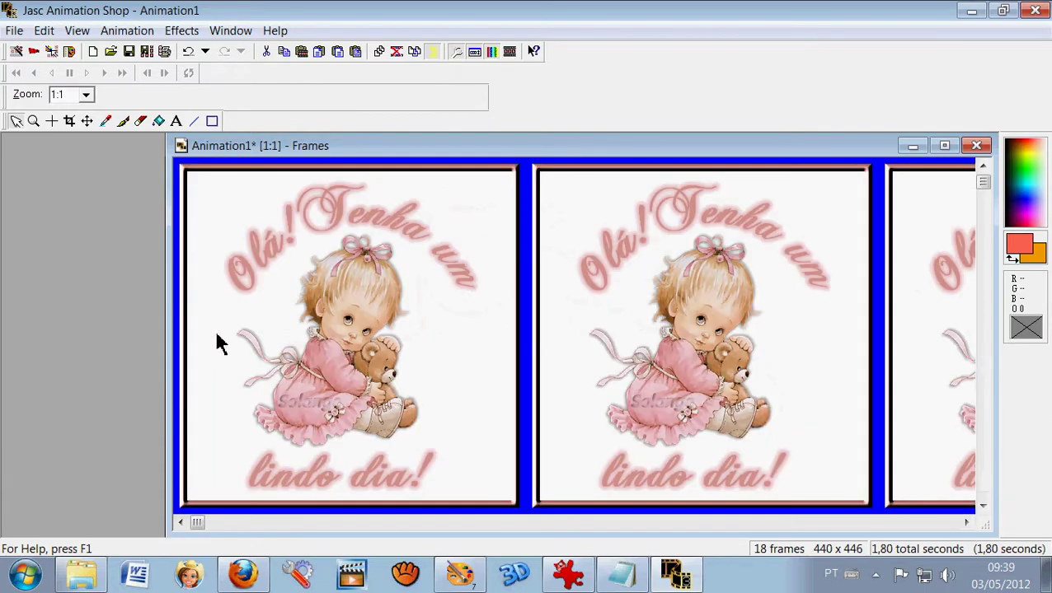
pyautogui.moveTo(261, 161); pyautogui.dragTo(290, 158)
pyautogui.scroll(-1, 282, 277)
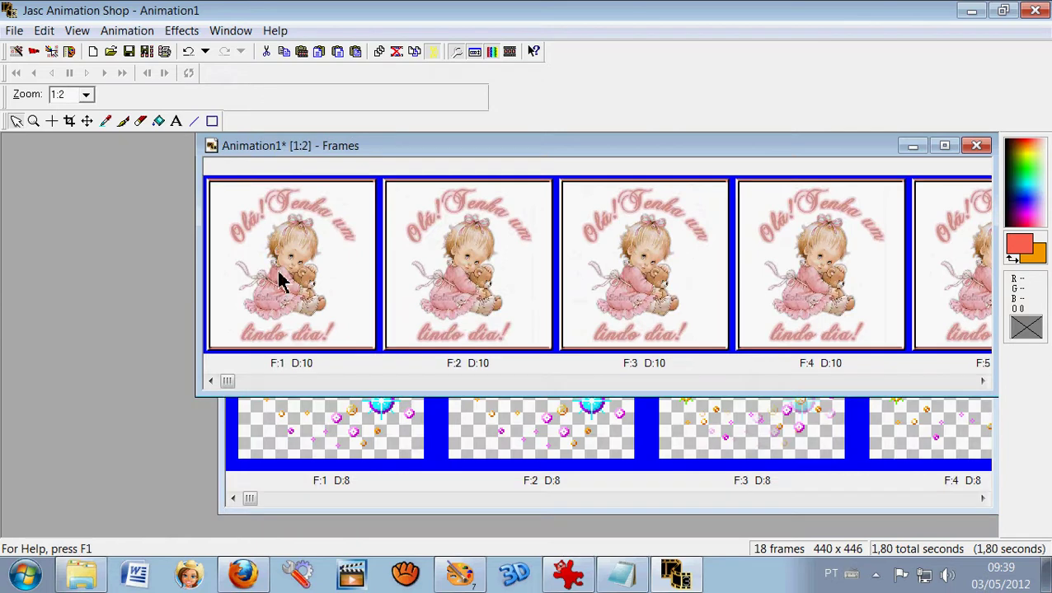
# Reduce the butterfly animation to 1:3 zoom and place its window over the greeting frames
pyautogui.click(246, 500)
pyautogui.scroll(-2, 310, 279)
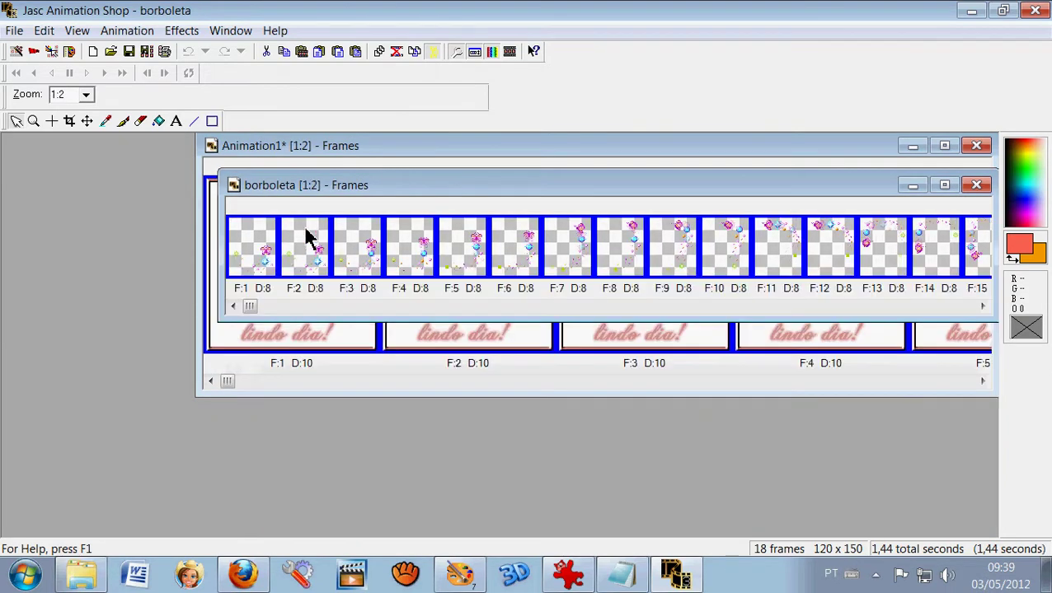
pyautogui.scroll(-1, 307, 216)
pyautogui.moveTo(324, 191); pyautogui.dragTo(344, 167)
pyautogui.scroll(-1, 330, 167)
pyautogui.moveTo(231, 151); pyautogui.dragTo(181, 196)
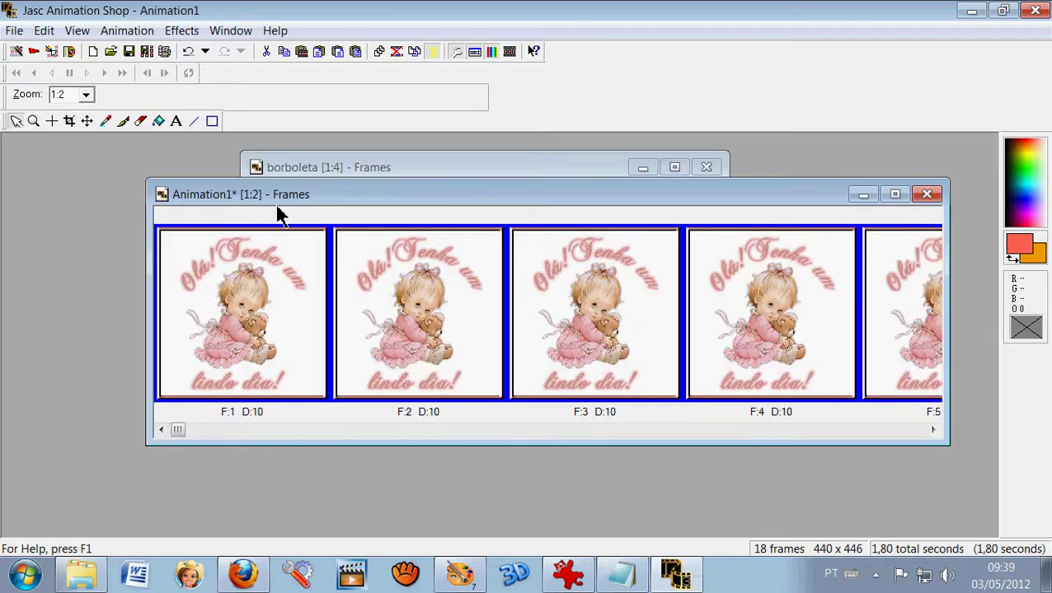
pyautogui.click(315, 177)
pyautogui.moveTo(310, 174); pyautogui.dragTo(293, 204)
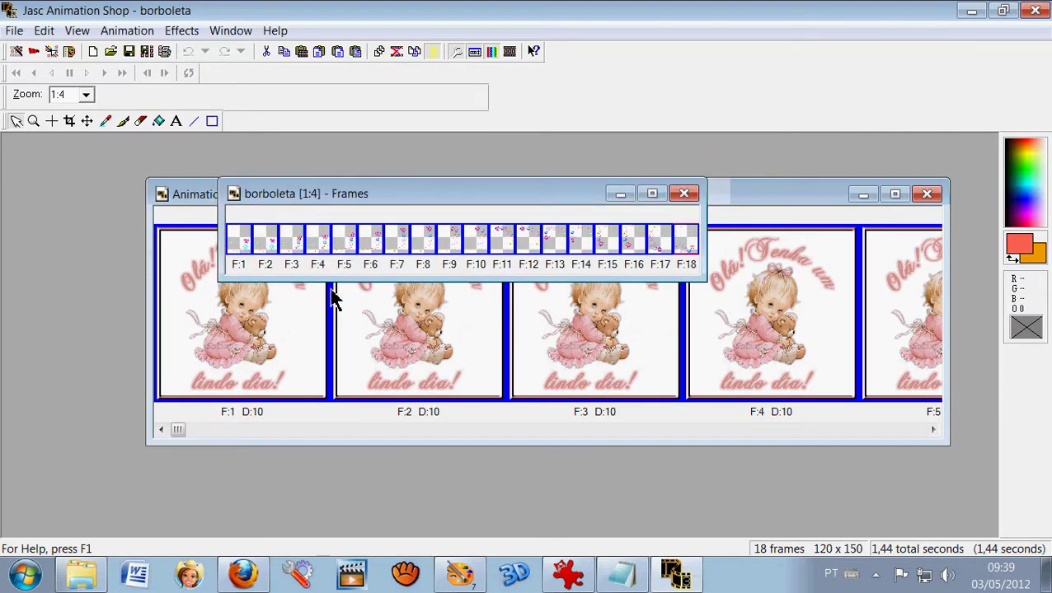
pyautogui.scroll(1, 334, 299)
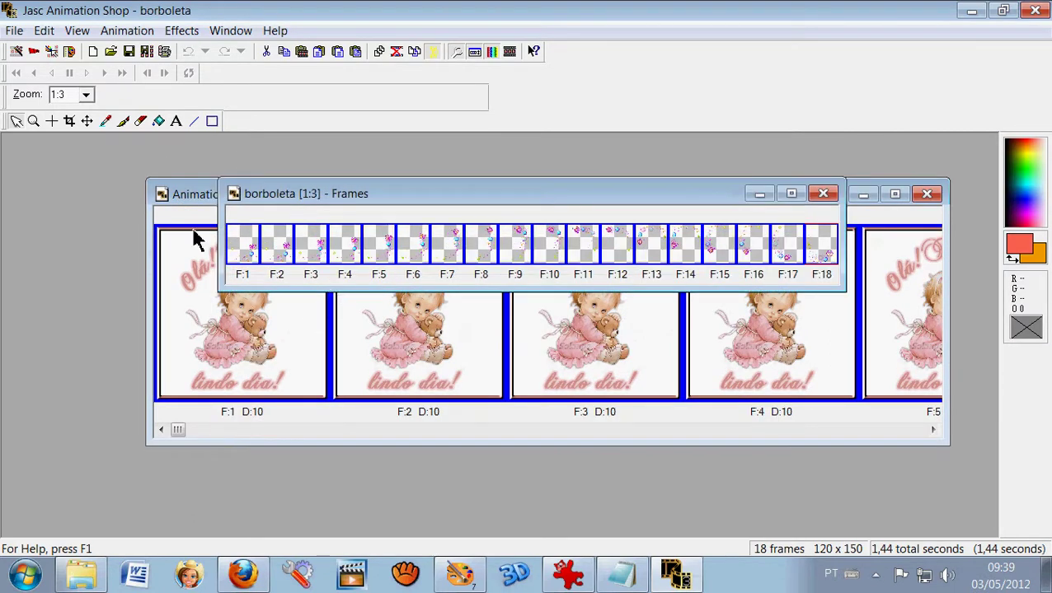
# Reposition the greeting window and bring the butterfly window back in front, leaving the greeting's first frame partly exposed
pyautogui.click(195, 198)
pyautogui.scroll(1, 192, 204)
pyautogui.scroll(-1, 269, 202)
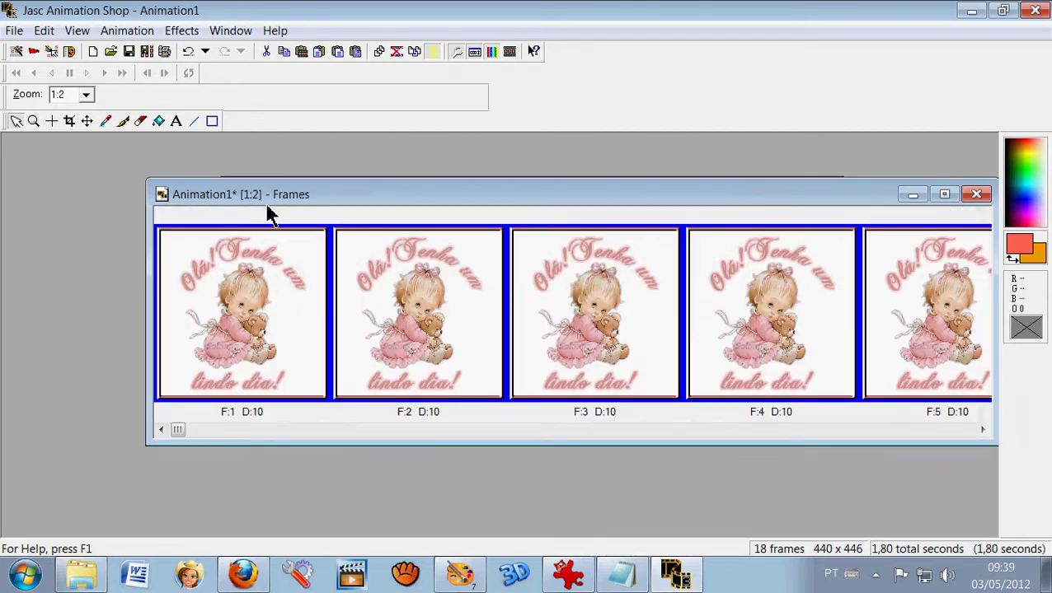
pyautogui.moveTo(276, 203); pyautogui.dragTo(321, 208)
pyautogui.click(289, 186)
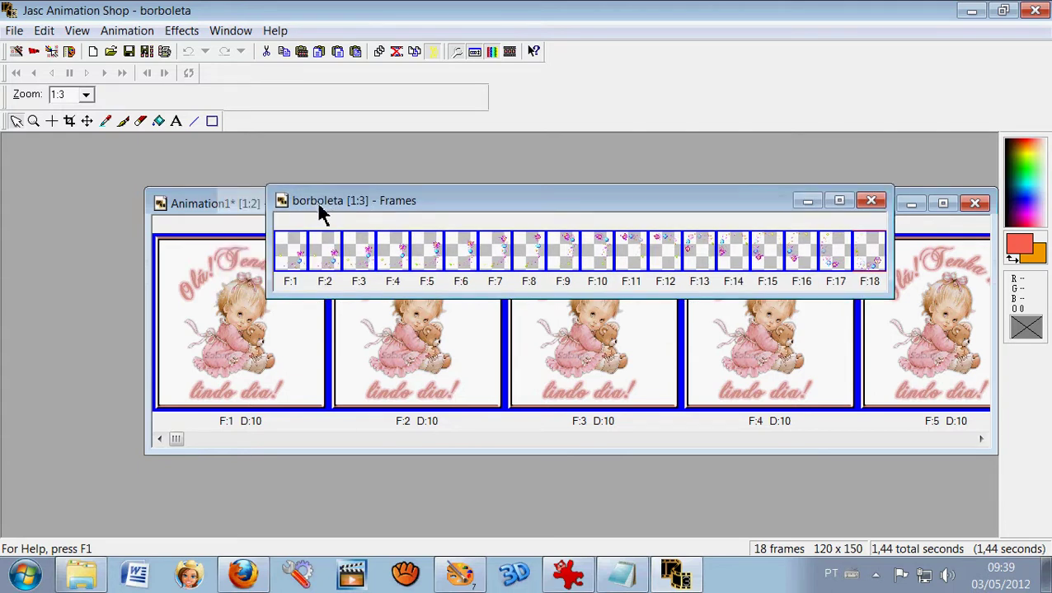
# Enable propagated pasting, enlarge the butterfly animation to 2:1 and overlay its frames on the greeting, beside the girl's head below "um"
pyautogui.click(380, 53)
pyautogui.scroll(2, 363, 250)
pyautogui.scroll(1, 388, 289)
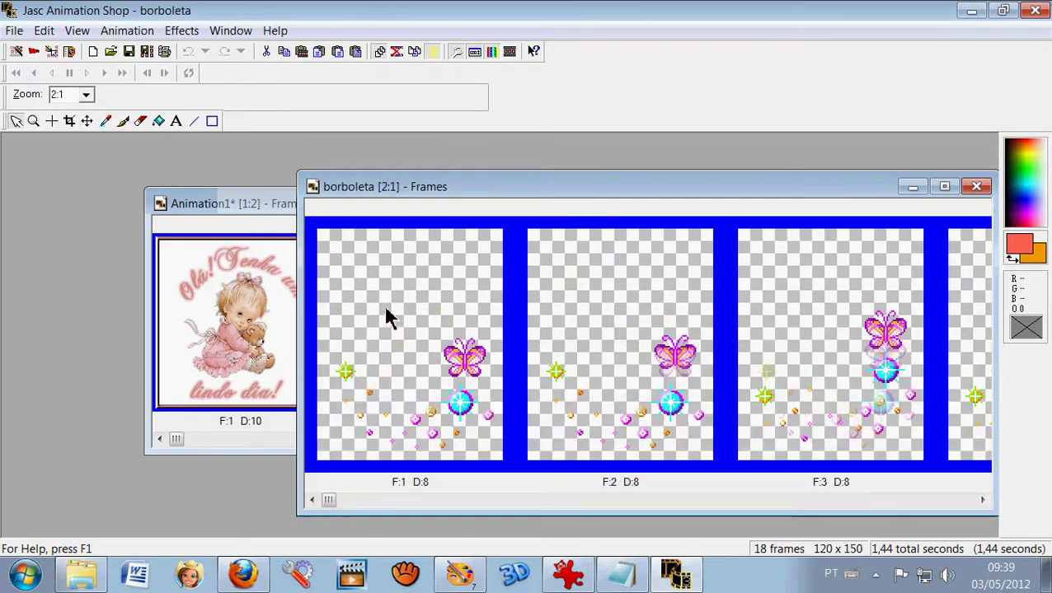
pyautogui.moveTo(411, 200); pyautogui.dragTo(440, 188)
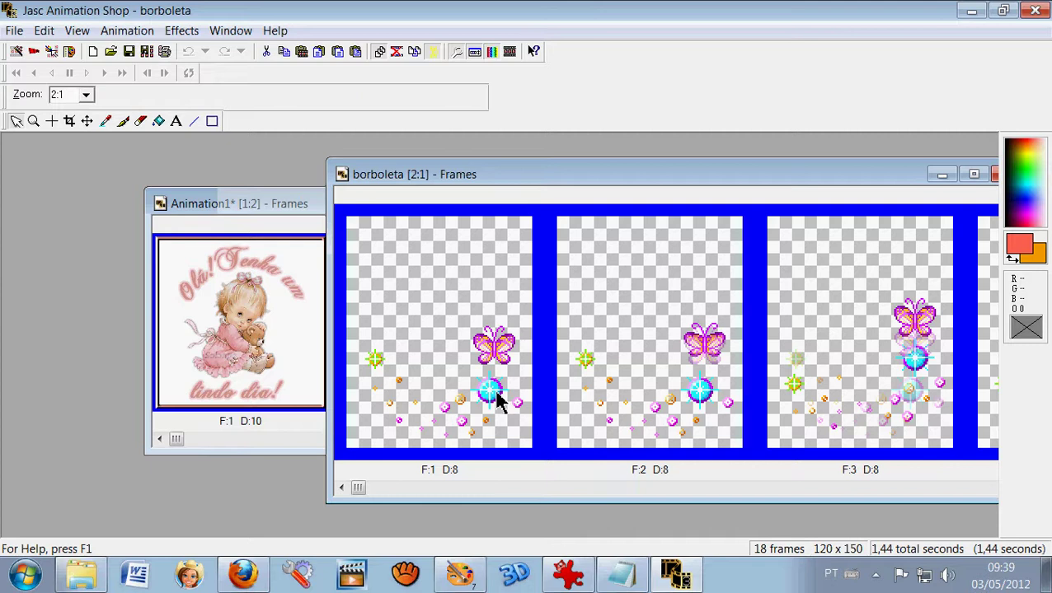
pyautogui.moveTo(502, 401); pyautogui.dragTo(307, 333)
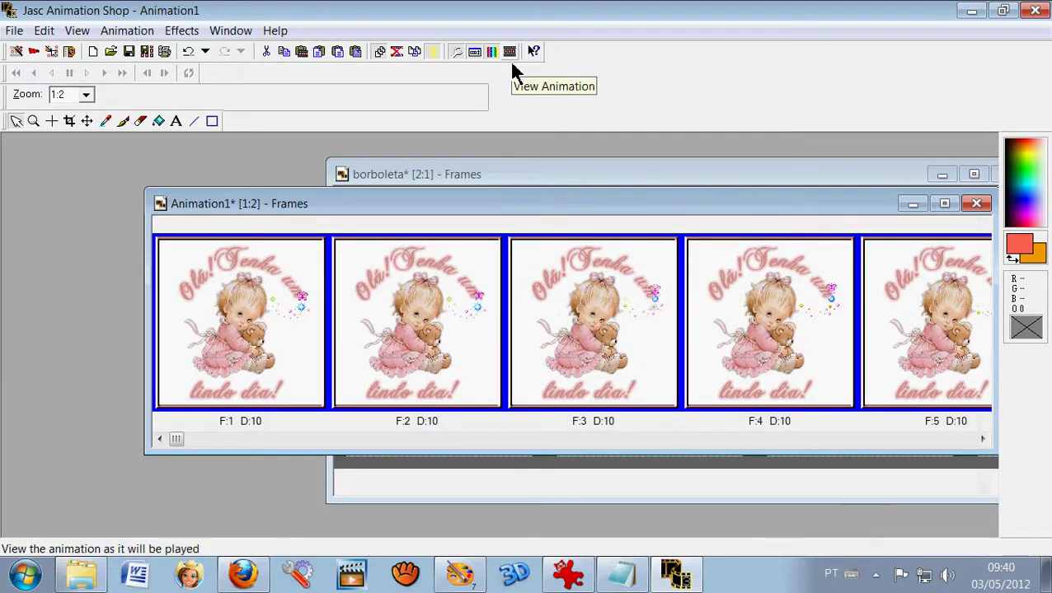
# Play the greeting animation to check the butterfly near the upper text, down to the image's lower edge, and close the preview
pyautogui.click(510, 56)
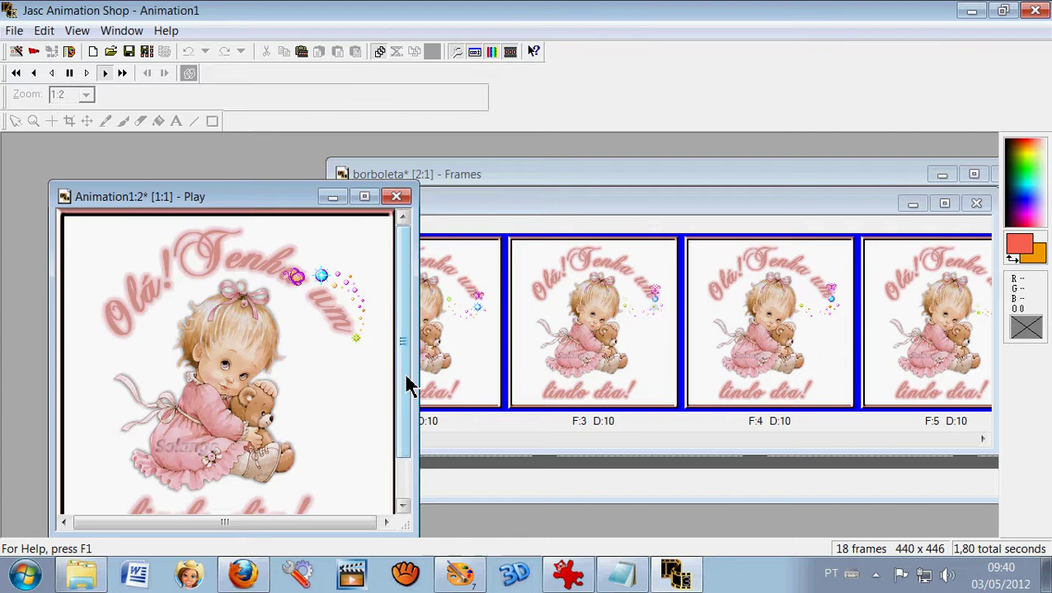
pyautogui.moveTo(405, 382); pyautogui.dragTo(399, 463)
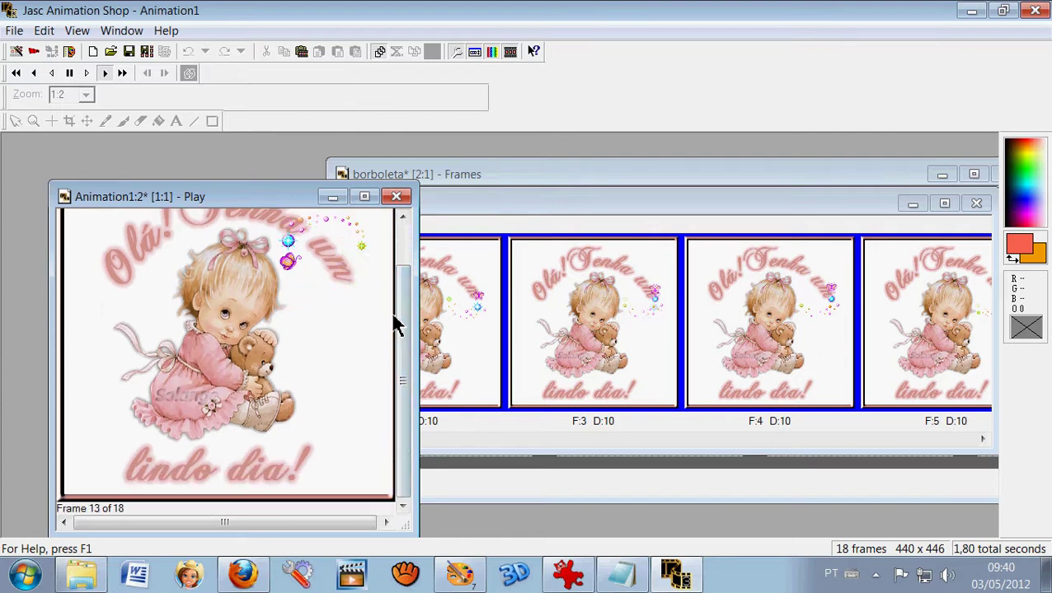
pyautogui.click(396, 197)
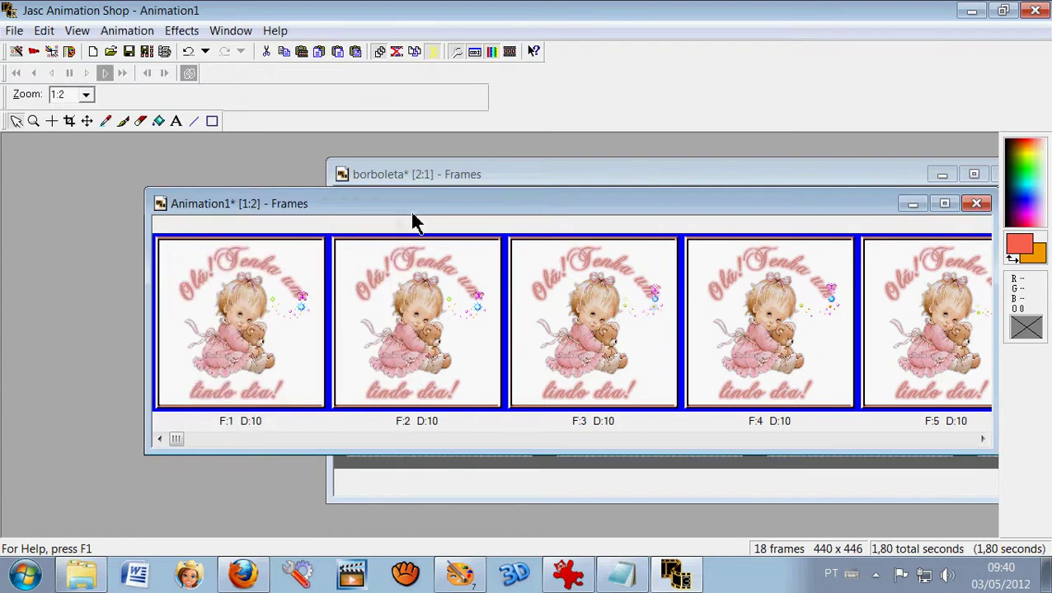
# Undo the frame removal in the butterfly animation and reduce both animations to 1:4 zoom
pyautogui.click(415, 175)
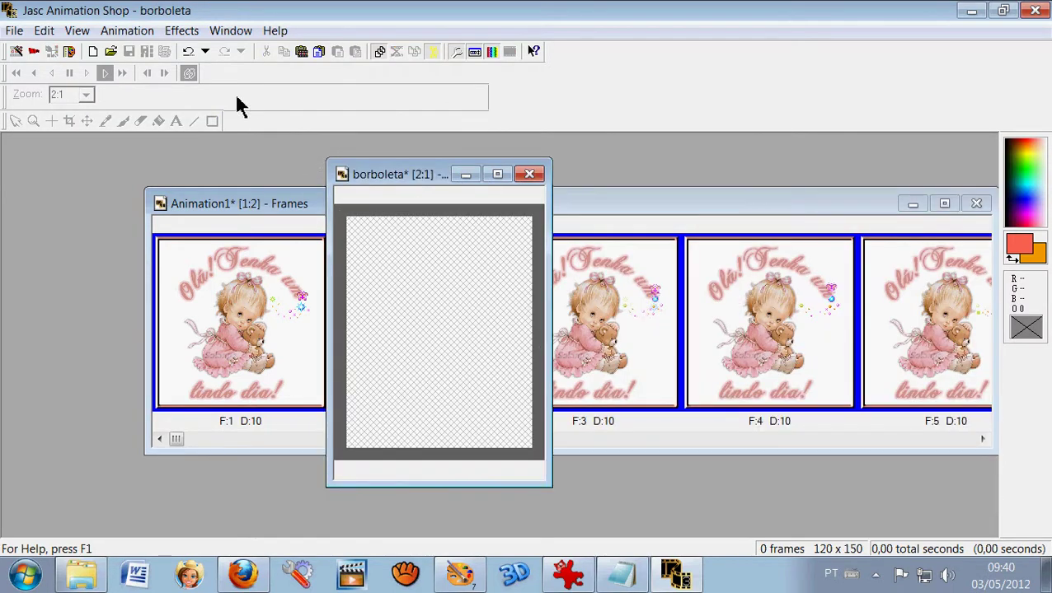
pyautogui.click(187, 52)
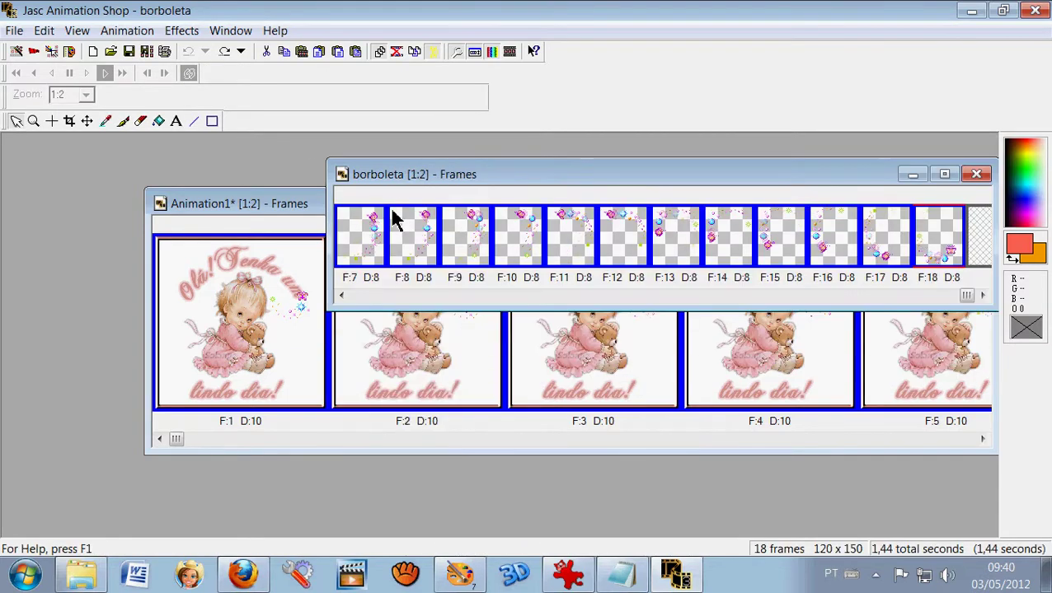
pyautogui.press('KP_Add')
pyautogui.moveTo(436, 169); pyautogui.dragTo(481, 151)
pyautogui.press('KP_Subtract')
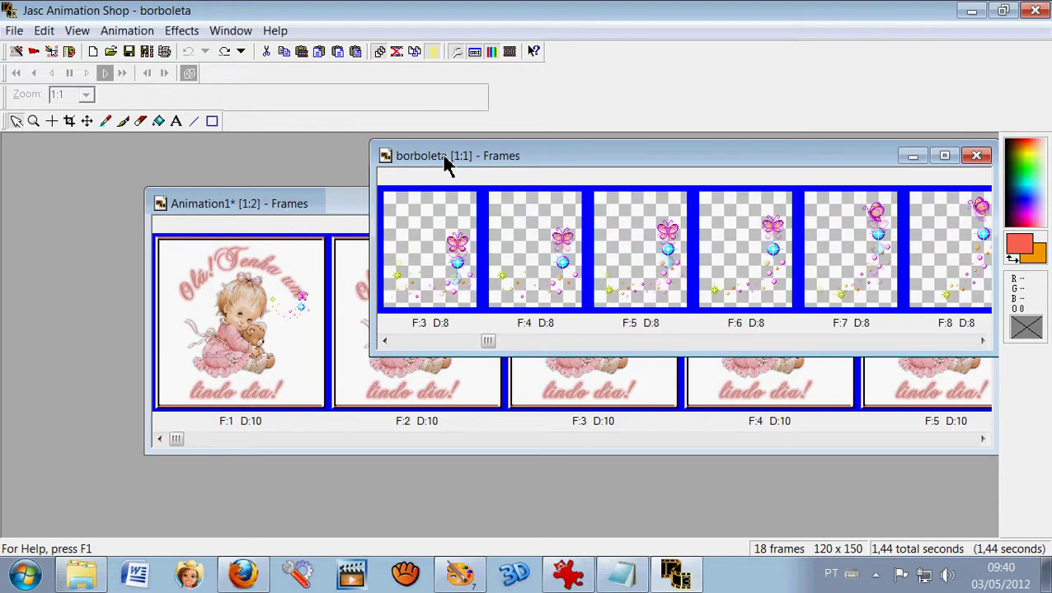
pyautogui.hotkey('ctrl', 'F4')
pyautogui.press('KP_Subtract')
pyautogui.press('KP_Subtract')
pyautogui.click(446, 382)
pyautogui.press('KP_Subtract')
pyautogui.press('KP_Subtract')
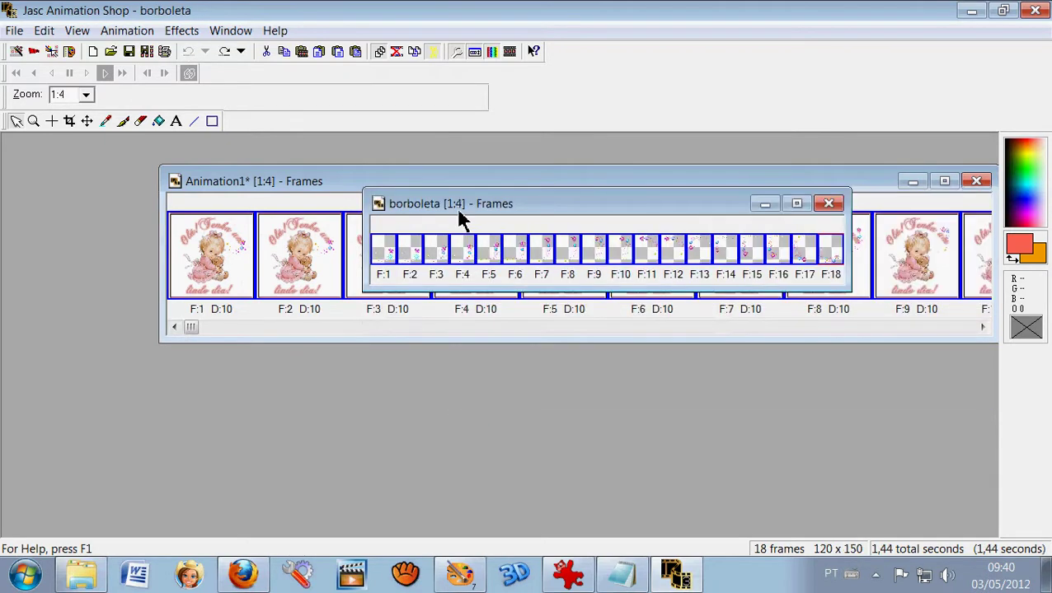
# Arrange the greeting at 1:2 and the butterfly at 1:1, and overlay the butterfly frames on frame 1 near the dress hem and "lindo"
pyautogui.moveTo(322, 189); pyautogui.dragTo(332, 283)
pyautogui.moveTo(446, 214); pyautogui.dragTo(528, 247)
pyautogui.press('KP_Add')
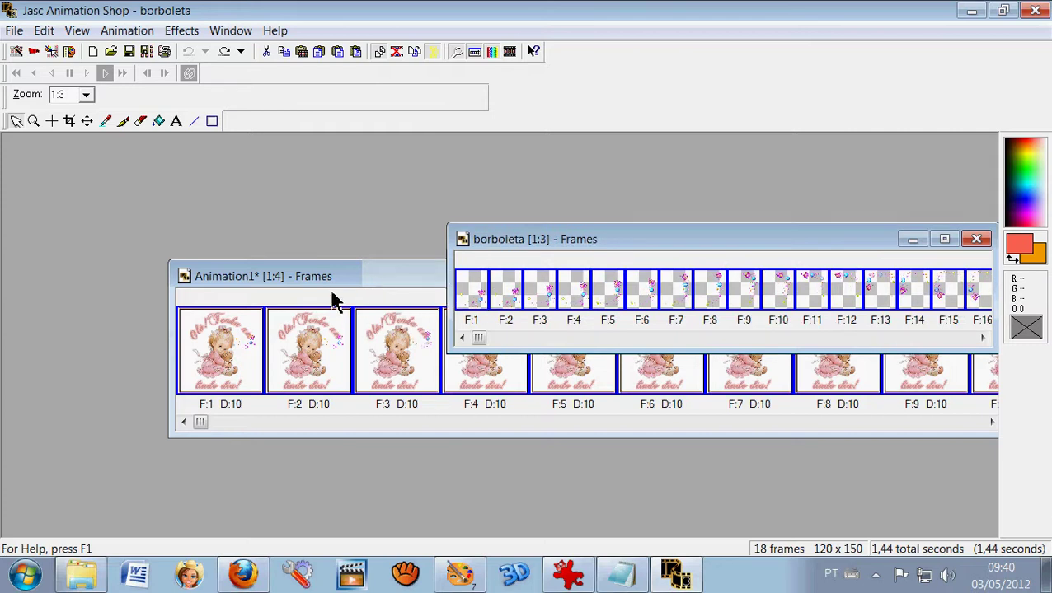
pyautogui.moveTo(331, 293); pyautogui.dragTo(309, 290)
pyautogui.press('KP_Add')
pyautogui.press('KP_Add')
pyautogui.click(502, 260)
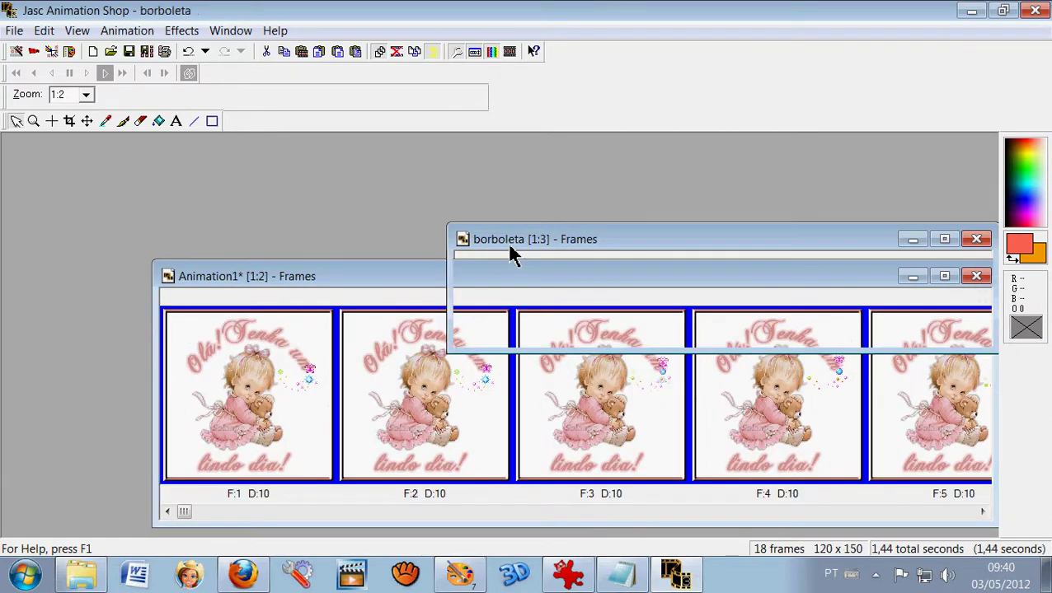
pyautogui.press('KP_Add')
pyautogui.press('KP_Add')
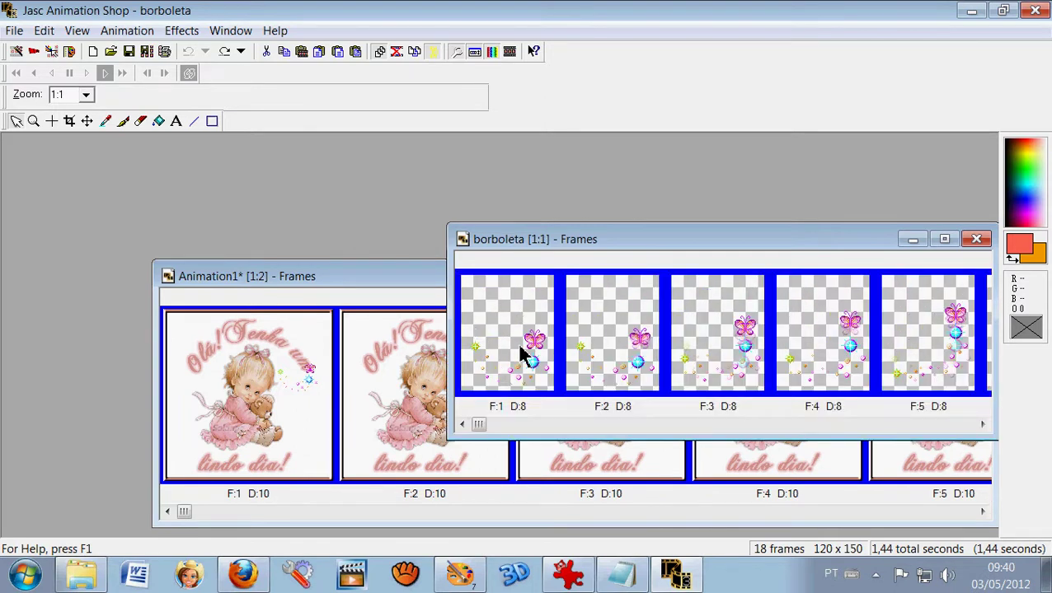
pyautogui.moveTo(507, 377); pyautogui.dragTo(236, 472)
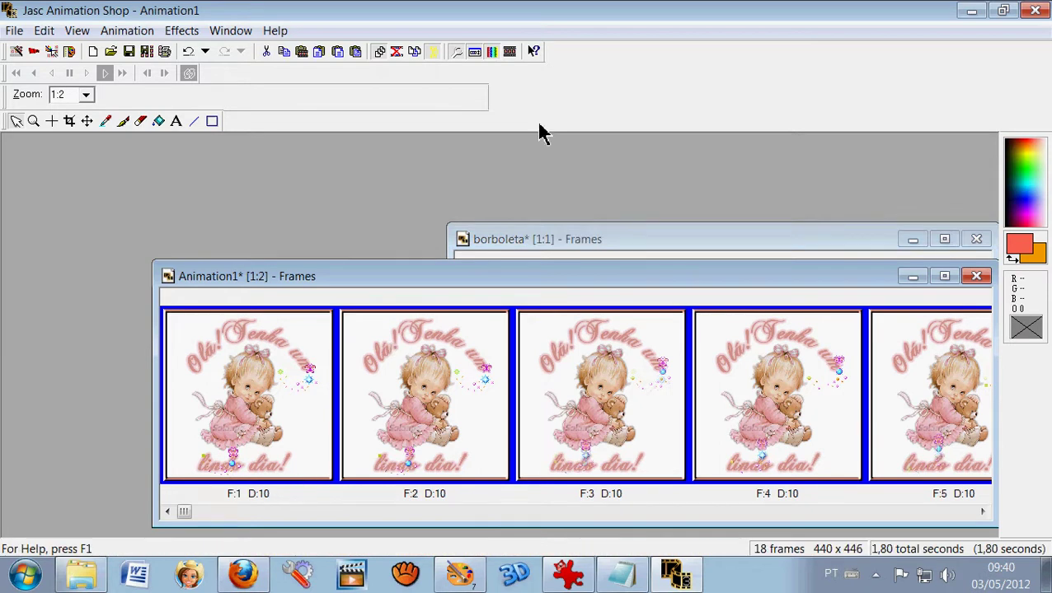
# Play the greeting animation to check both butterflies together and close the preview
pyautogui.click(509, 51)
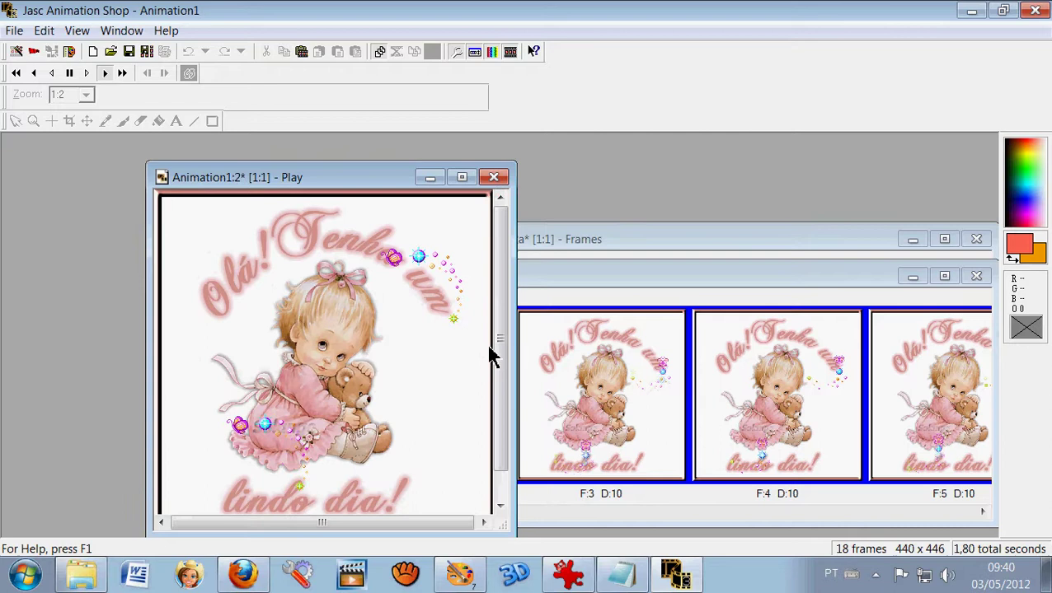
pyautogui.moveTo(493, 357); pyautogui.dragTo(495, 445)
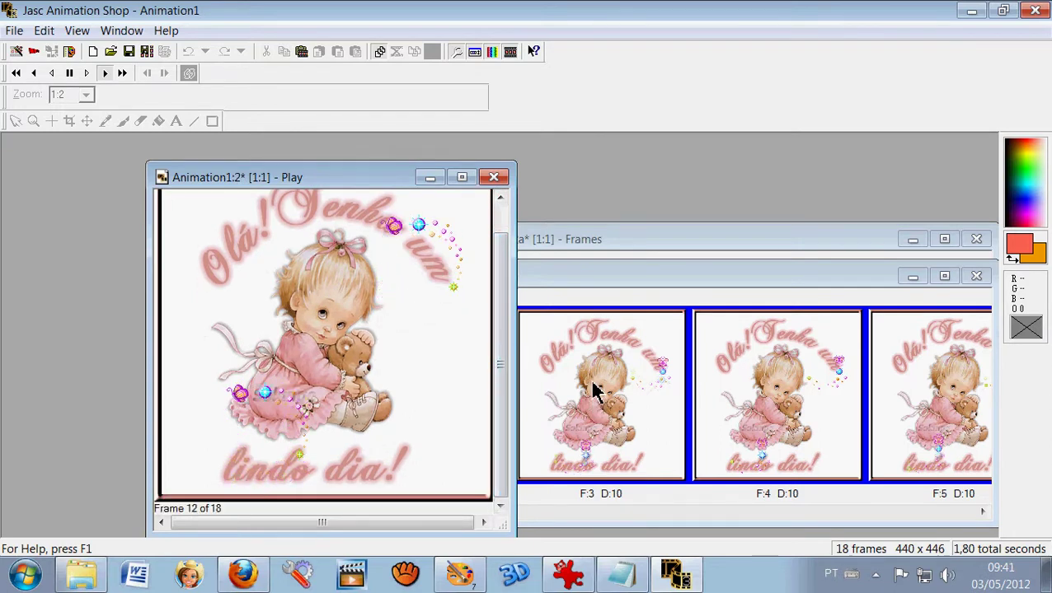
pyautogui.click(494, 177)
# Reduce the greeting to 1:3 zoom and restore the emptied butterfly animation's frames with undo, viewed at 2:1
pyautogui.press('-')
pyautogui.moveTo(537, 244); pyautogui.dragTo(455, 180)
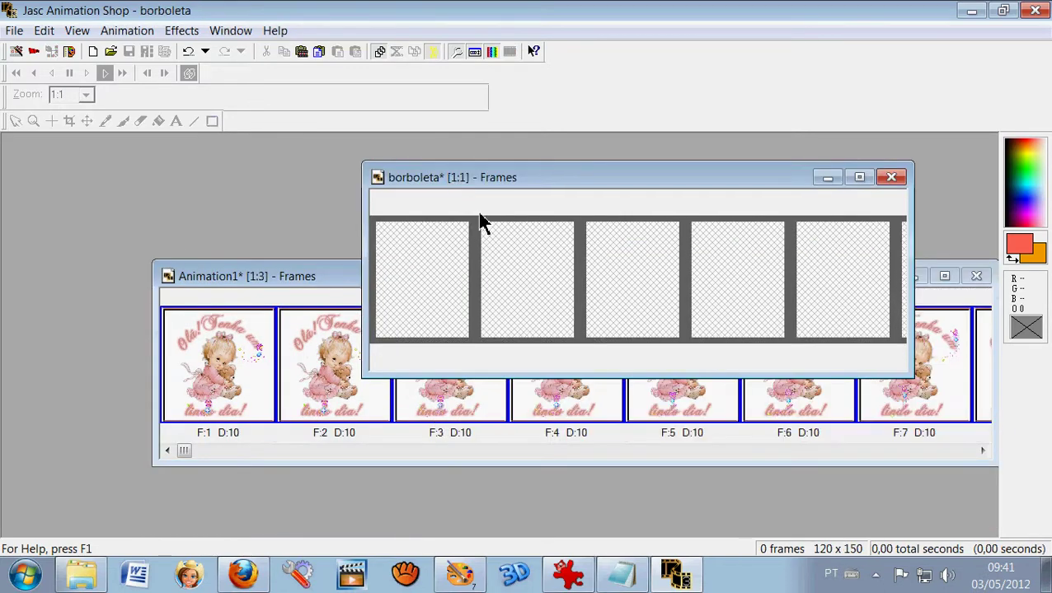
pyautogui.press('+')
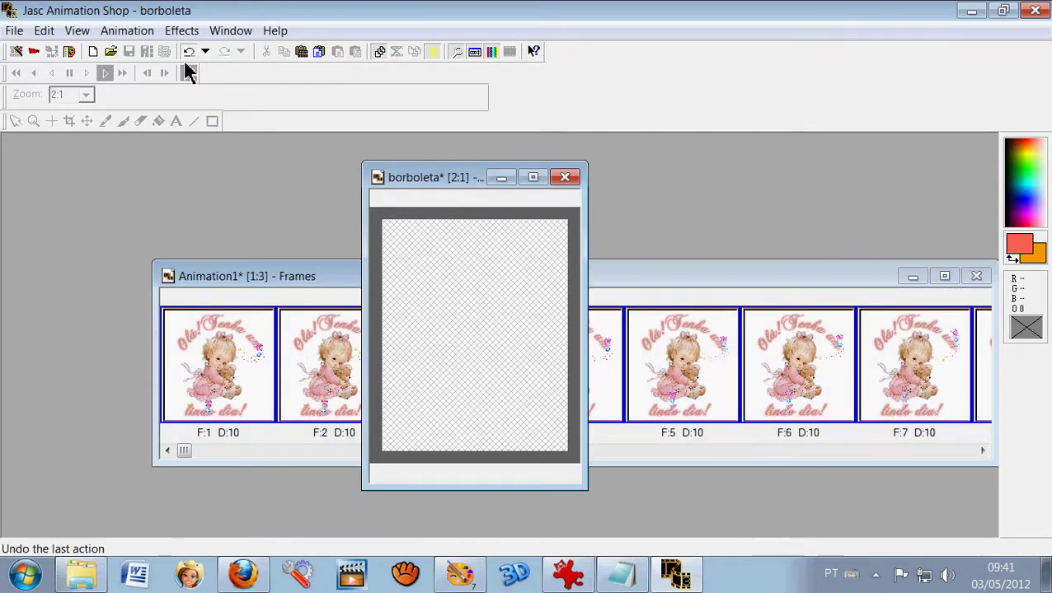
pyautogui.click(188, 52)
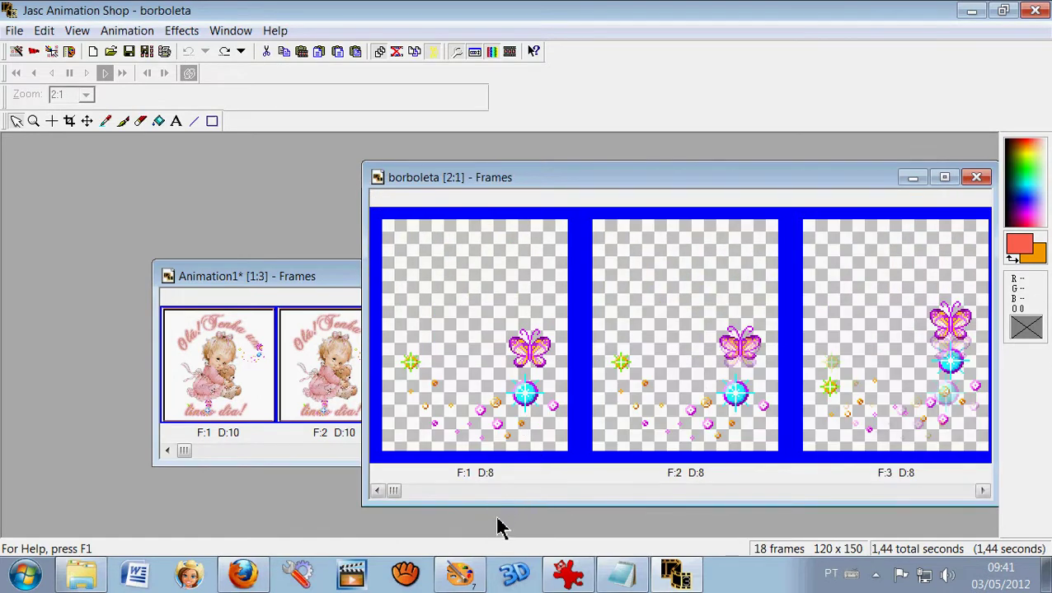
# Enlarge the butterfly animation to 4:1, examine the display time under its first frame, and minimize its window
pyautogui.press('+')
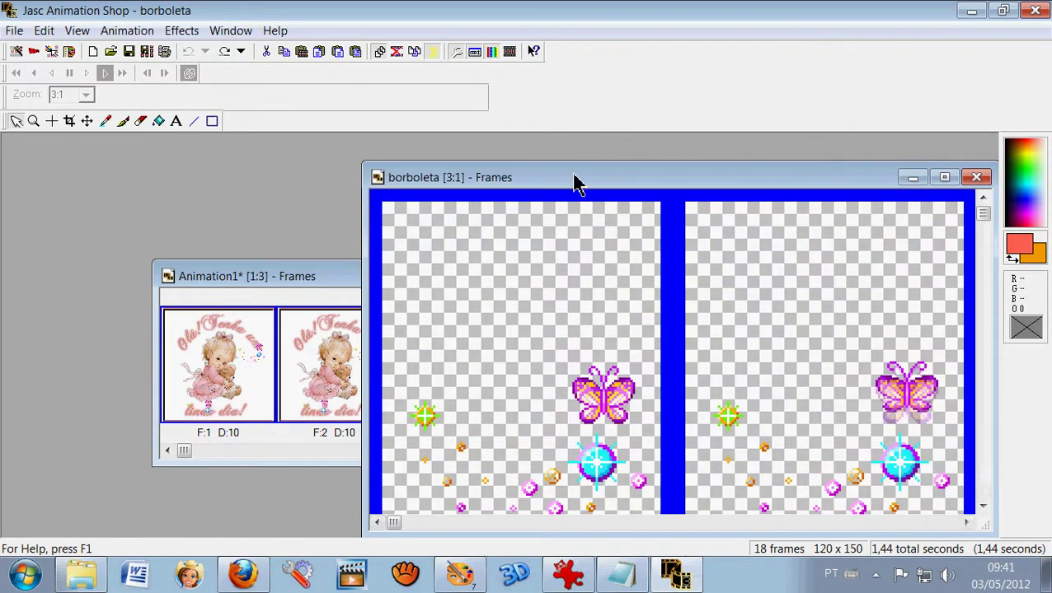
pyautogui.moveTo(895, 192); pyautogui.dragTo(859, 500)
pyautogui.press('+')
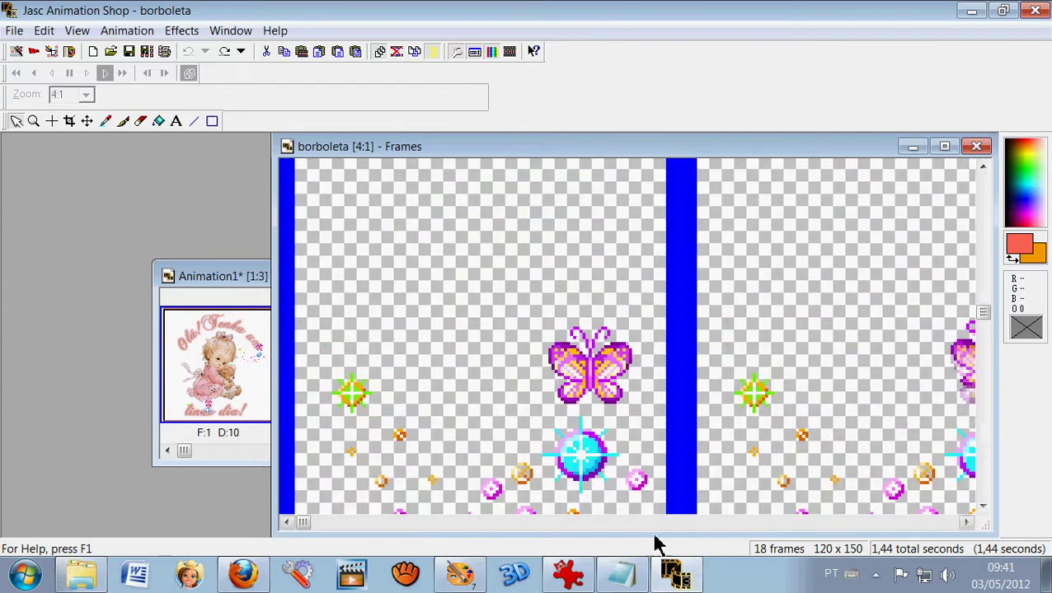
pyautogui.moveTo(983, 338); pyautogui.dragTo(958, 533)
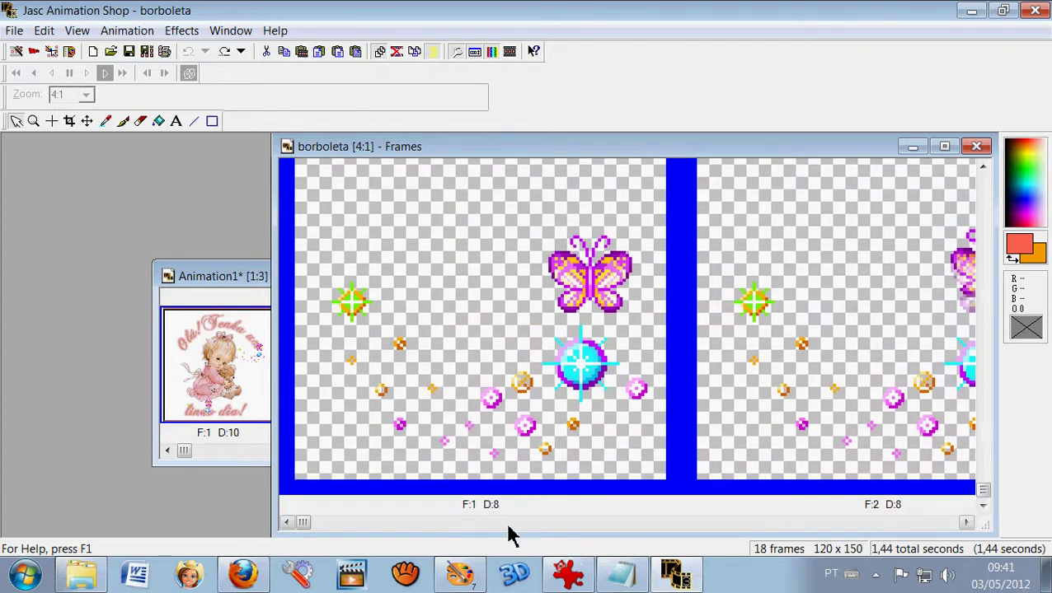
pyautogui.moveTo(916, 157); pyautogui.dragTo(916, 155)
pyautogui.click(915, 153)
# Show the greeting animation at 1:1 and set the display time of all its frames to 8 hundredths of a second
pyautogui.moveTo(305, 281); pyautogui.dragTo(338, 246)
pyautogui.press('+')
pyautogui.press('+')
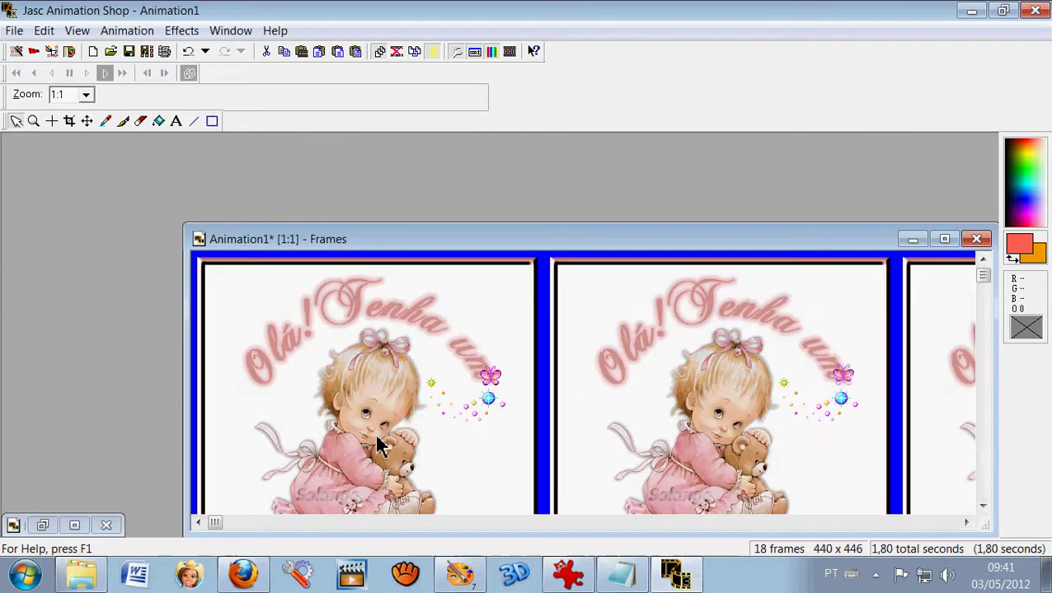
pyautogui.moveTo(421, 246); pyautogui.dragTo(381, 178)
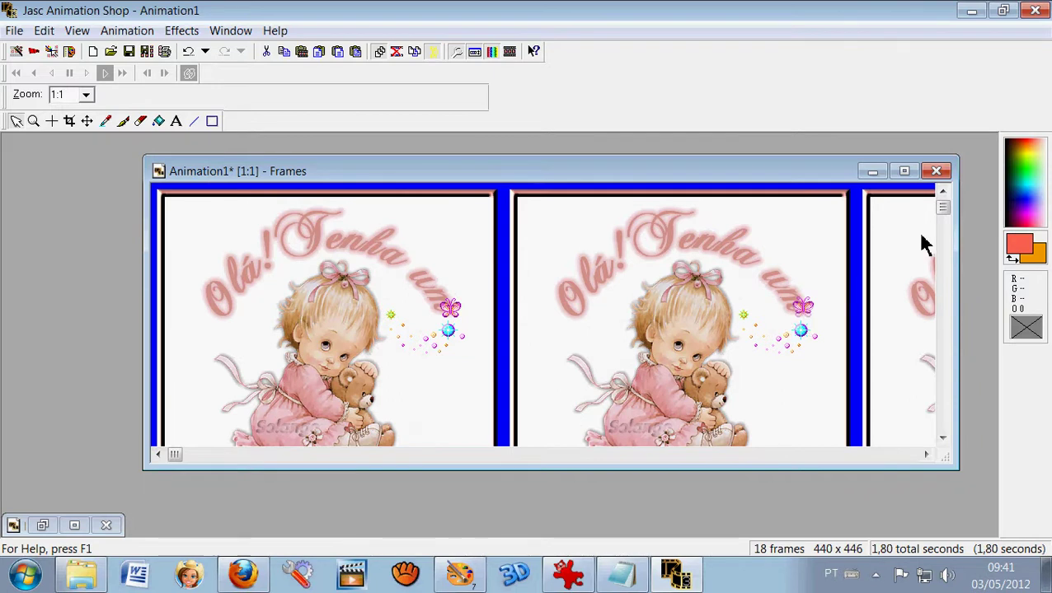
pyautogui.moveTo(945, 223); pyautogui.dragTo(916, 465)
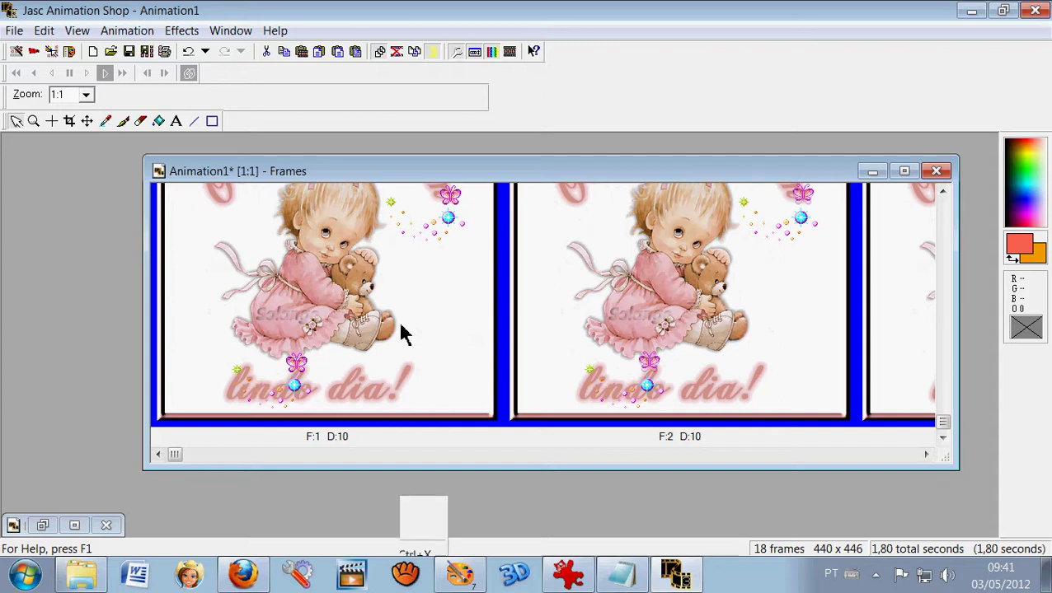
pyautogui.rightClick(403, 333)
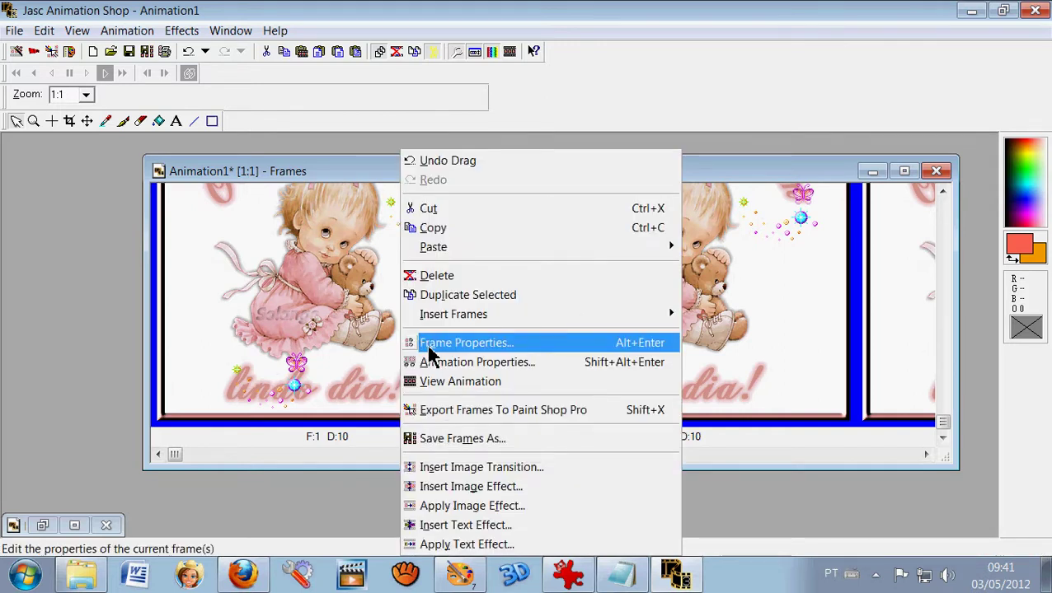
pyautogui.click(429, 344)
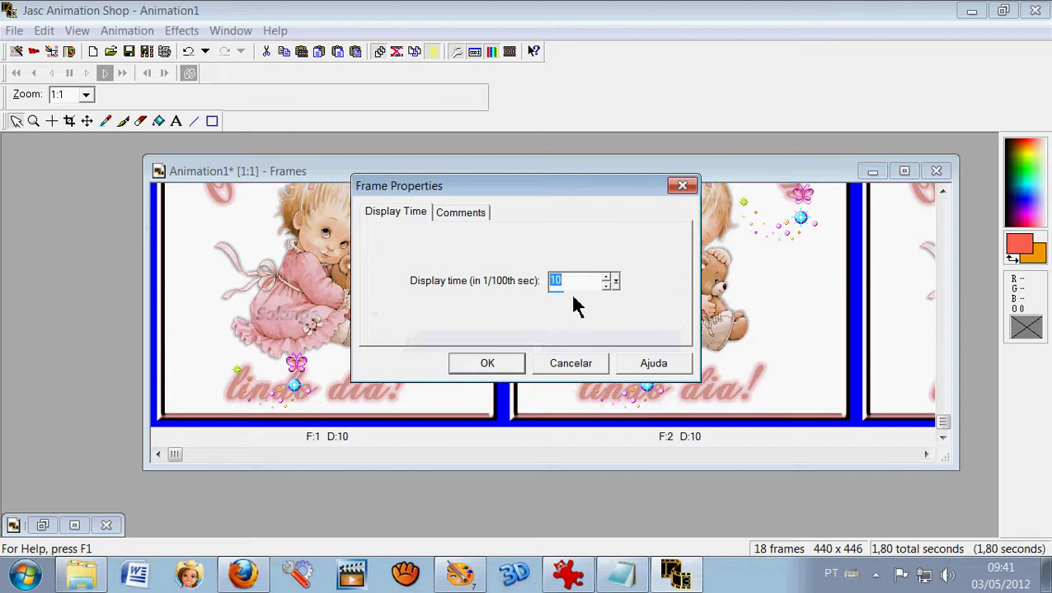
pyautogui.press('BackSpace')
pyautogui.write('8')
pyautogui.click(504, 371)
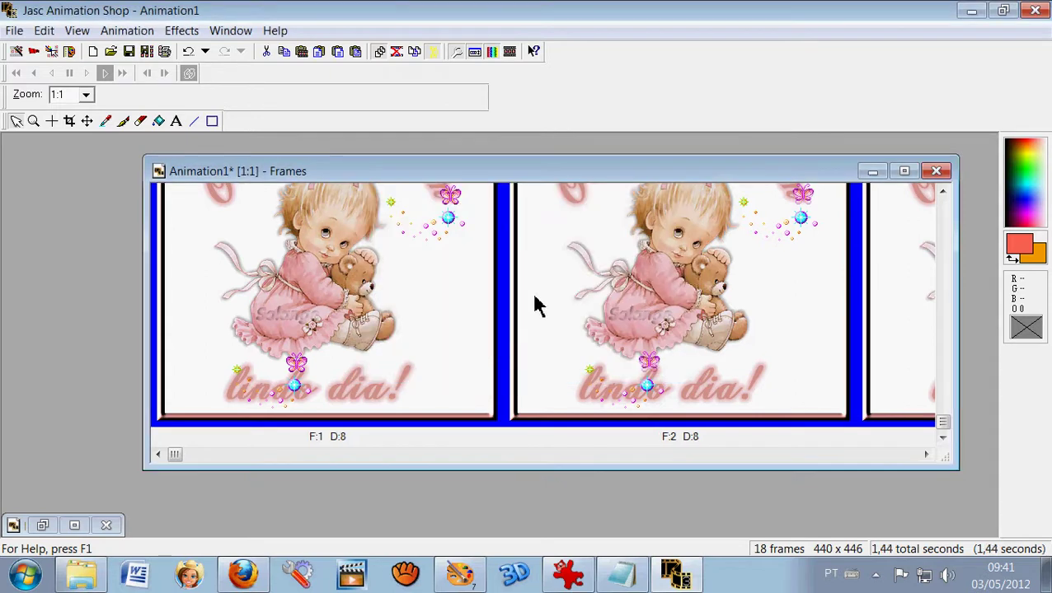
# Play the greeting animation to check its new speed and close the preview
pyautogui.click(510, 51)
pyautogui.moveTo(456, 342); pyautogui.dragTo(451, 389)
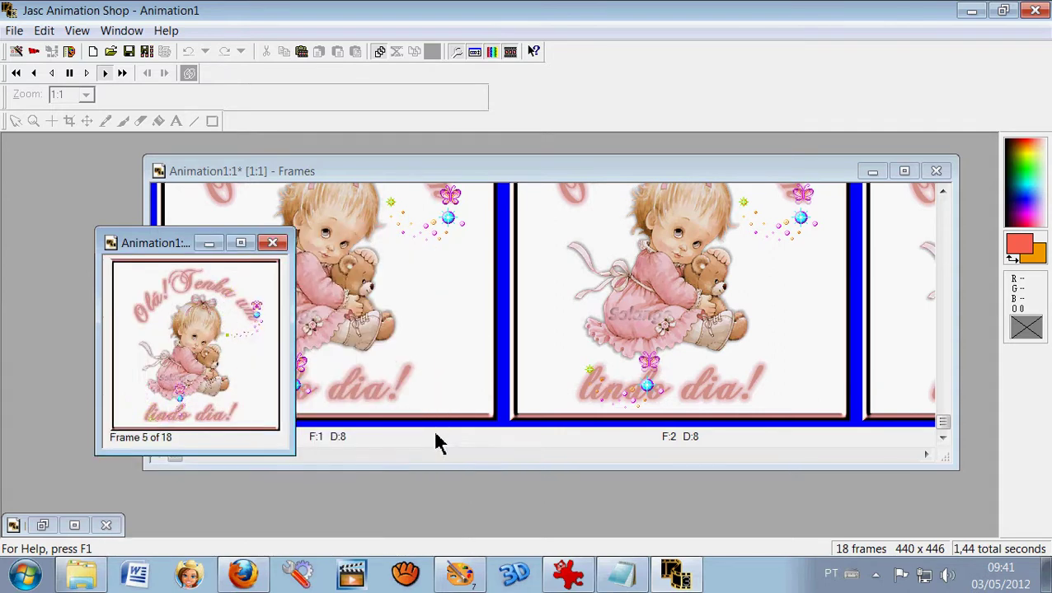
pyautogui.moveTo(448, 422); pyautogui.dragTo(444, 493)
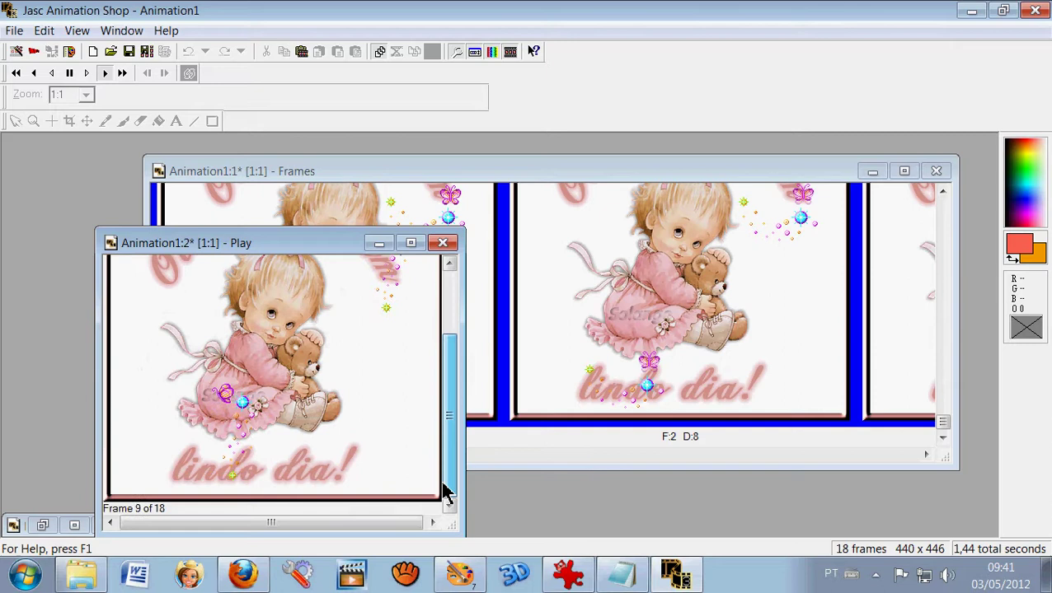
pyautogui.click(443, 243)
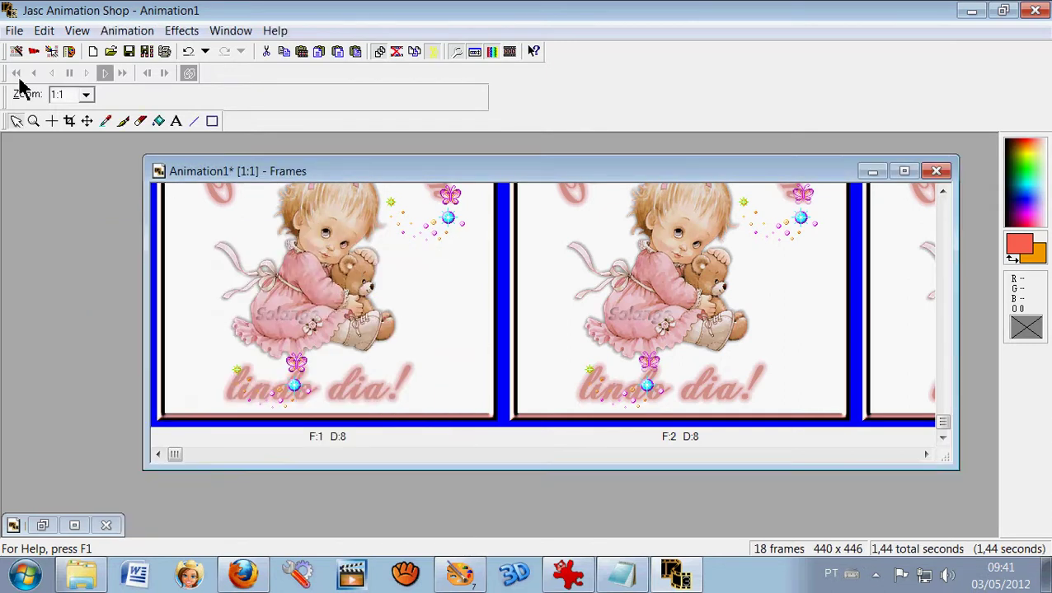
# Save the greeting animation as the GIF gifs_floaties in the gifs folder, completing the optimization with the offered quality settings
pyautogui.click(14, 30)
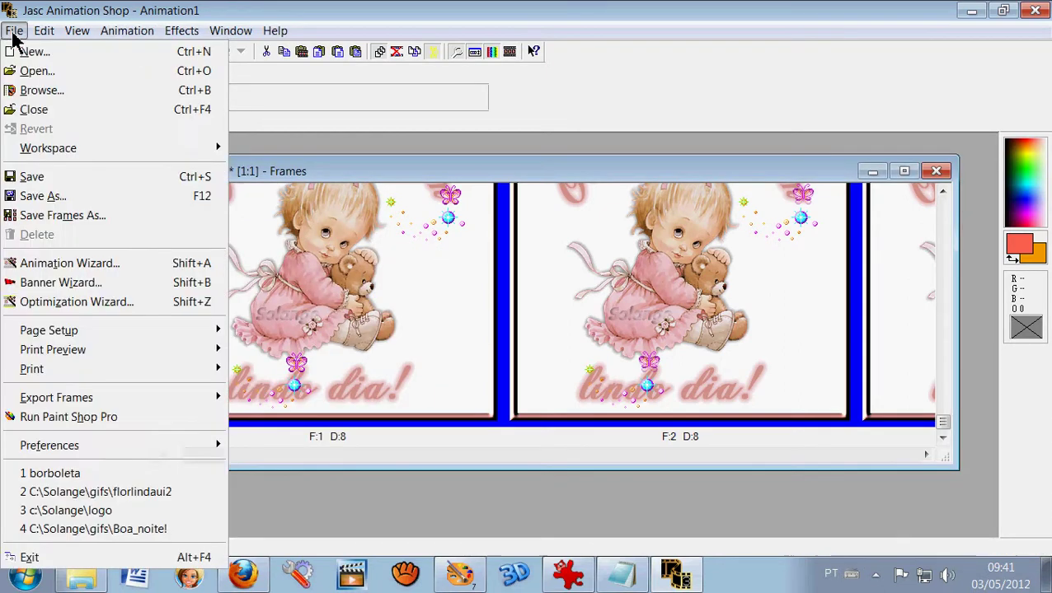
pyautogui.click(46, 198)
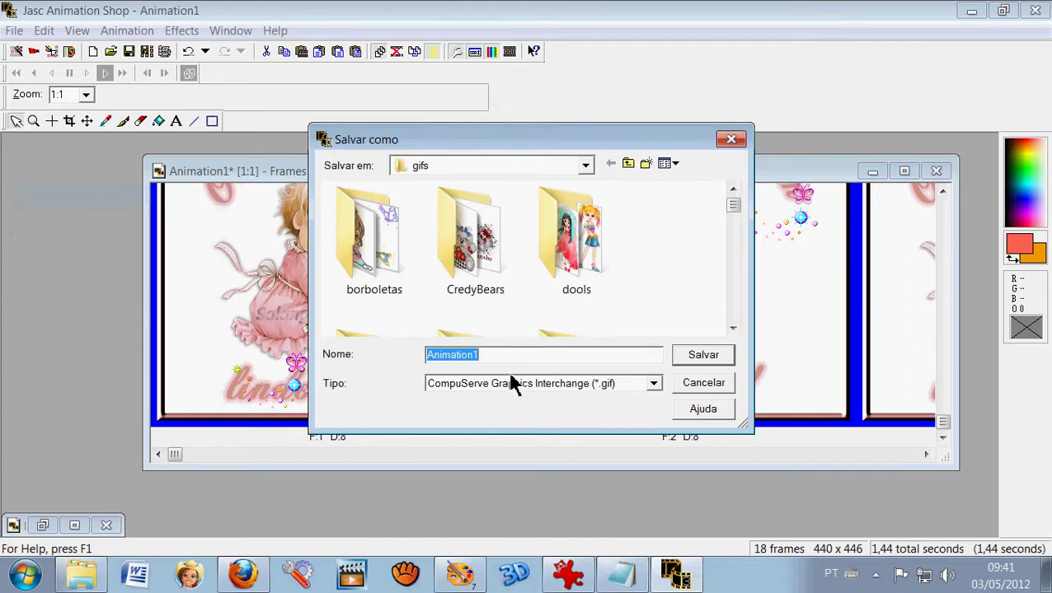
pyautogui.press('BackSpace')
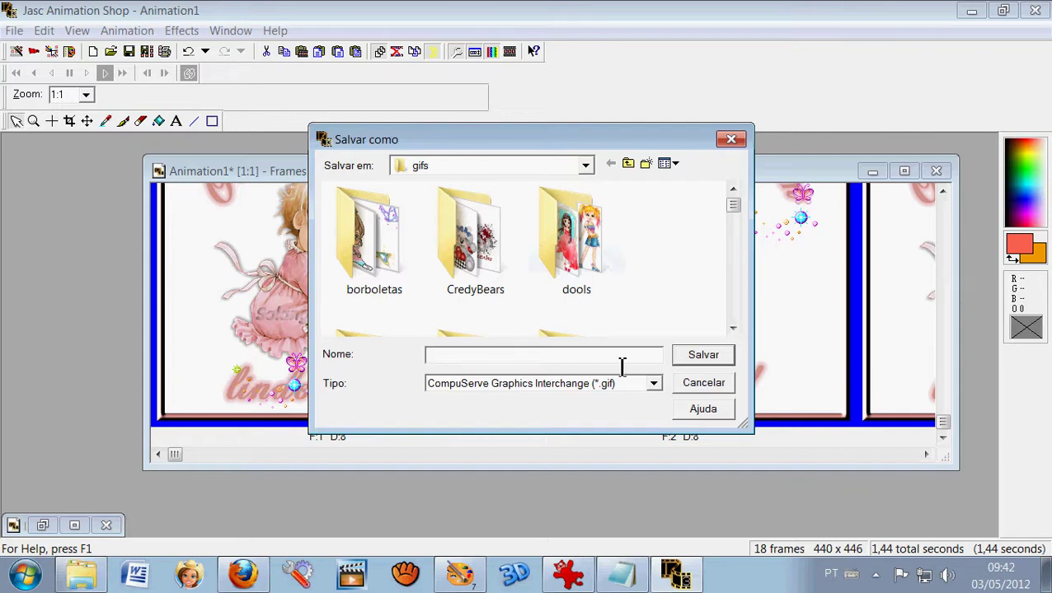
pyautogui.write('gifs_floaties')
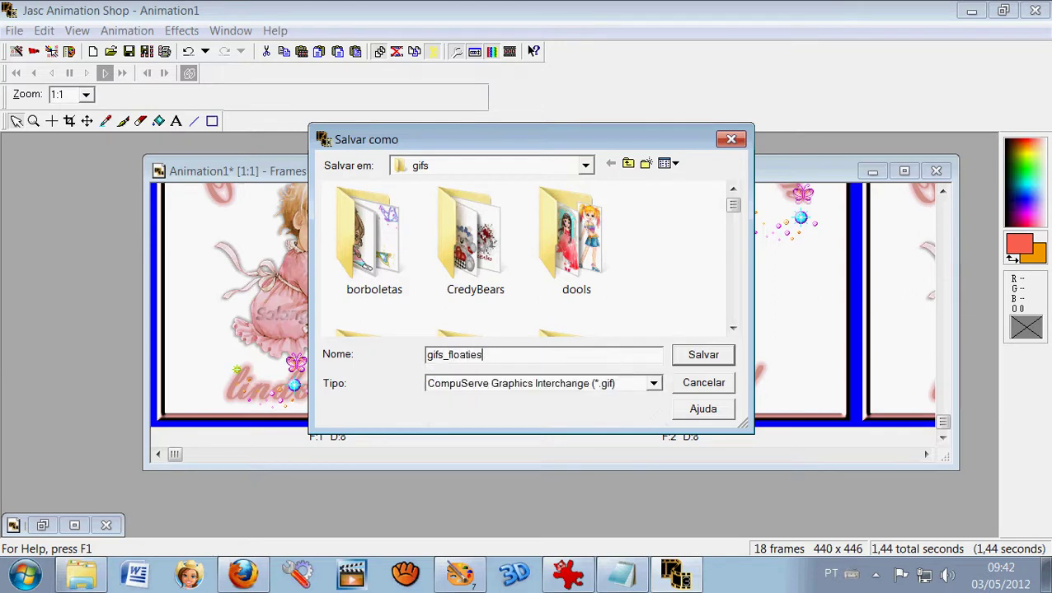
pyautogui.click(690, 361)
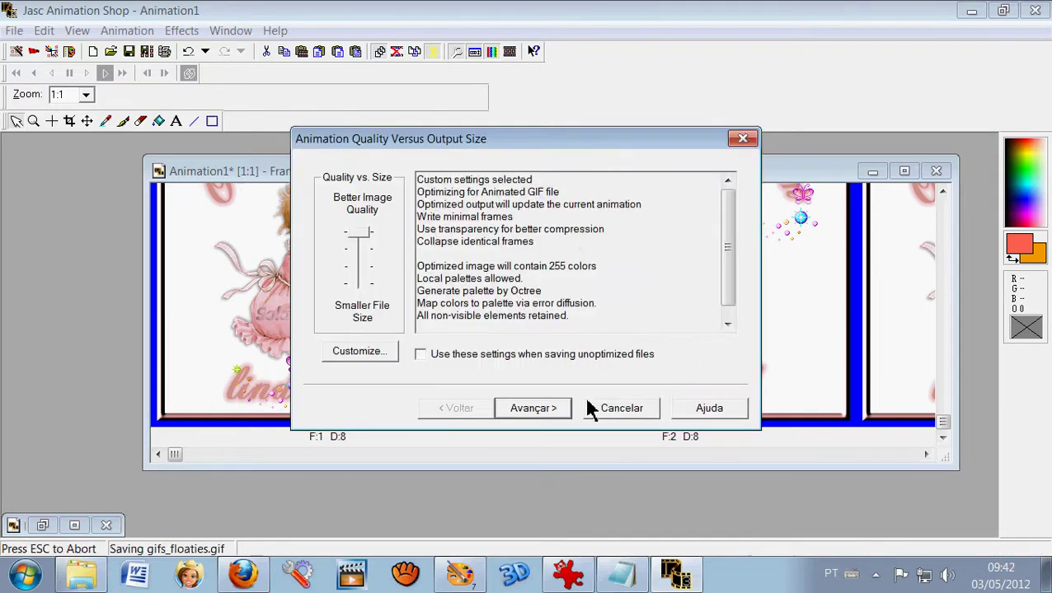
pyautogui.click(535, 406)
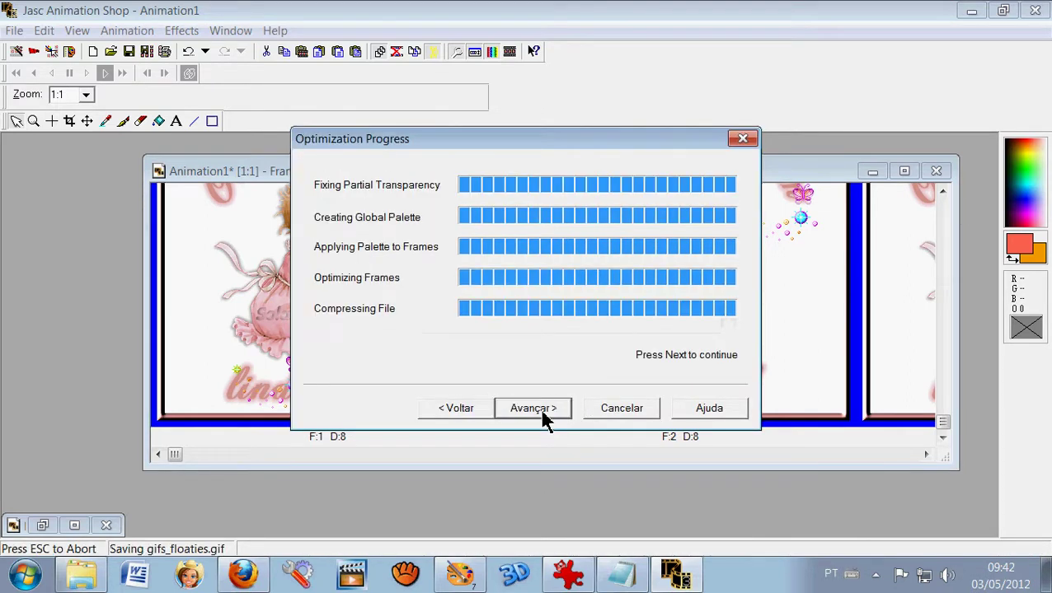
pyautogui.click(539, 407)
pyautogui.click(541, 412)
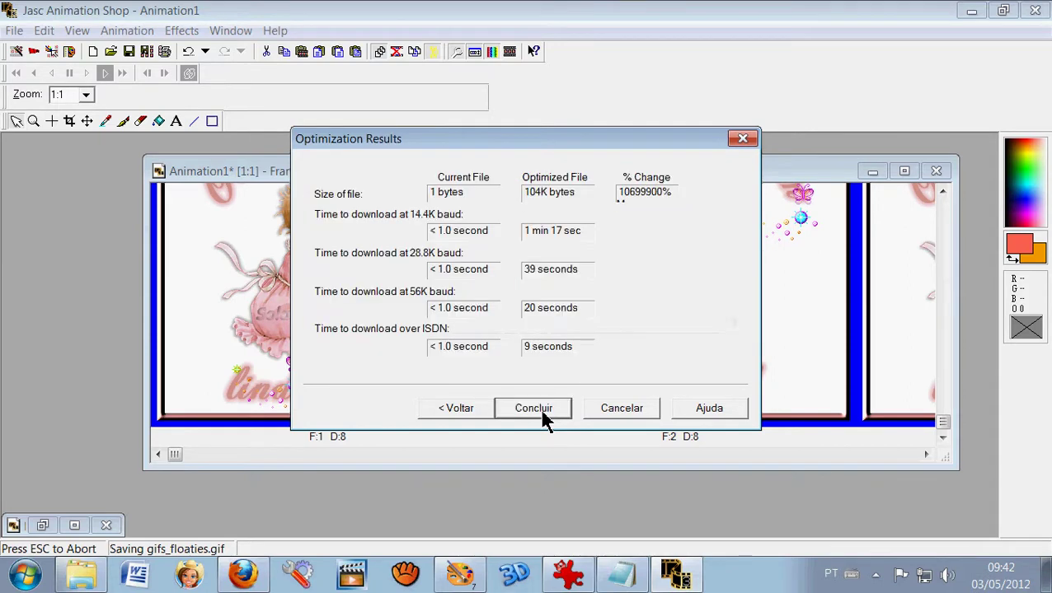
pyautogui.click(542, 413)
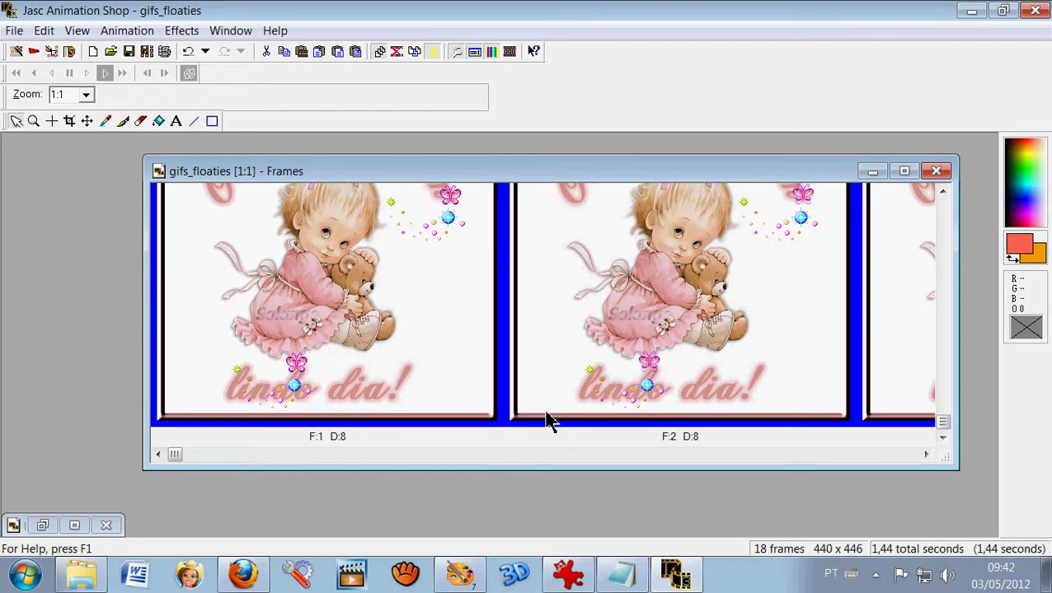
# Play the saved animation, view the lower part of the picture, and close the preview
pyautogui.click(509, 52)
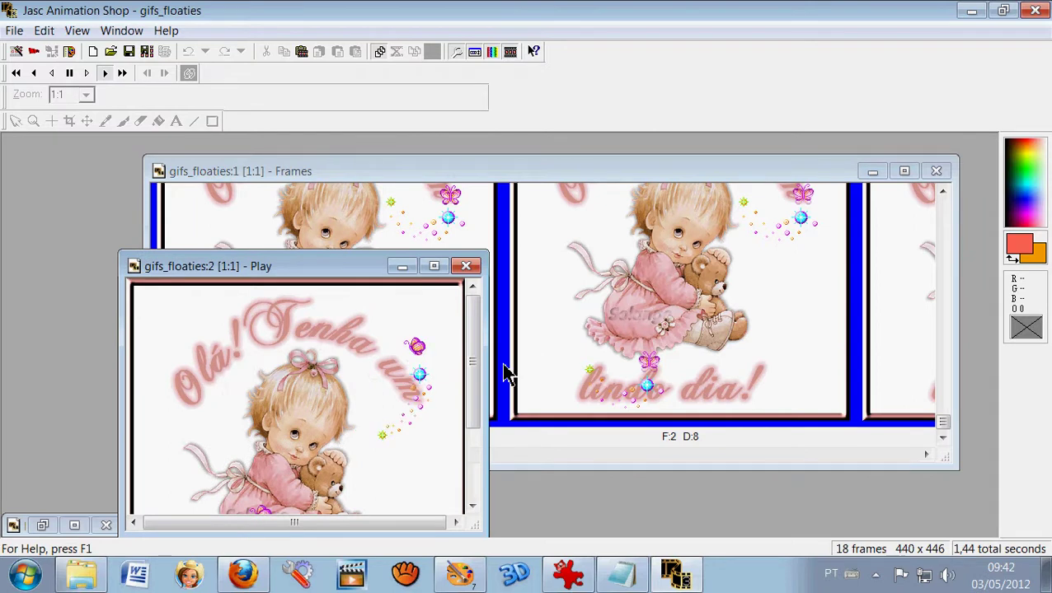
pyautogui.moveTo(479, 357); pyautogui.dragTo(486, 382)
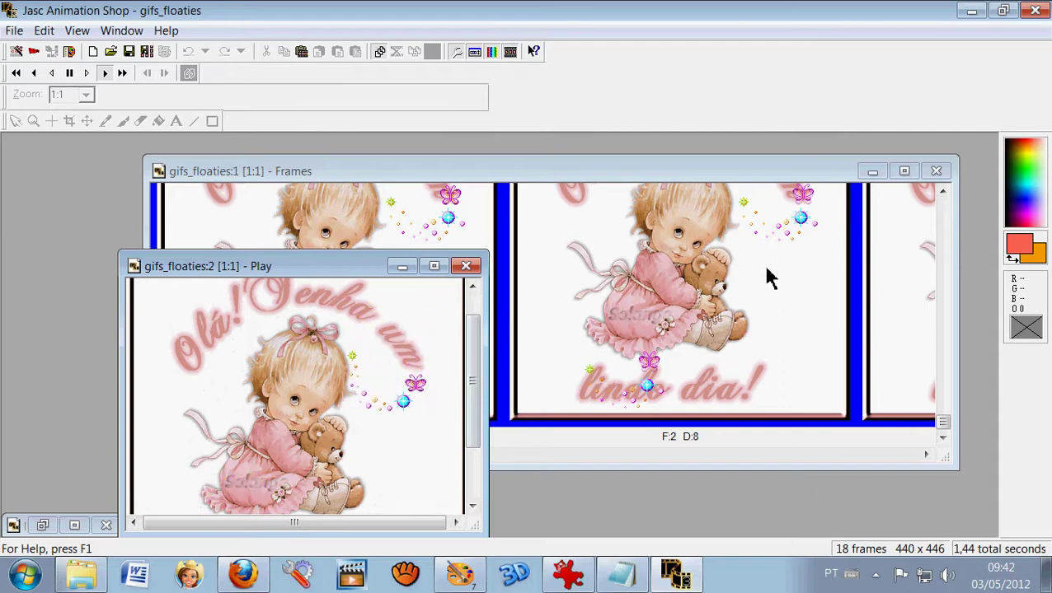
pyautogui.click(465, 266)
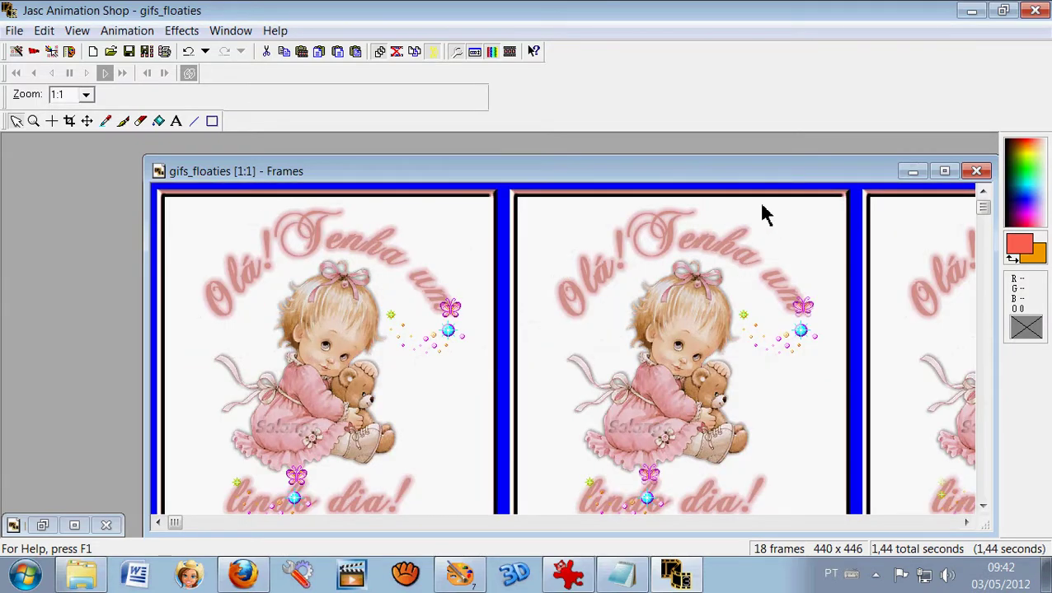
pyautogui.moveTo(747, 184); pyautogui.dragTo(742, 179)
pyautogui.press('-')
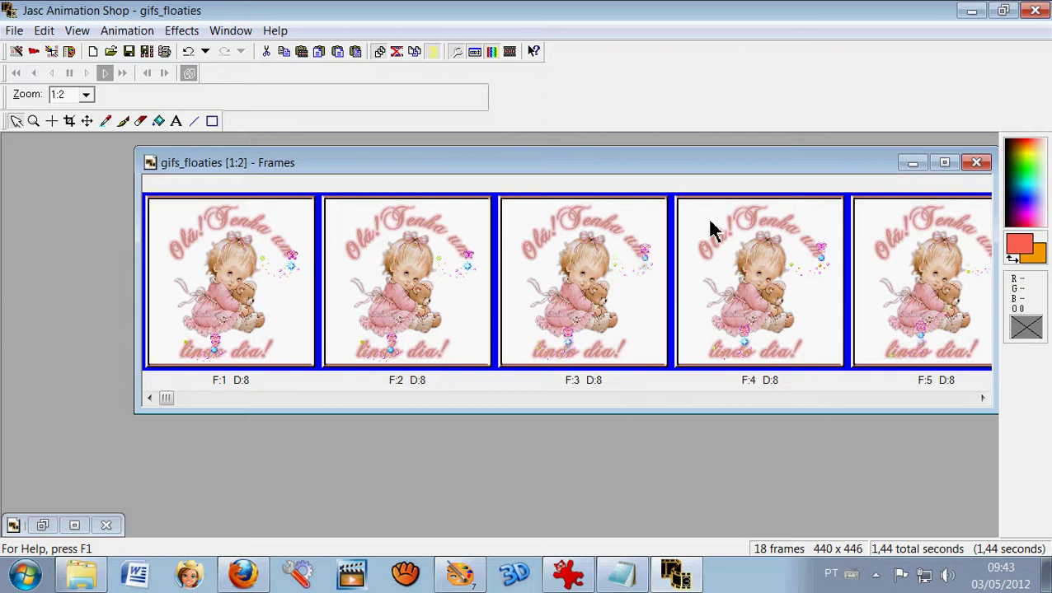
pyautogui.scroll(1, 709, 228)
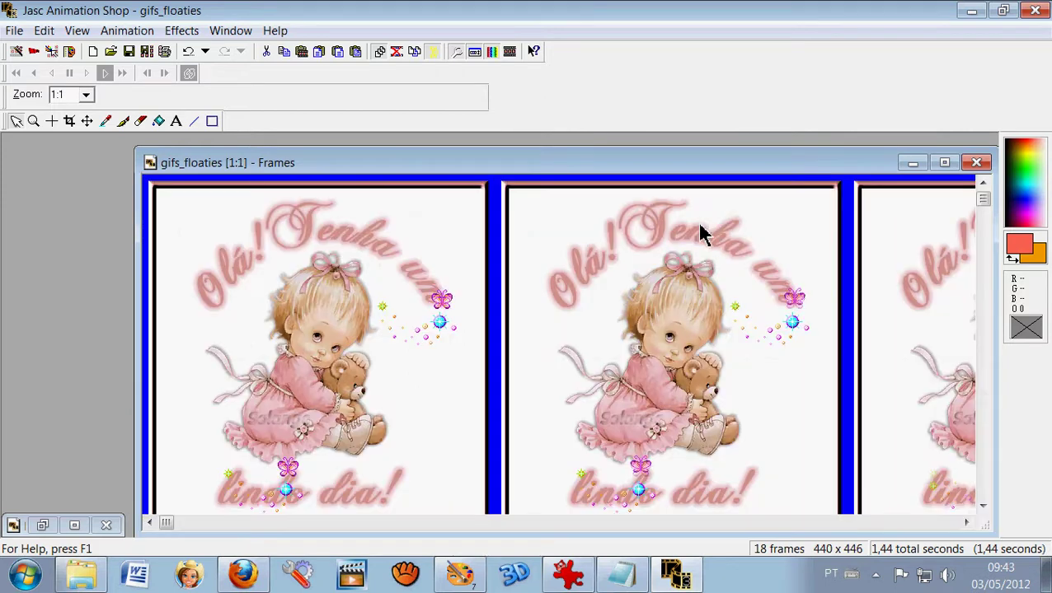
pyautogui.scroll(-1, 697, 258)
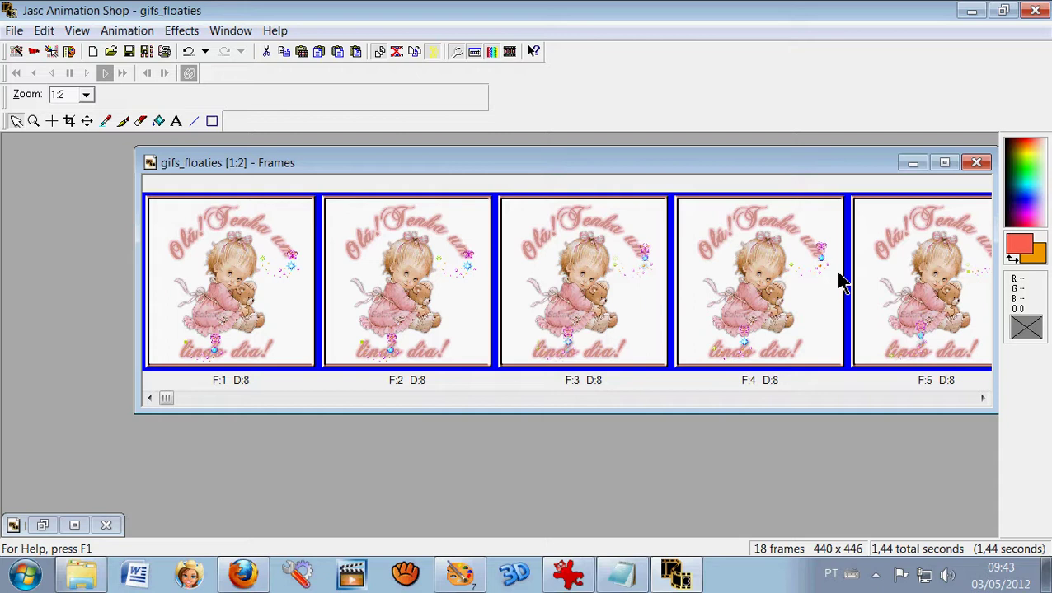
pyautogui.moveTo(760, 174); pyautogui.dragTo(680, 171)
pyautogui.scroll(1, 716, 163)
pyautogui.scroll(-1, 716, 163)
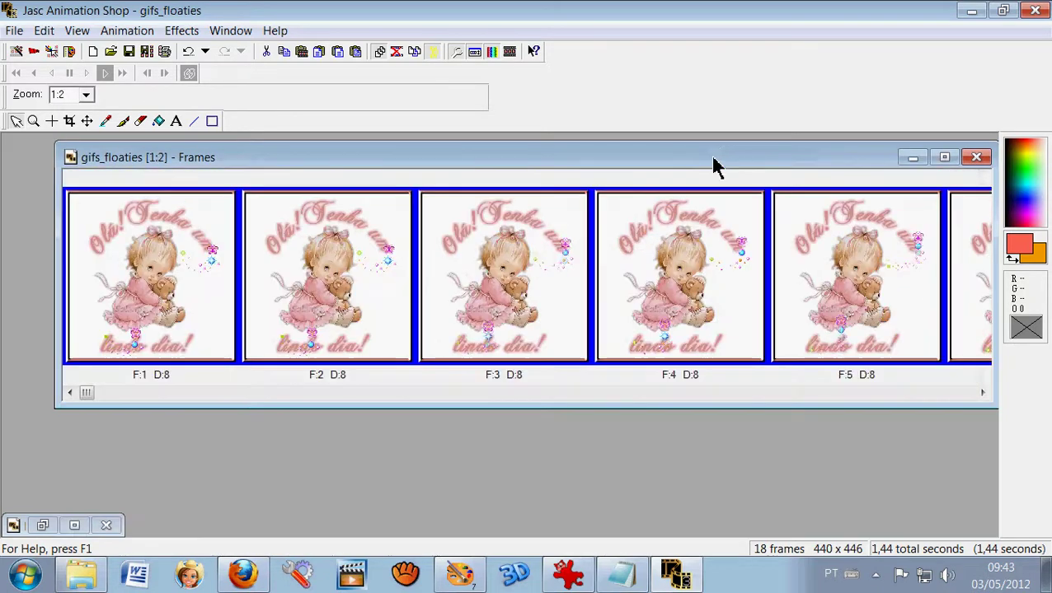